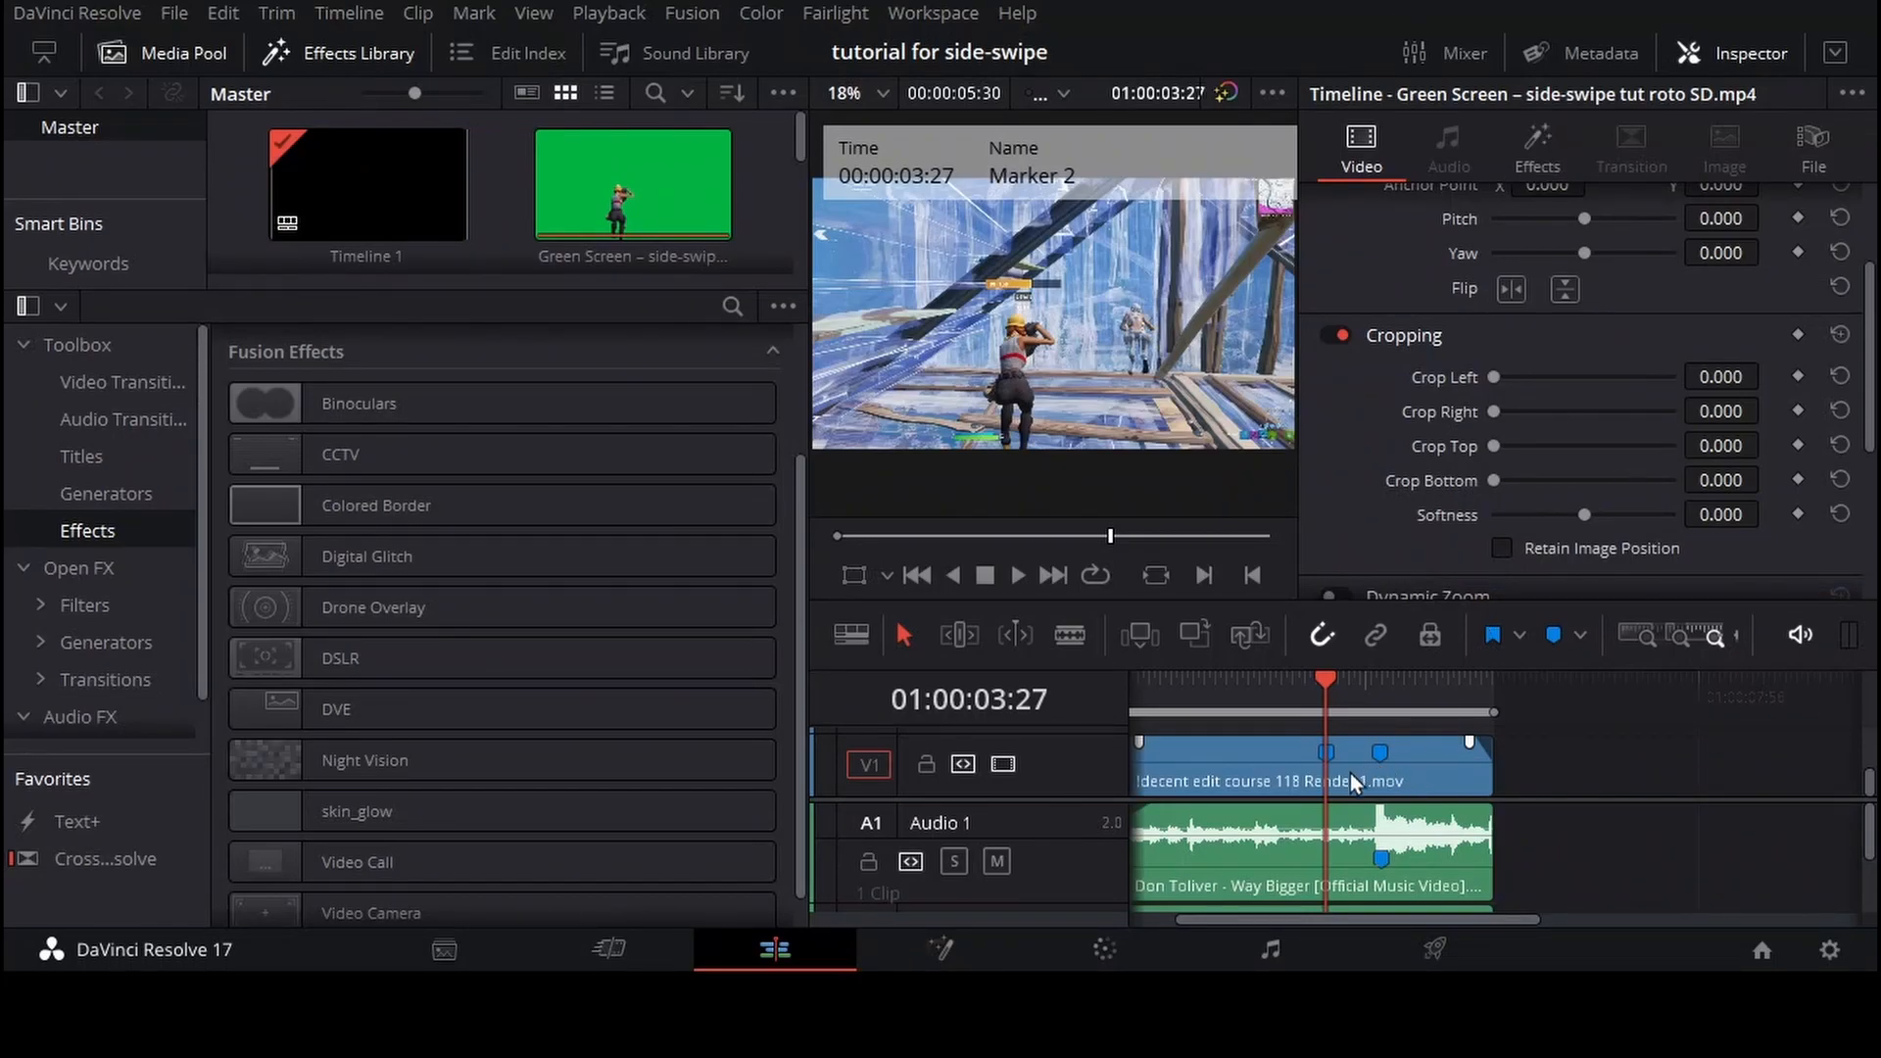
# Split the gameplay clip on V1 at Marker 2 (01:00:03:27) and at Marker 1 (01:00:04:06)
pyautogui.scroll(2, 1356, 776)
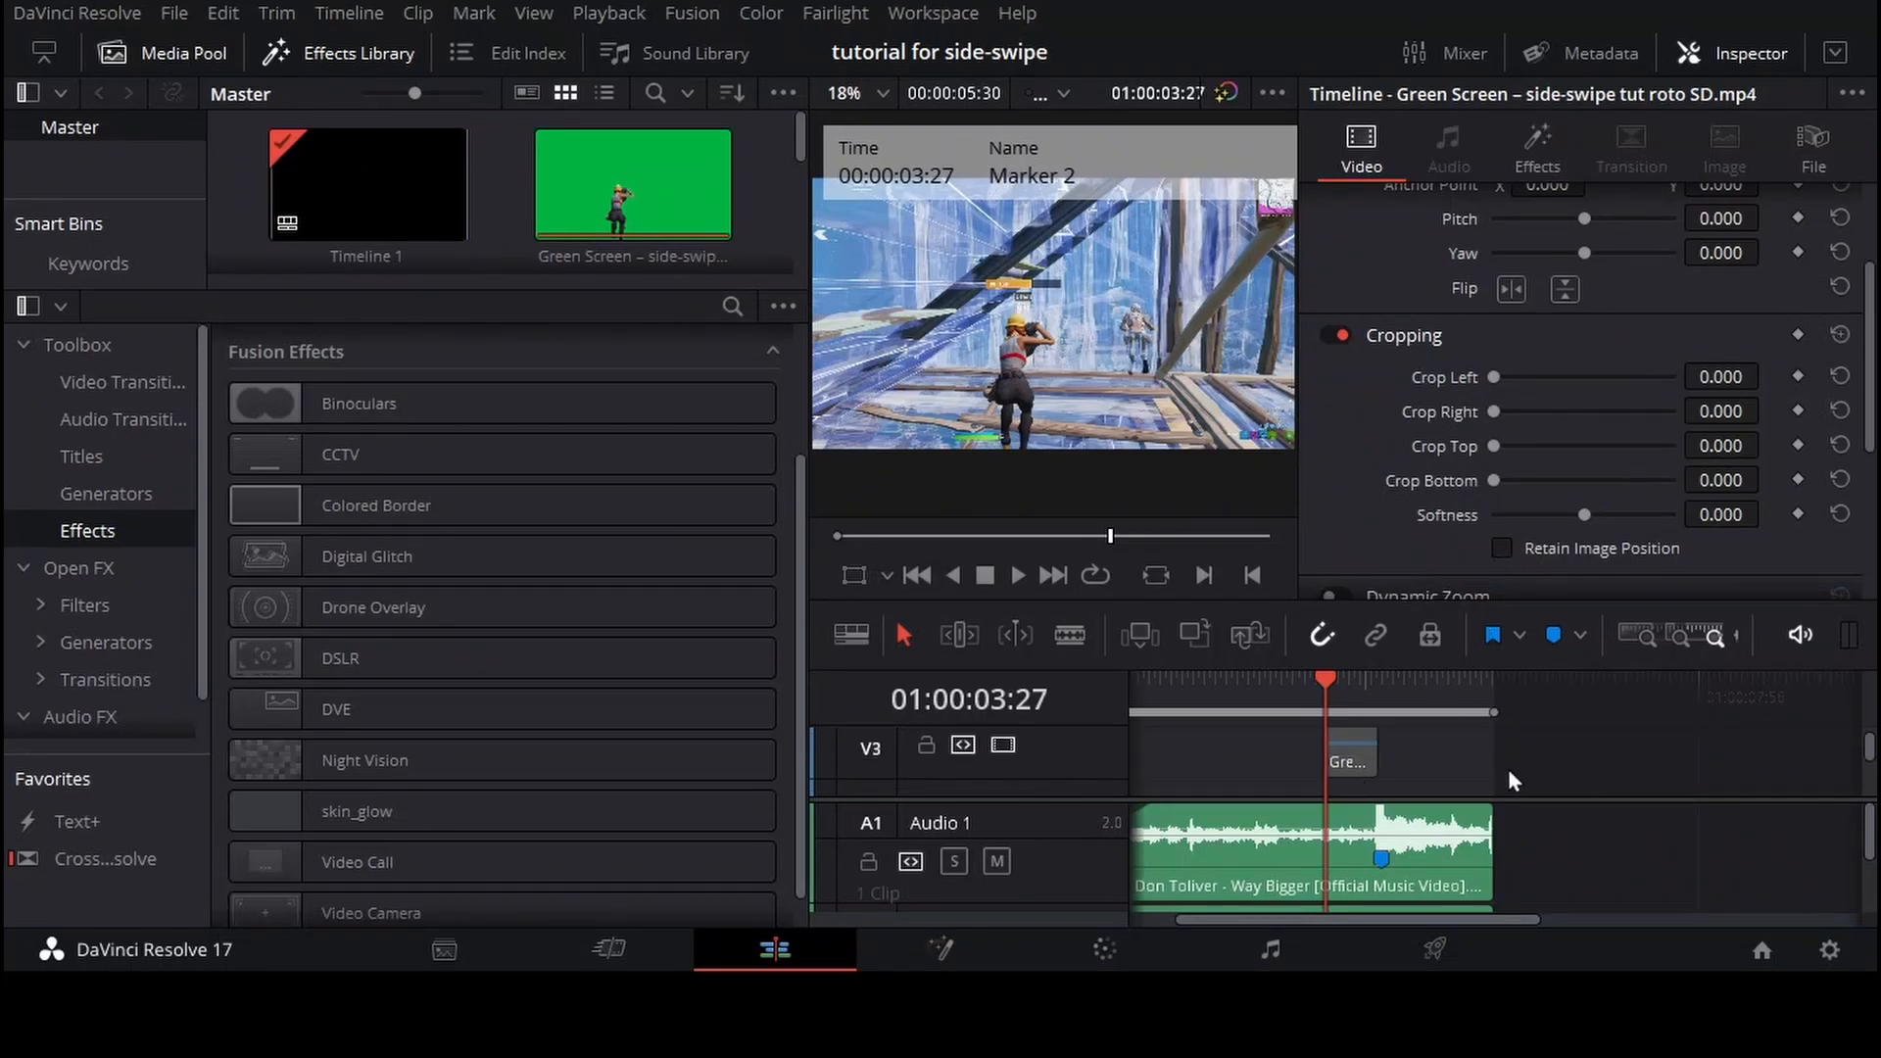
pyautogui.scroll(-2, 1410, 754)
pyautogui.click(1360, 780)
pyautogui.hotkey('ctrl', 'b')
pyautogui.moveTo(1327, 698); pyautogui.dragTo(1378, 708)
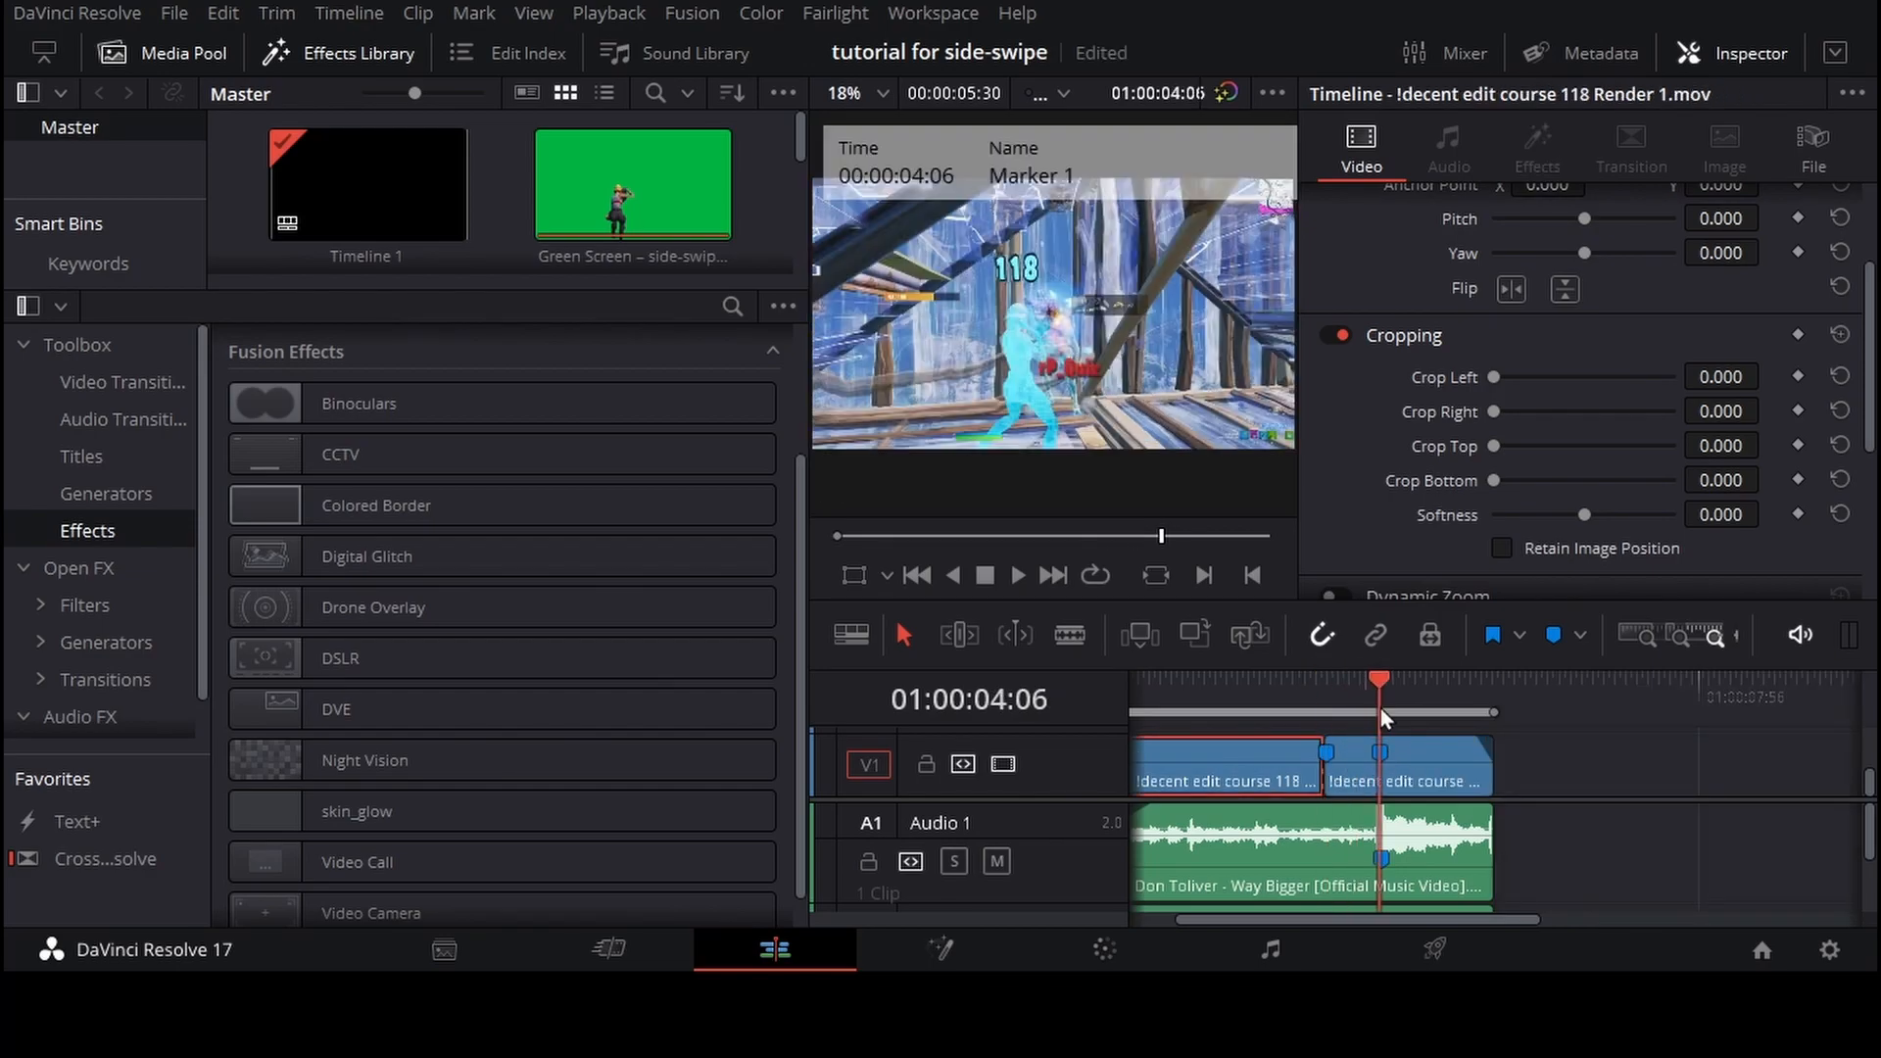
pyautogui.click(1419, 778)
pyautogui.hotkey('ctrl', 'b')
# Duplicate the short middle segment between the two markers from V1 onto V2 directly above it
pyautogui.click(1361, 757)
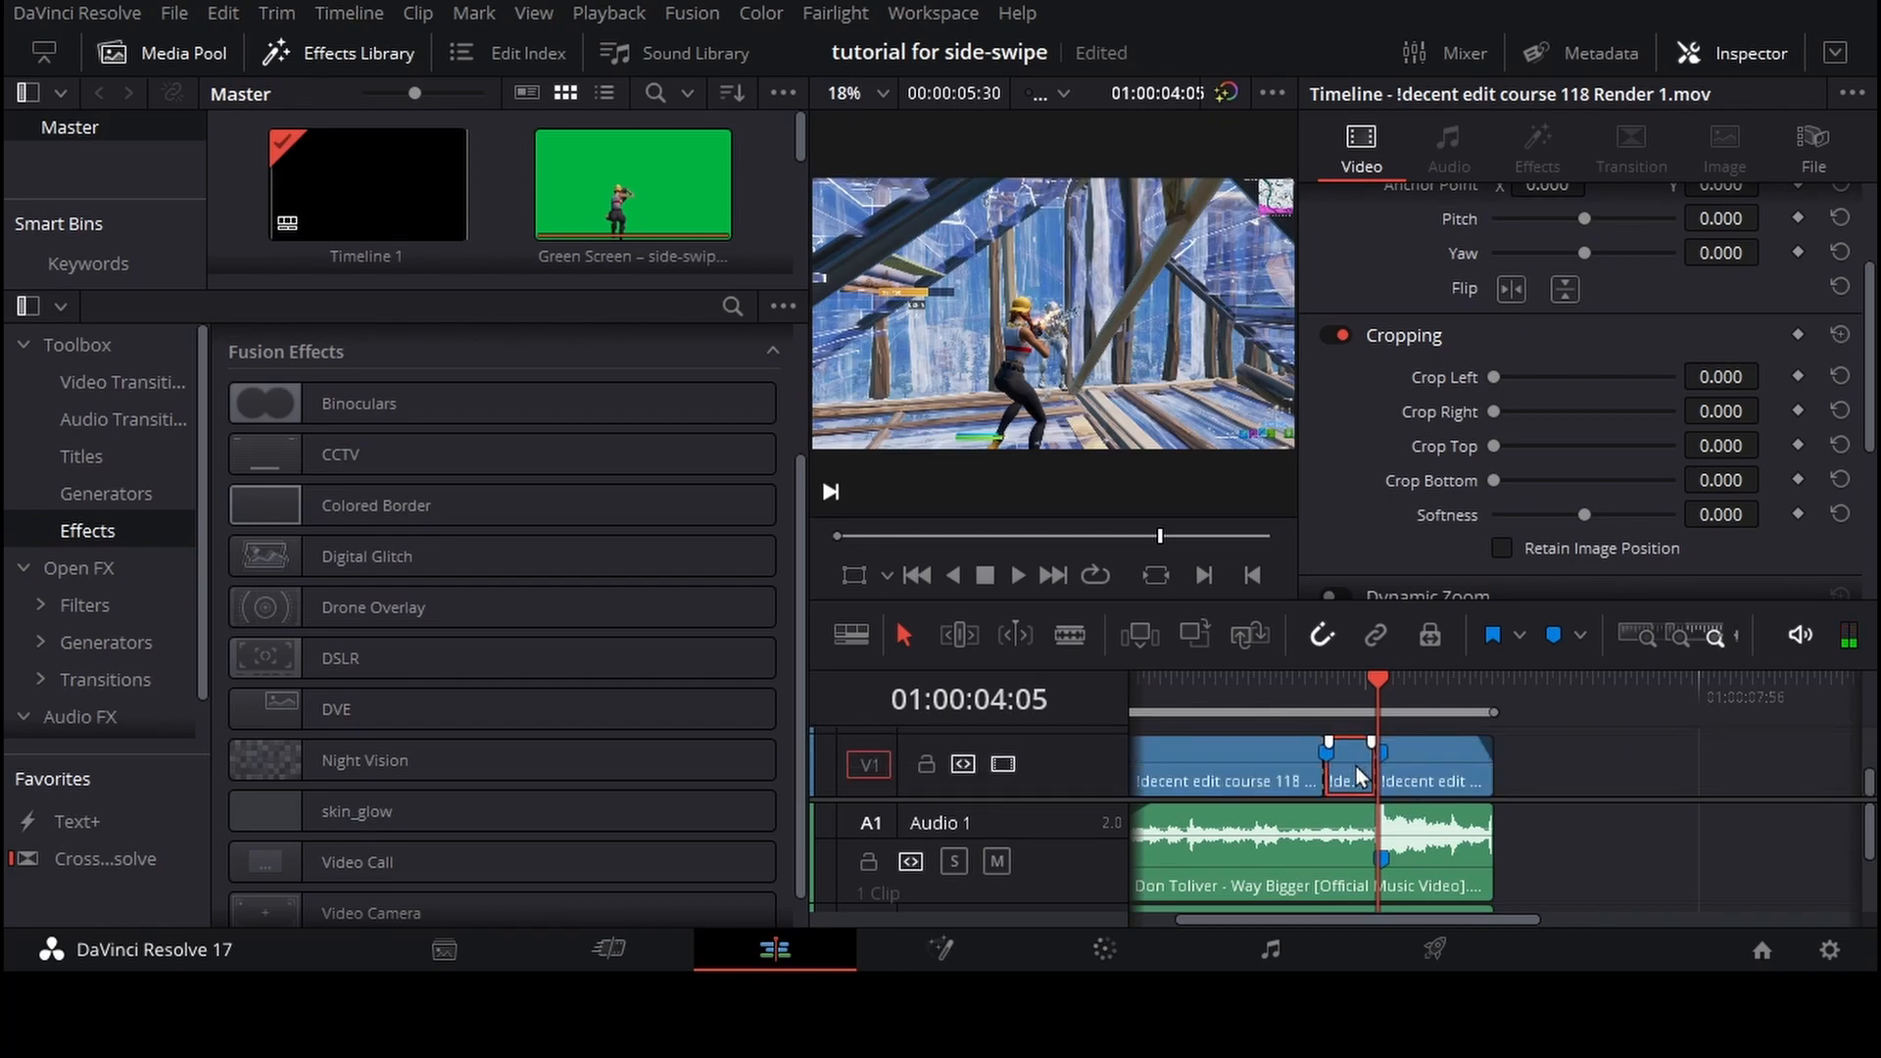
pyautogui.scroll(2, 1356, 770)
pyautogui.scroll(-2, 1356, 771)
pyautogui.scroll(1, 1359, 780)
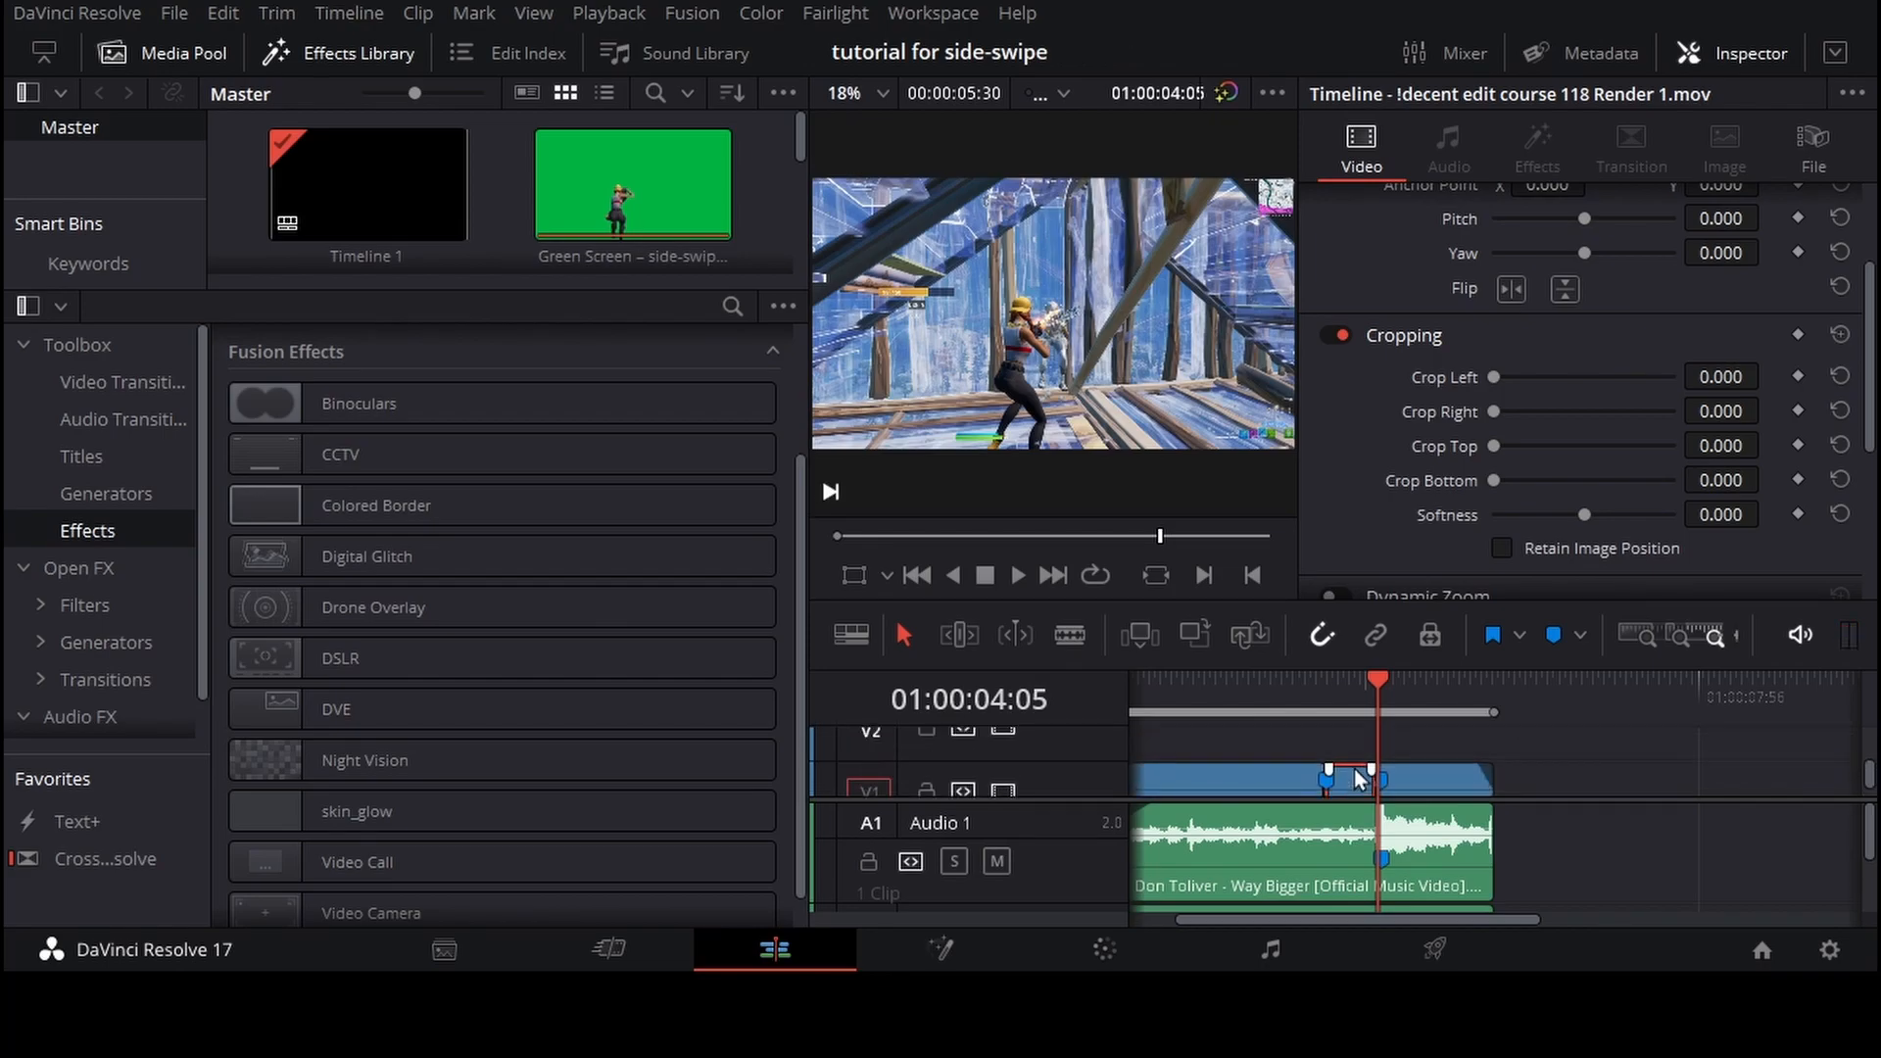
pyautogui.moveTo(1345, 780)
pyautogui.mouseDown()
pyautogui.moveTo(1371, 767)
pyautogui.moveTo(1342, 704)
pyautogui.mouseUp()
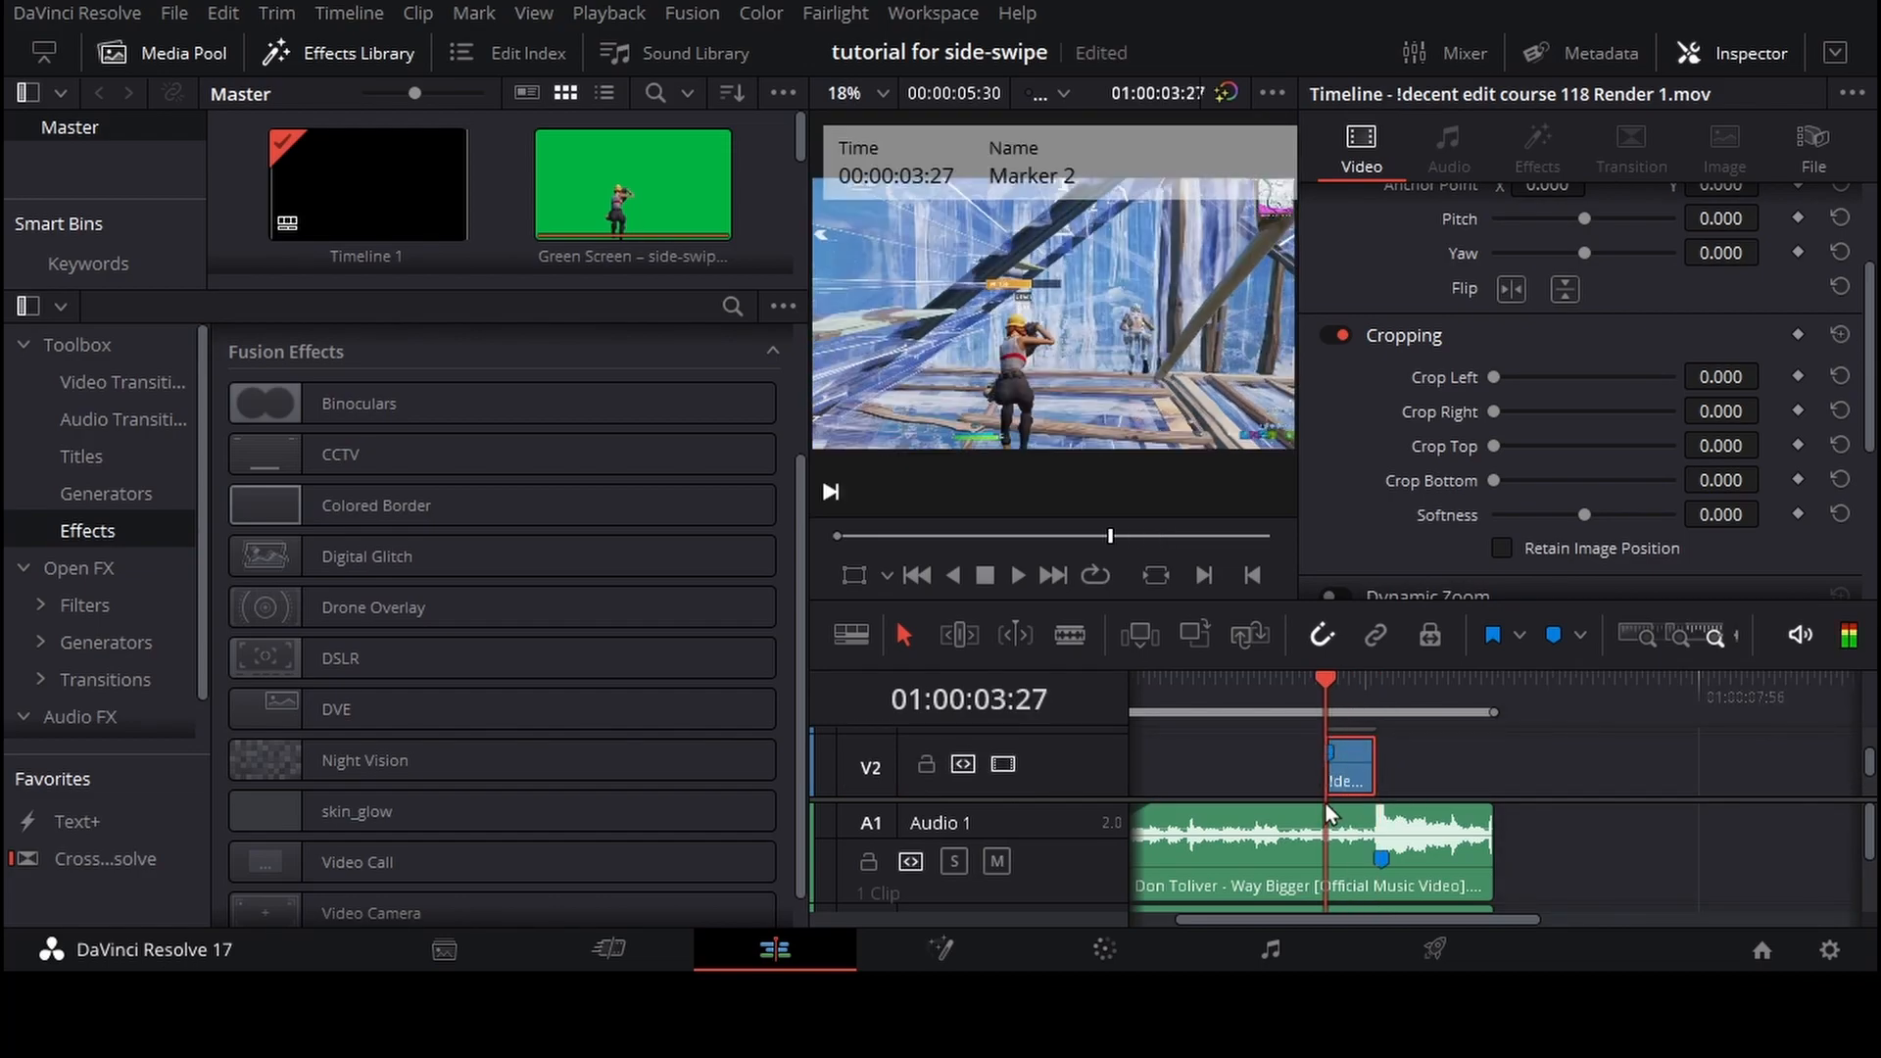
# On the Color page, draw a closed freeform window around the player character at 01:00:03:27
pyautogui.click(1147, 950)
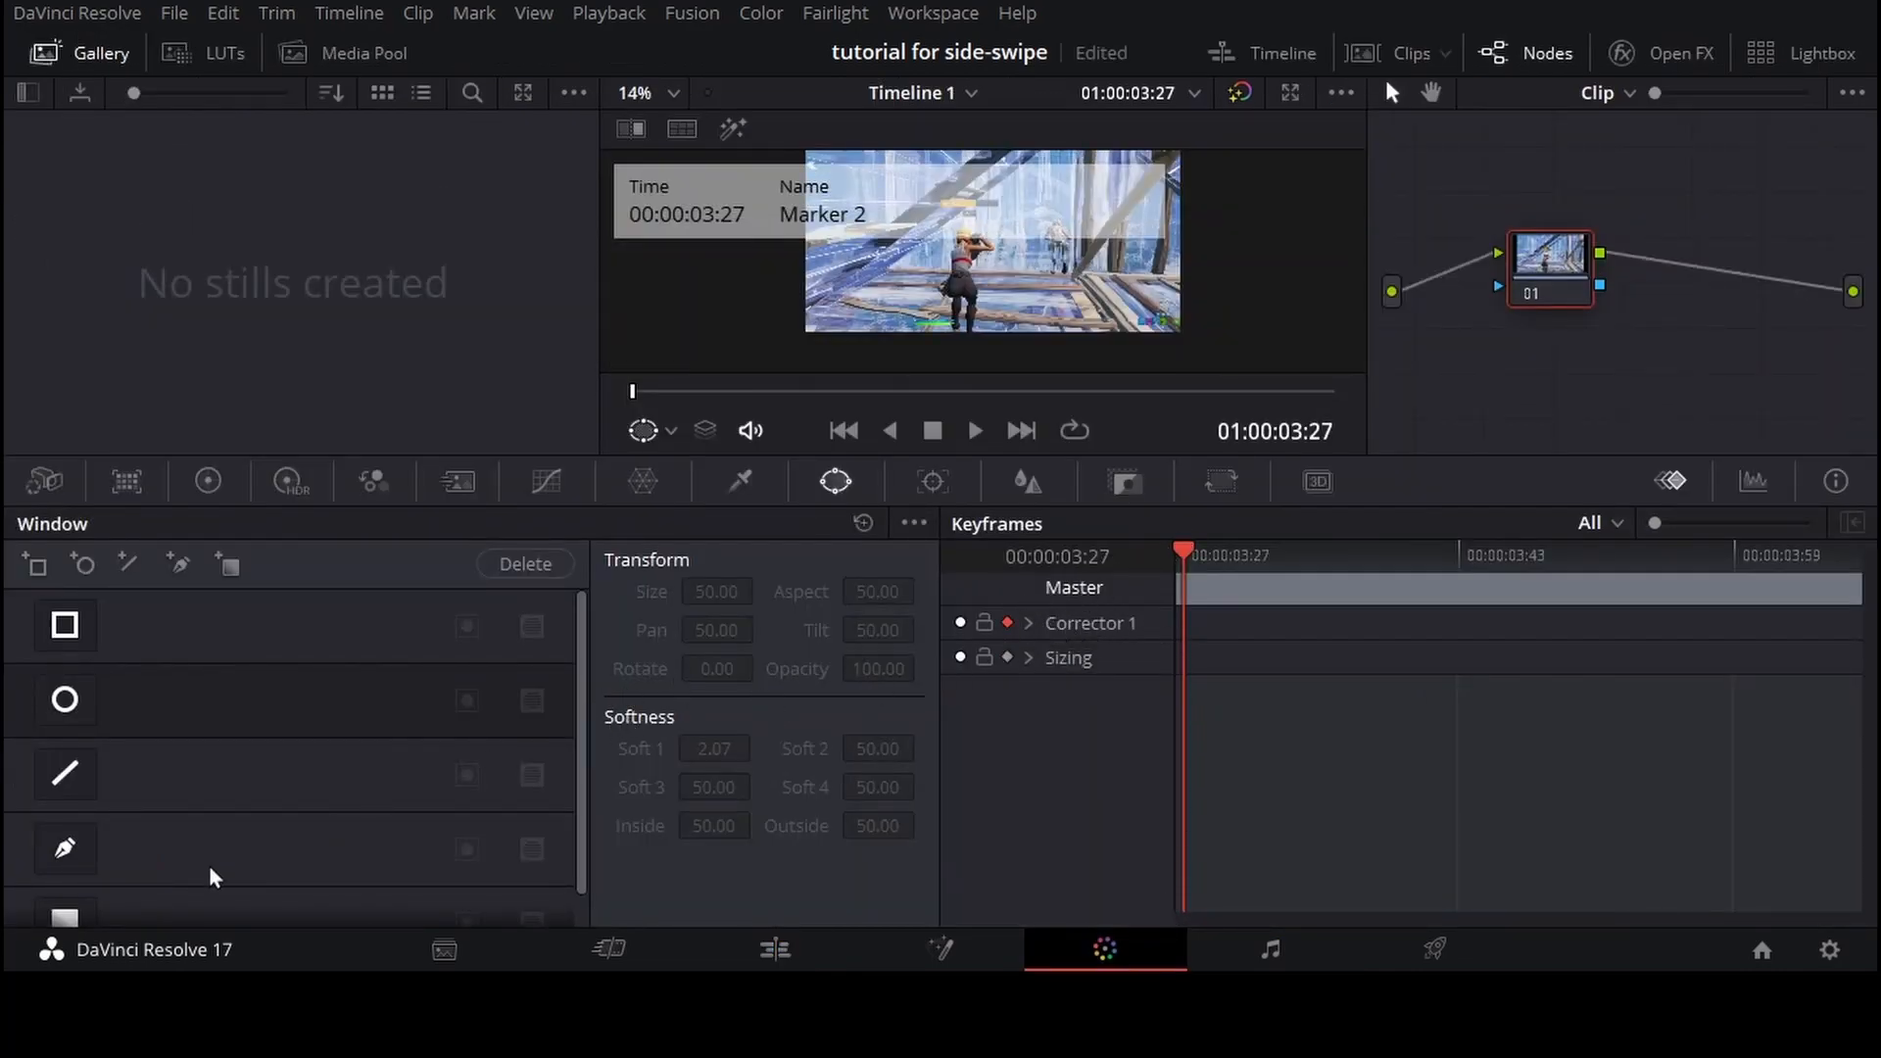
pyautogui.click(66, 859)
pyautogui.click(993, 284)
pyautogui.click(1006, 245)
pyautogui.click(974, 210)
pyautogui.click(937, 230)
pyautogui.click(934, 269)
pyautogui.click(941, 302)
pyautogui.click(947, 331)
pyautogui.click(978, 332)
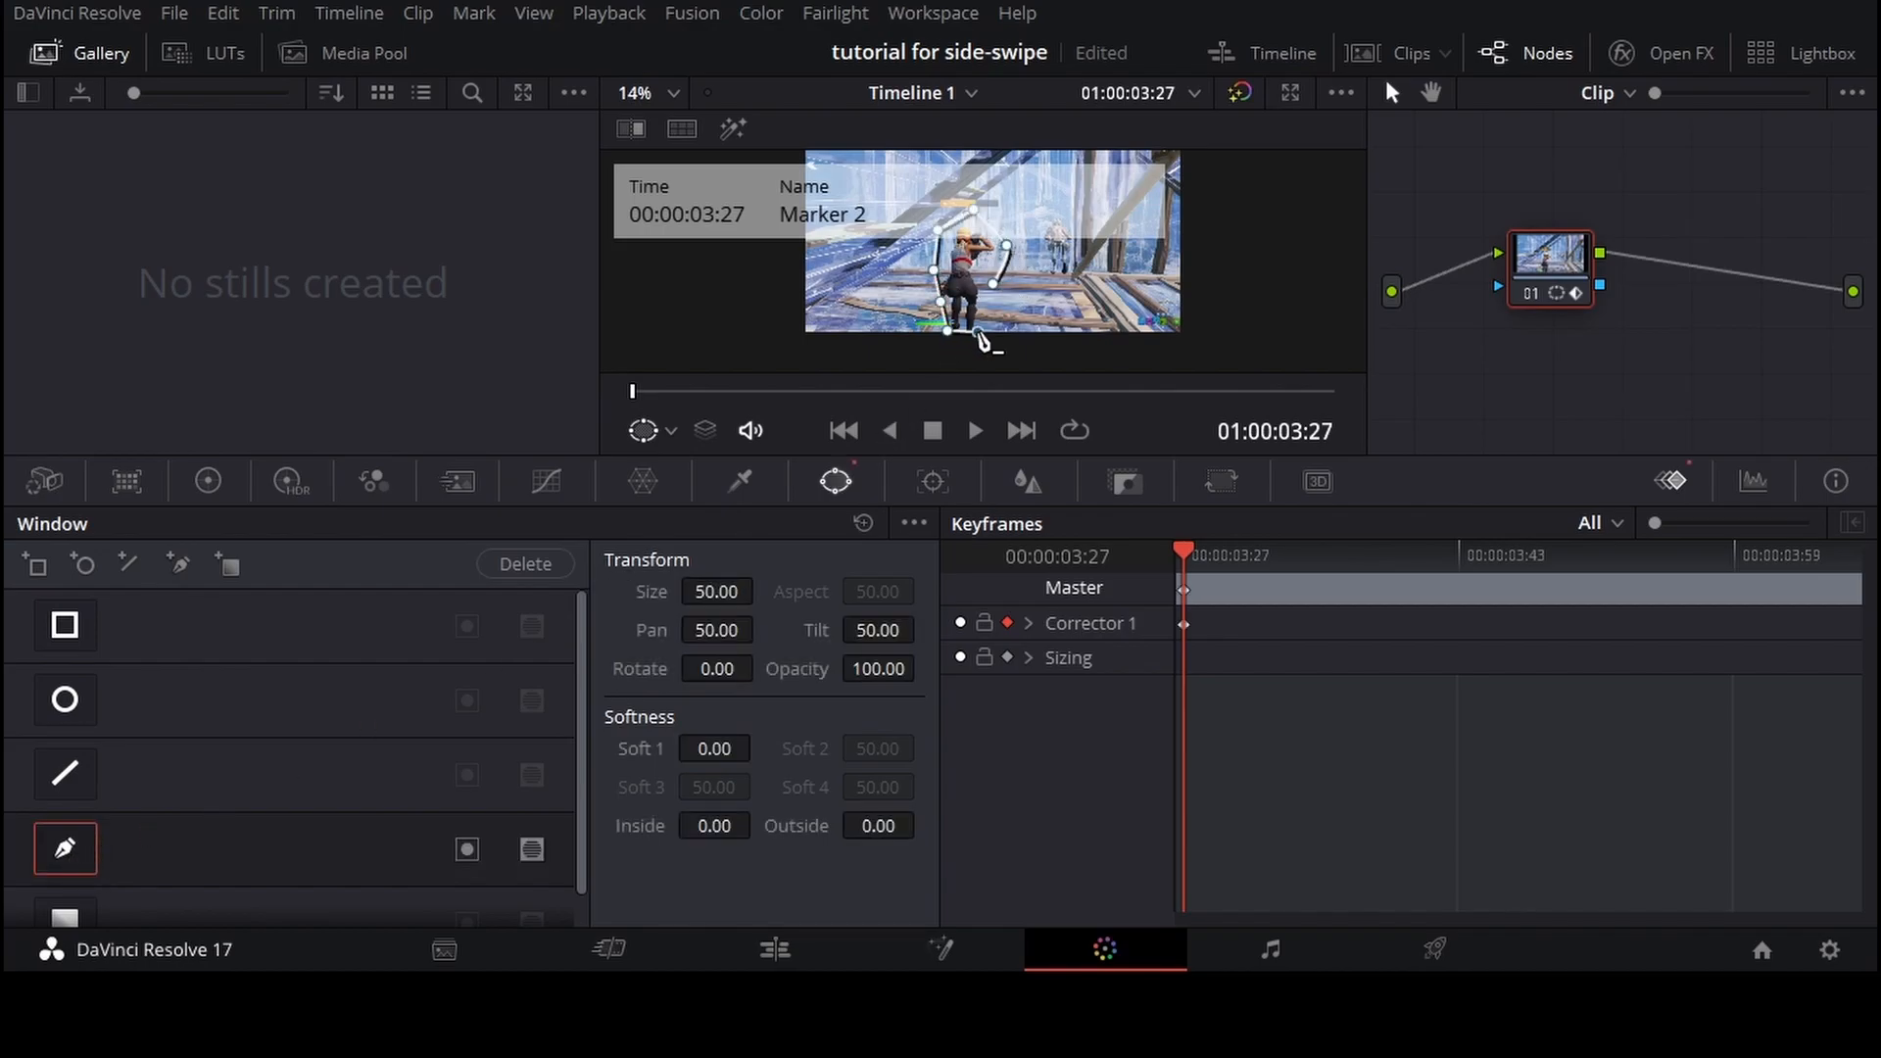
pyautogui.click(993, 284)
# Advance to 01:00:03:28 and move the window's point beside the character inward to follow the outline
pyautogui.press('Right')
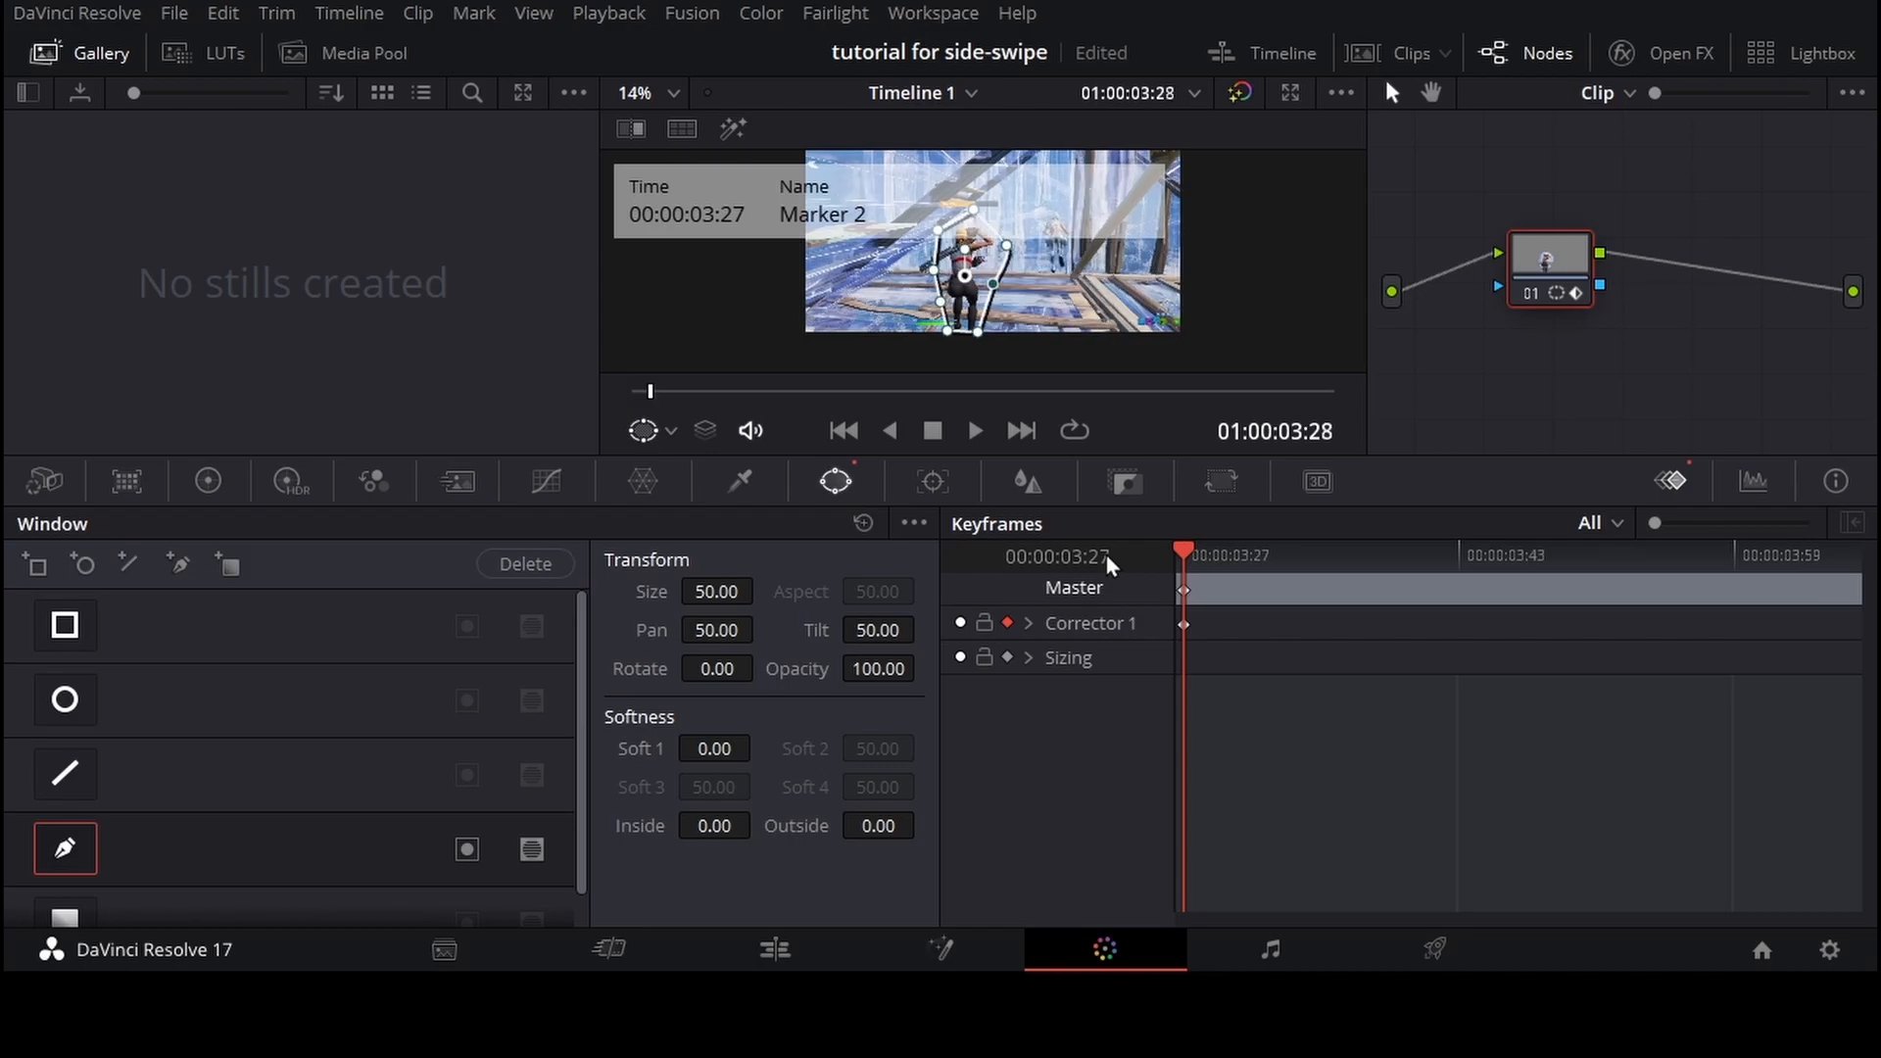
pyautogui.moveTo(992, 284); pyautogui.dragTo(982, 275)
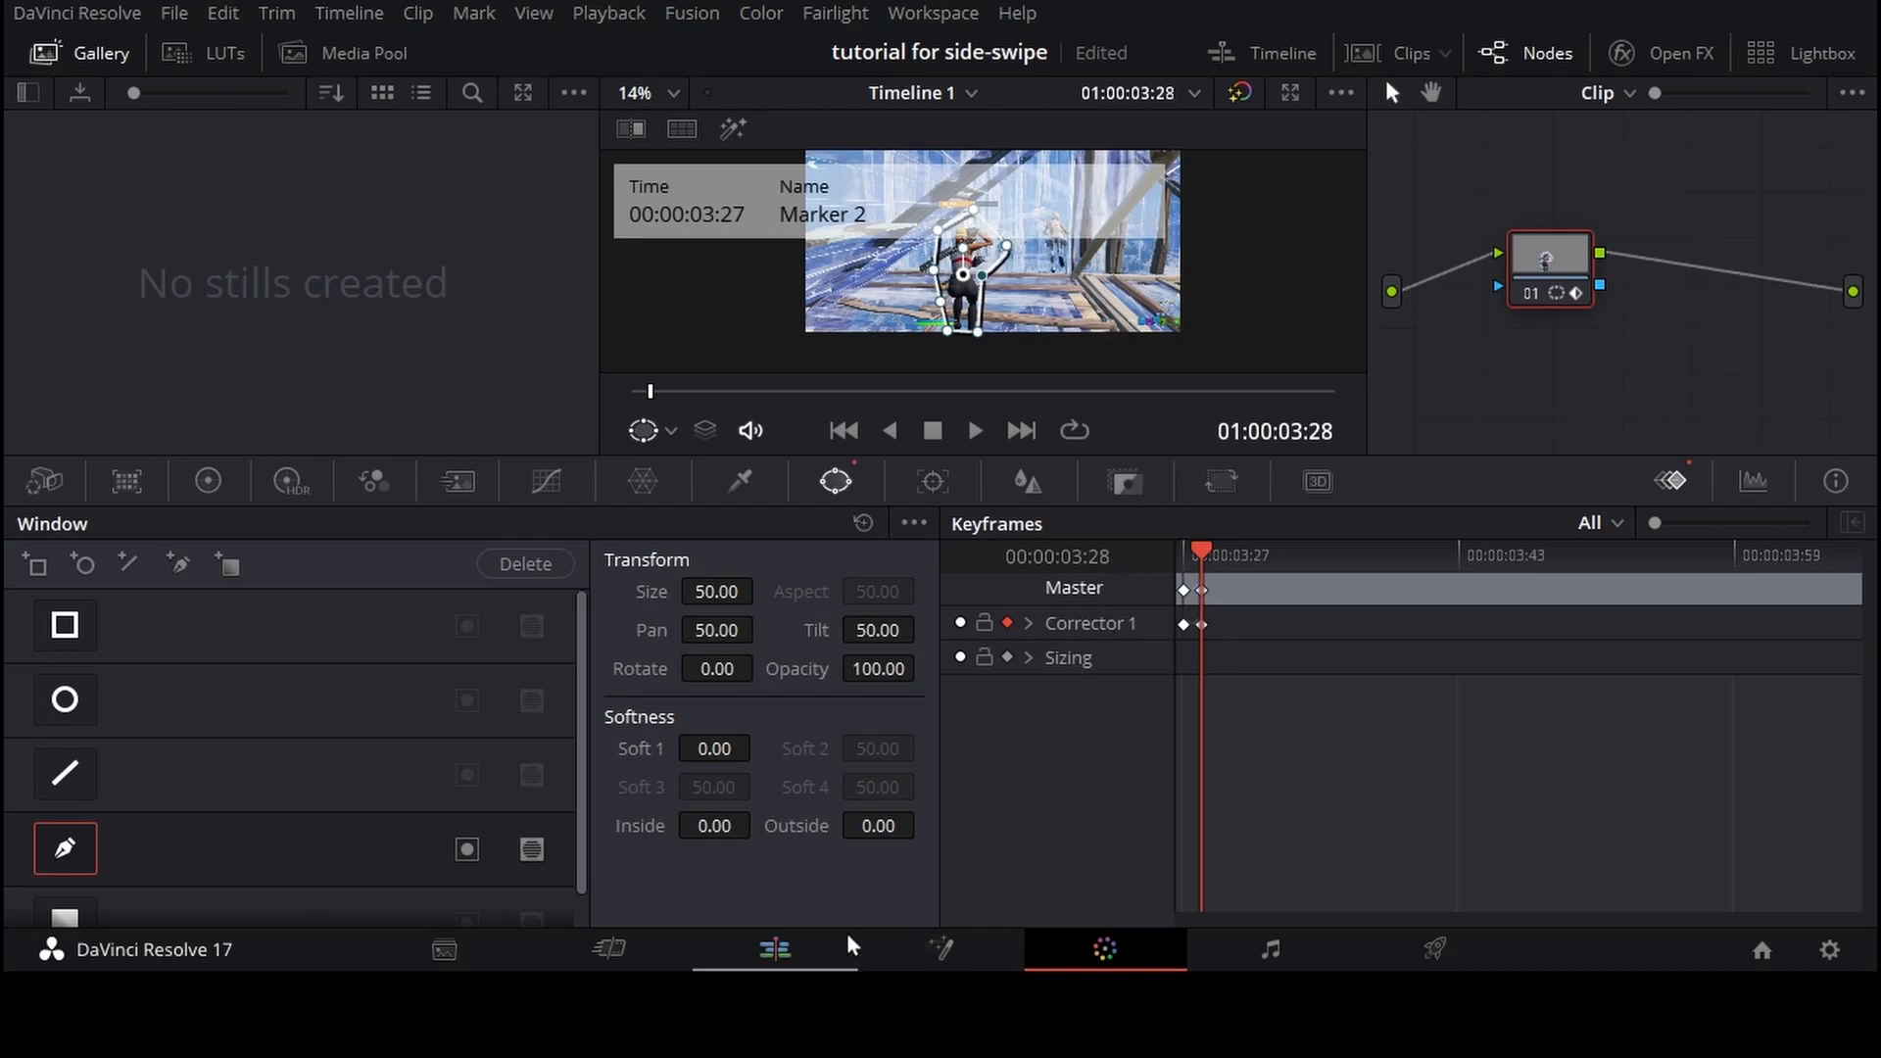
pyautogui.click(1582, 284)
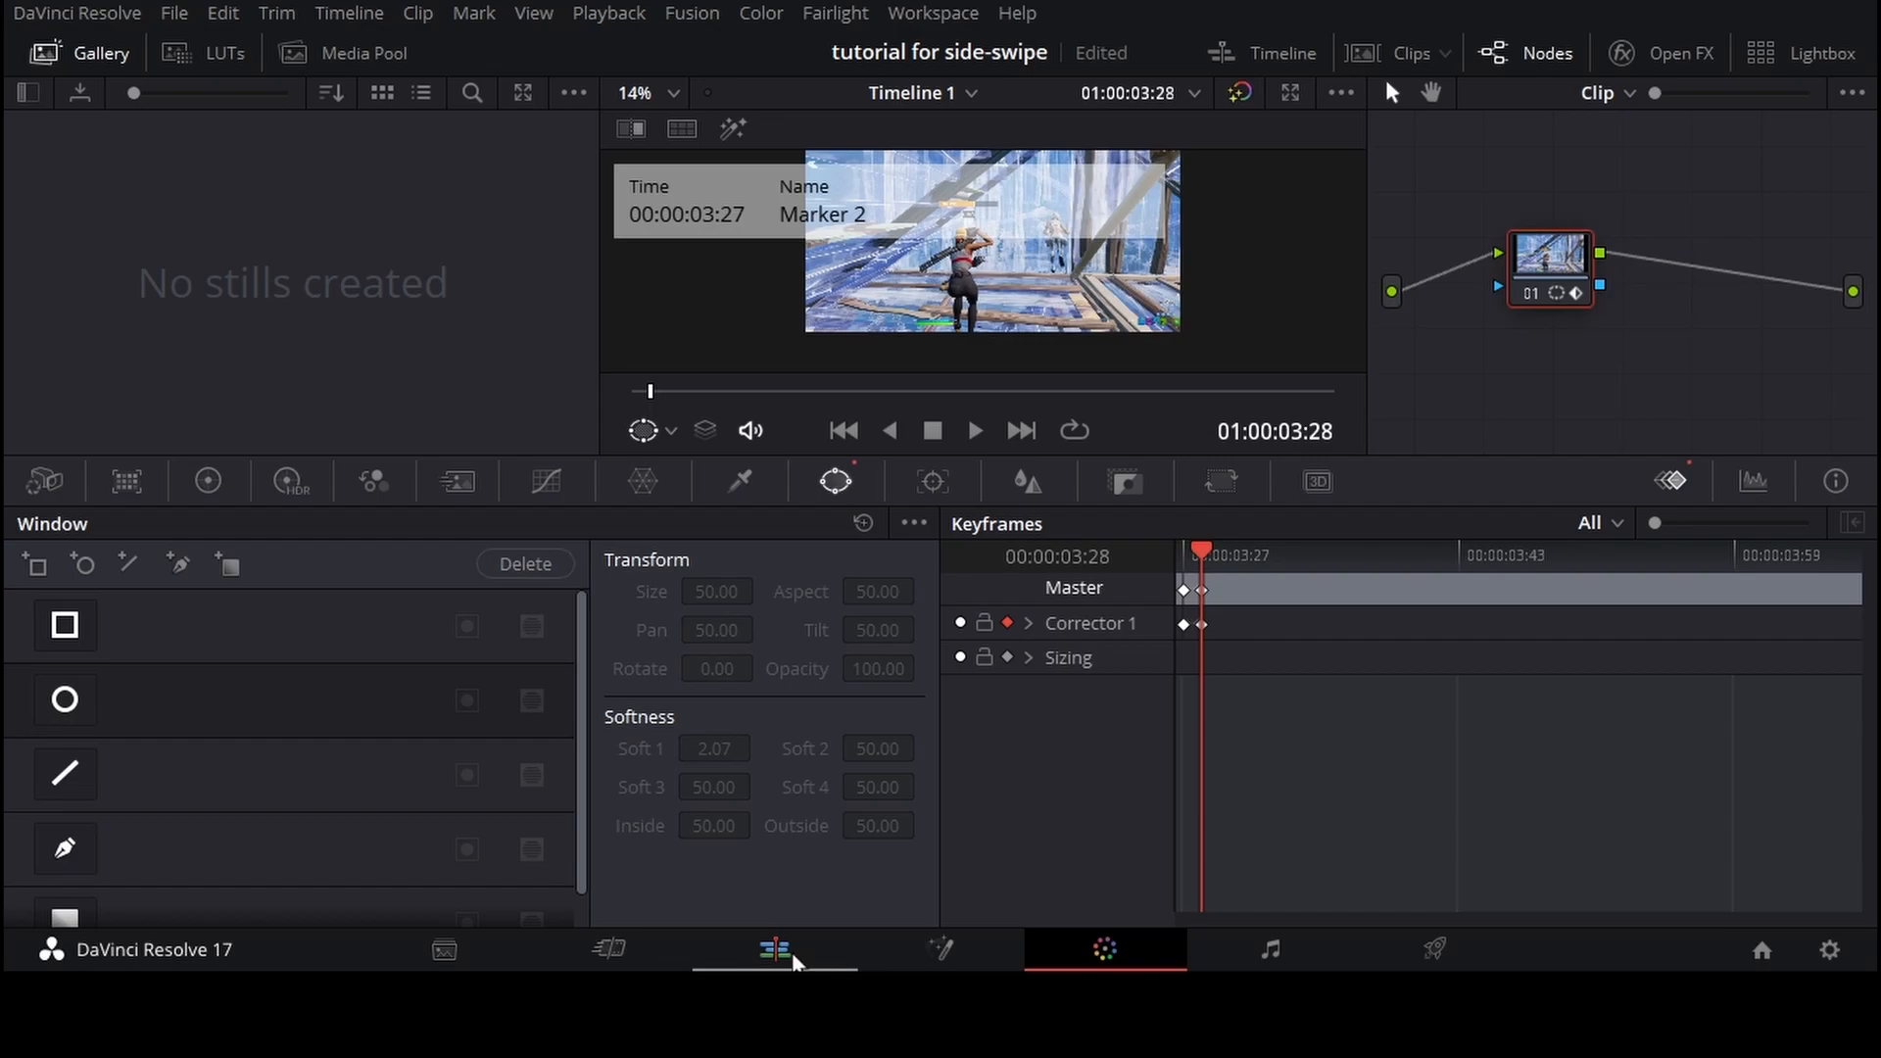
# Return to the Edit page and delete the duplicated gameplay segment from V2
pyautogui.click(794, 958)
pyautogui.scroll(3, 1390, 780)
pyautogui.scroll(-5, 1391, 780)
pyautogui.scroll(2, 1391, 780)
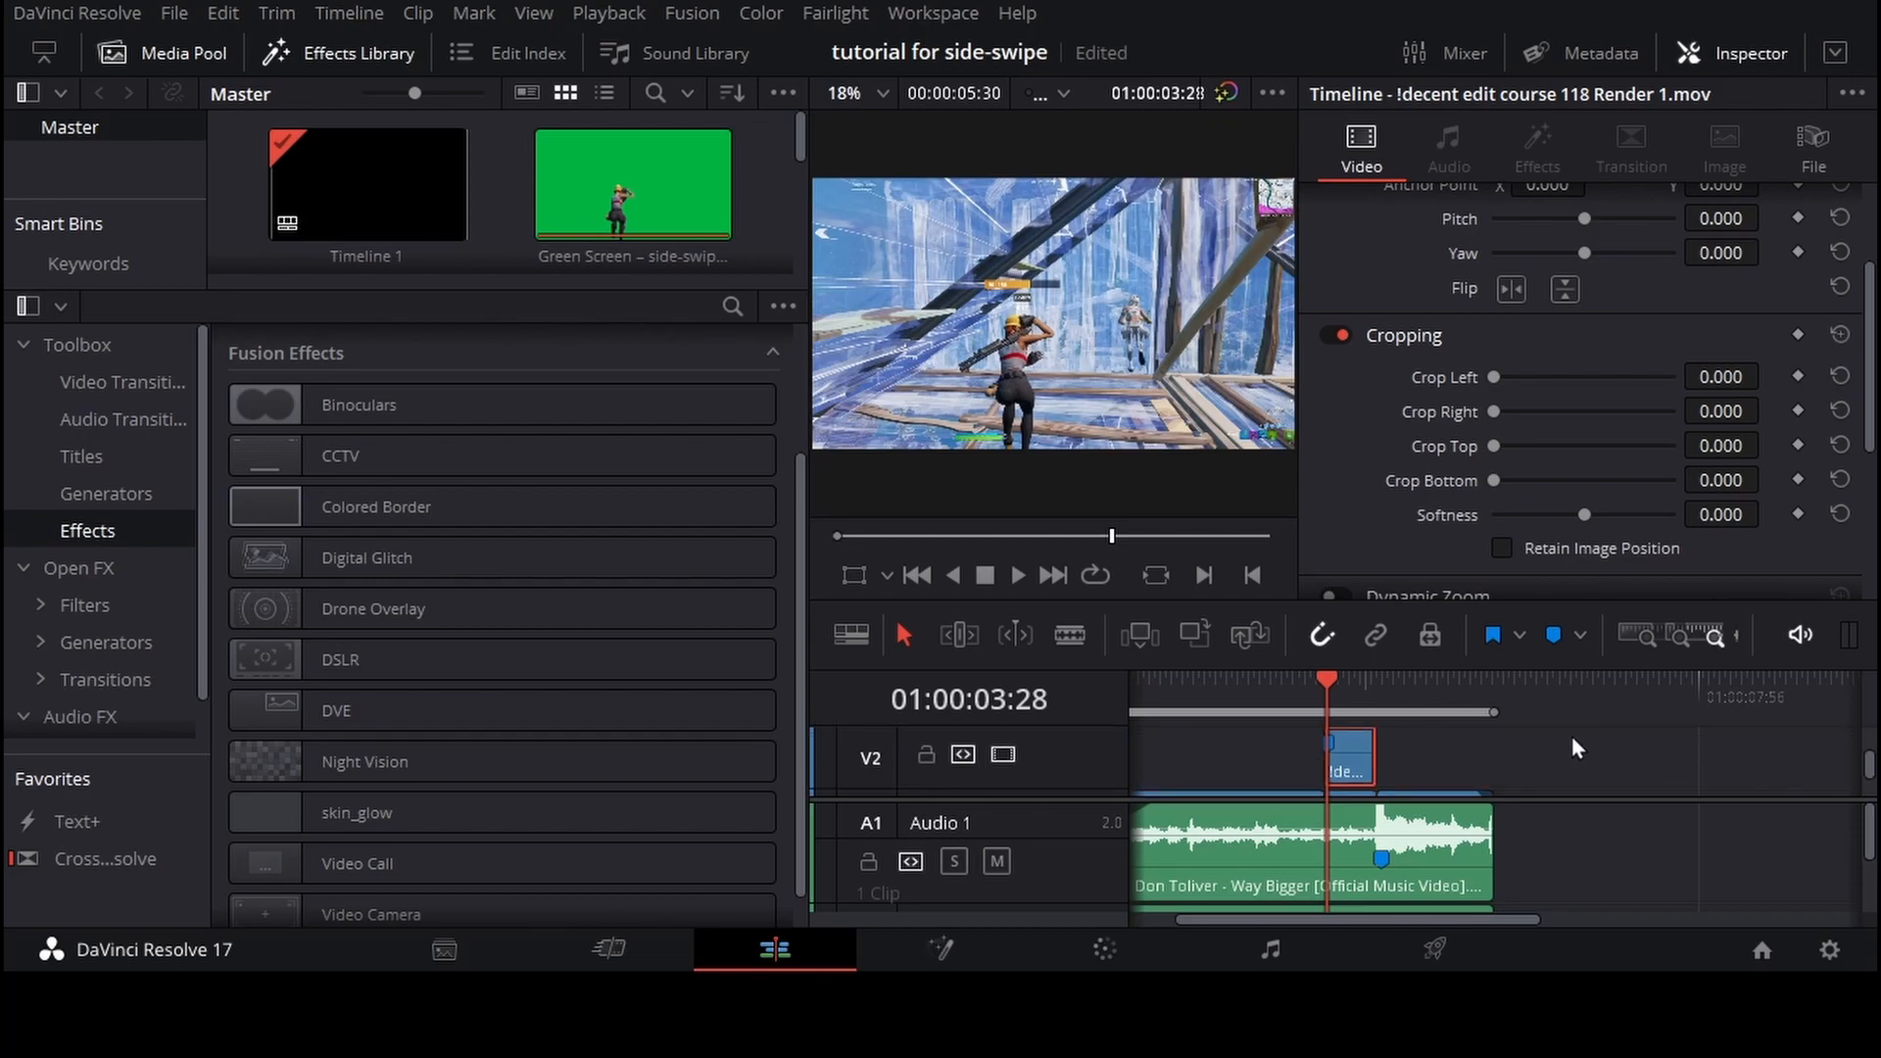
pyautogui.scroll(-2, 1572, 749)
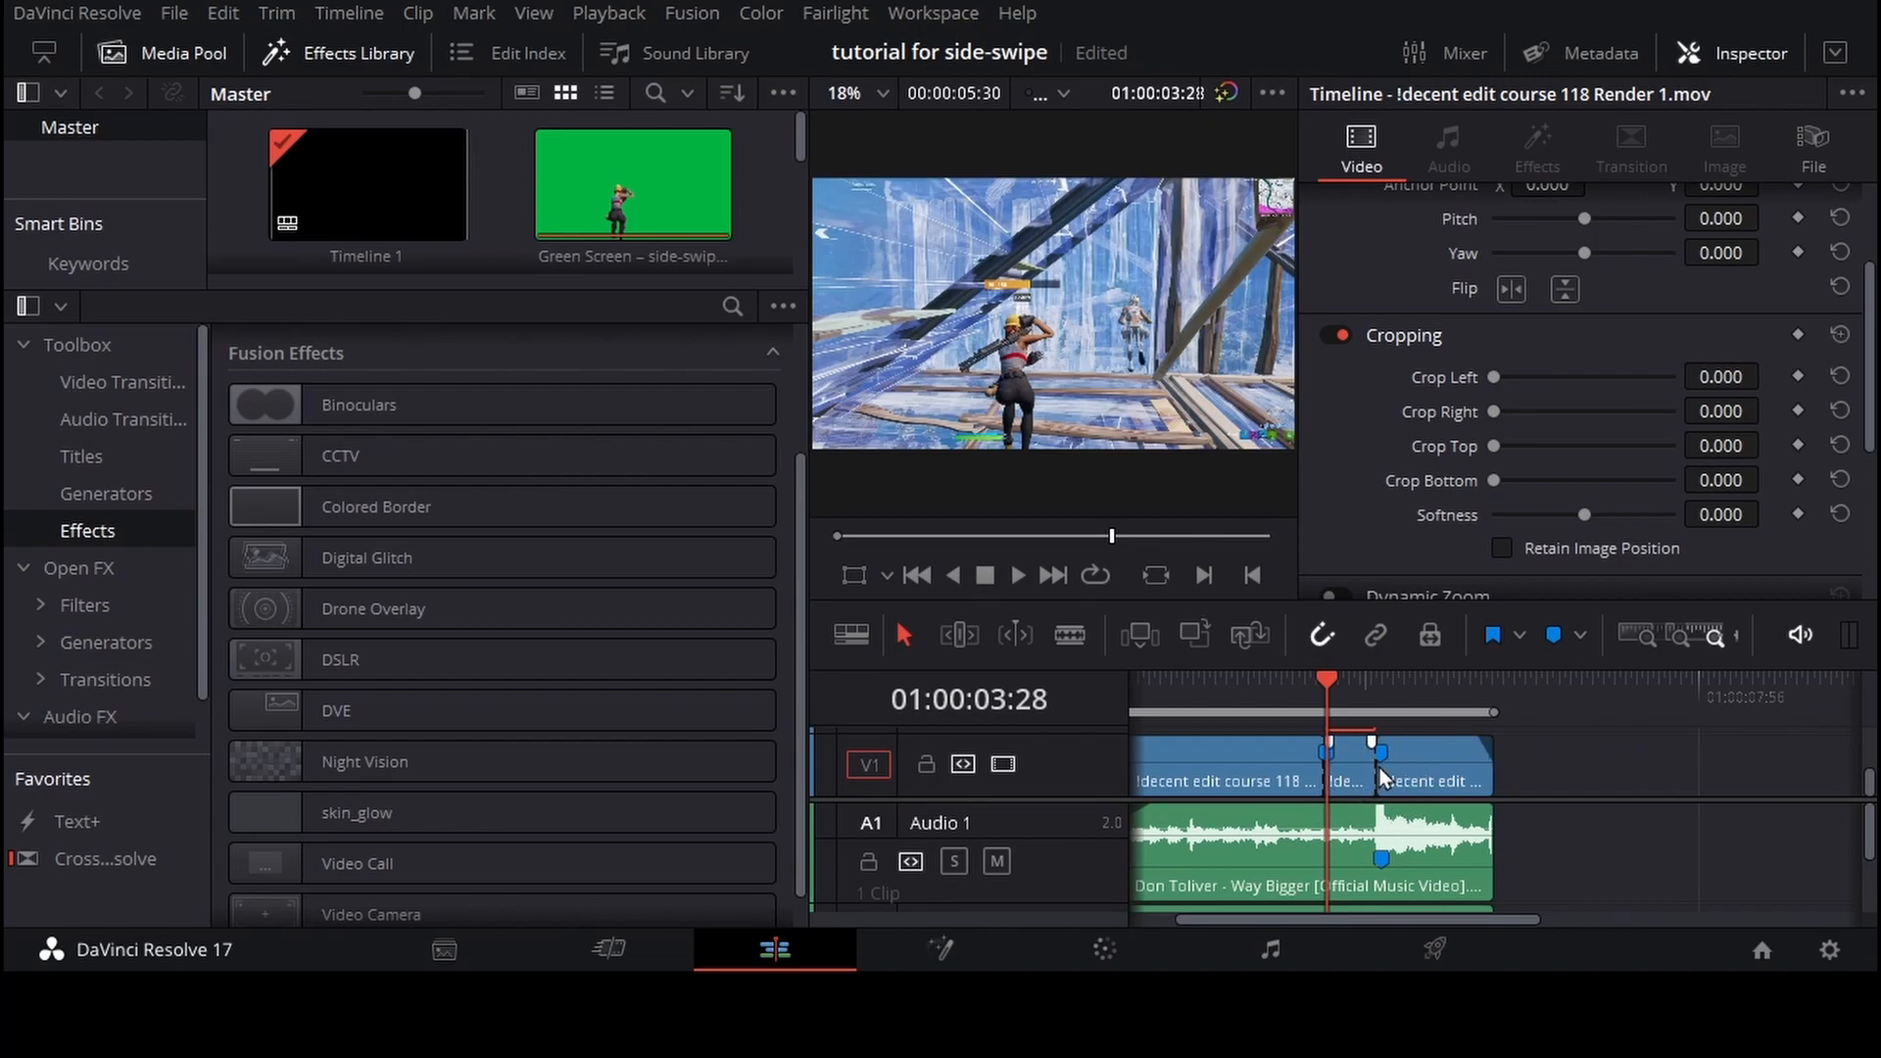
pyautogui.scroll(1, 1378, 761)
pyautogui.press('Delete')
pyautogui.scroll(-2, 1355, 755)
pyautogui.scroll(3, 1353, 752)
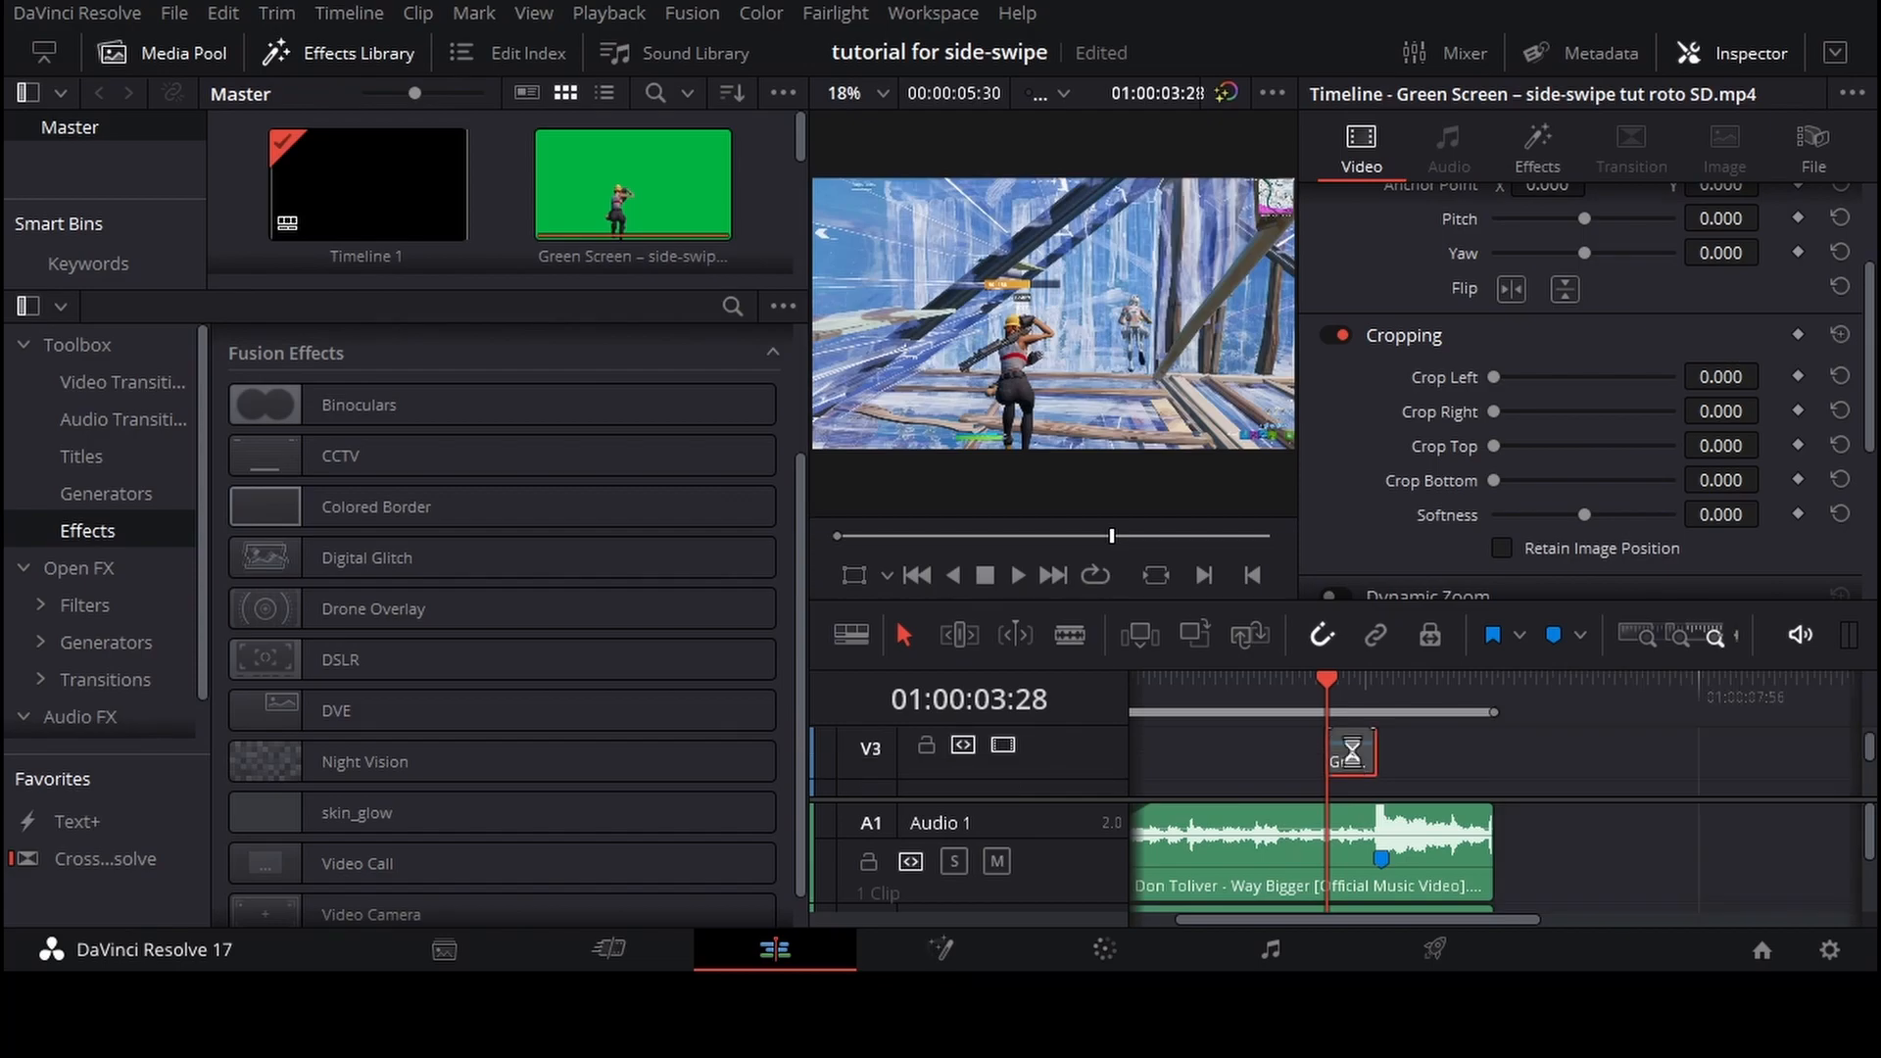
# Convert the middle gameplay segment on V1 into a compound clip and open it on the Fusion page
pyautogui.click(1353, 756)
pyautogui.scroll(-2, 1354, 755)
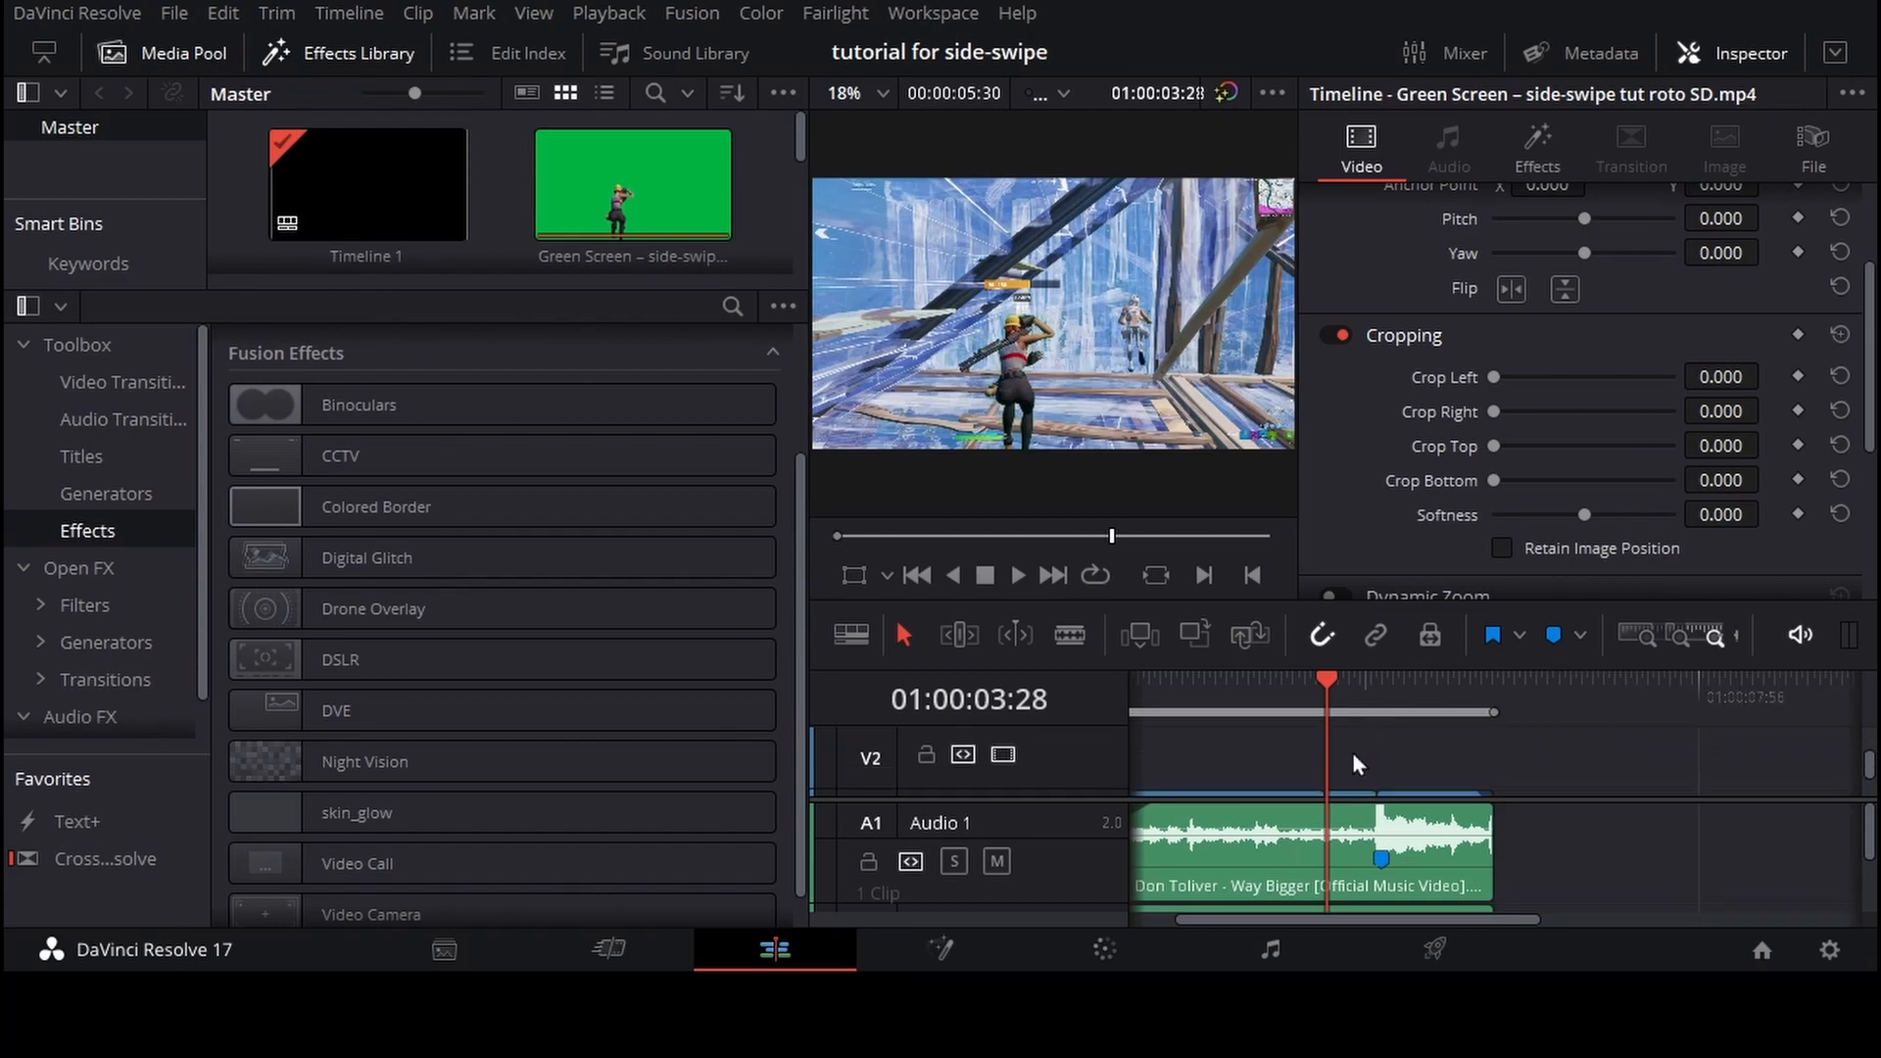
pyautogui.click(1353, 769)
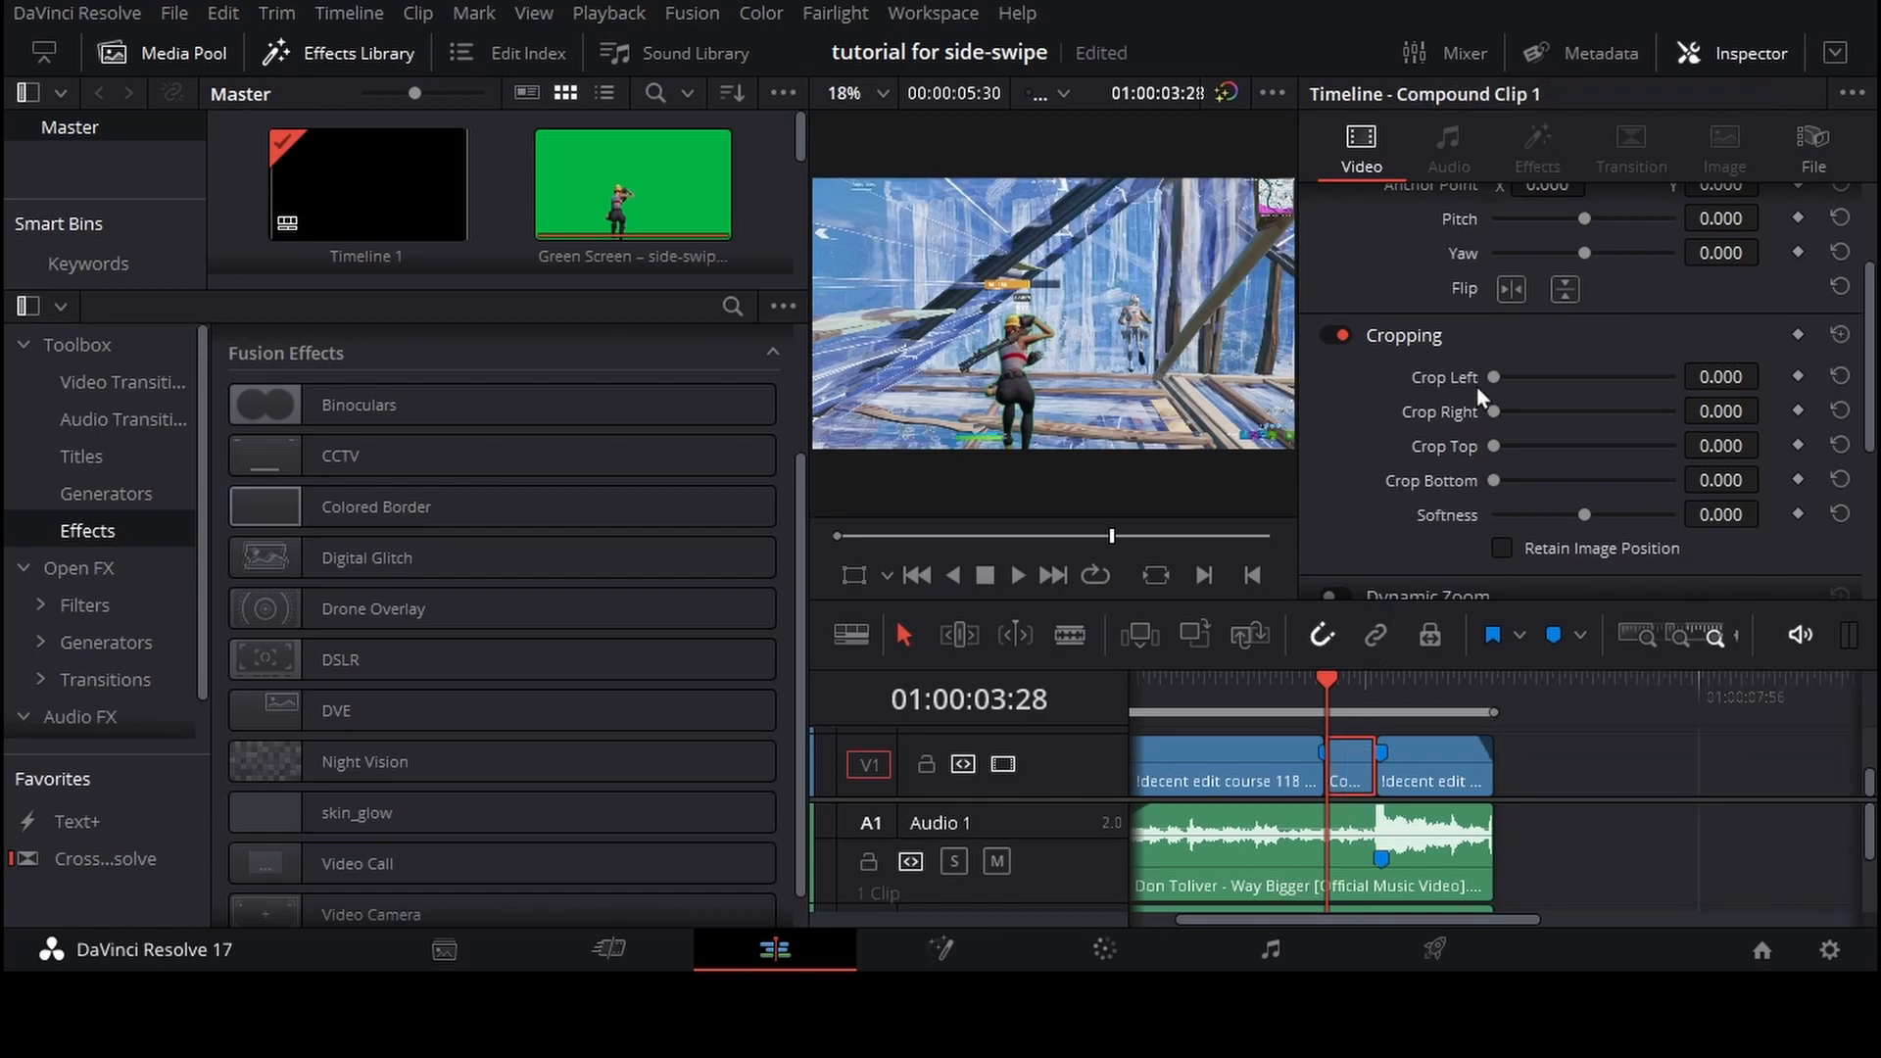
pyautogui.hotkey('shift', '5')
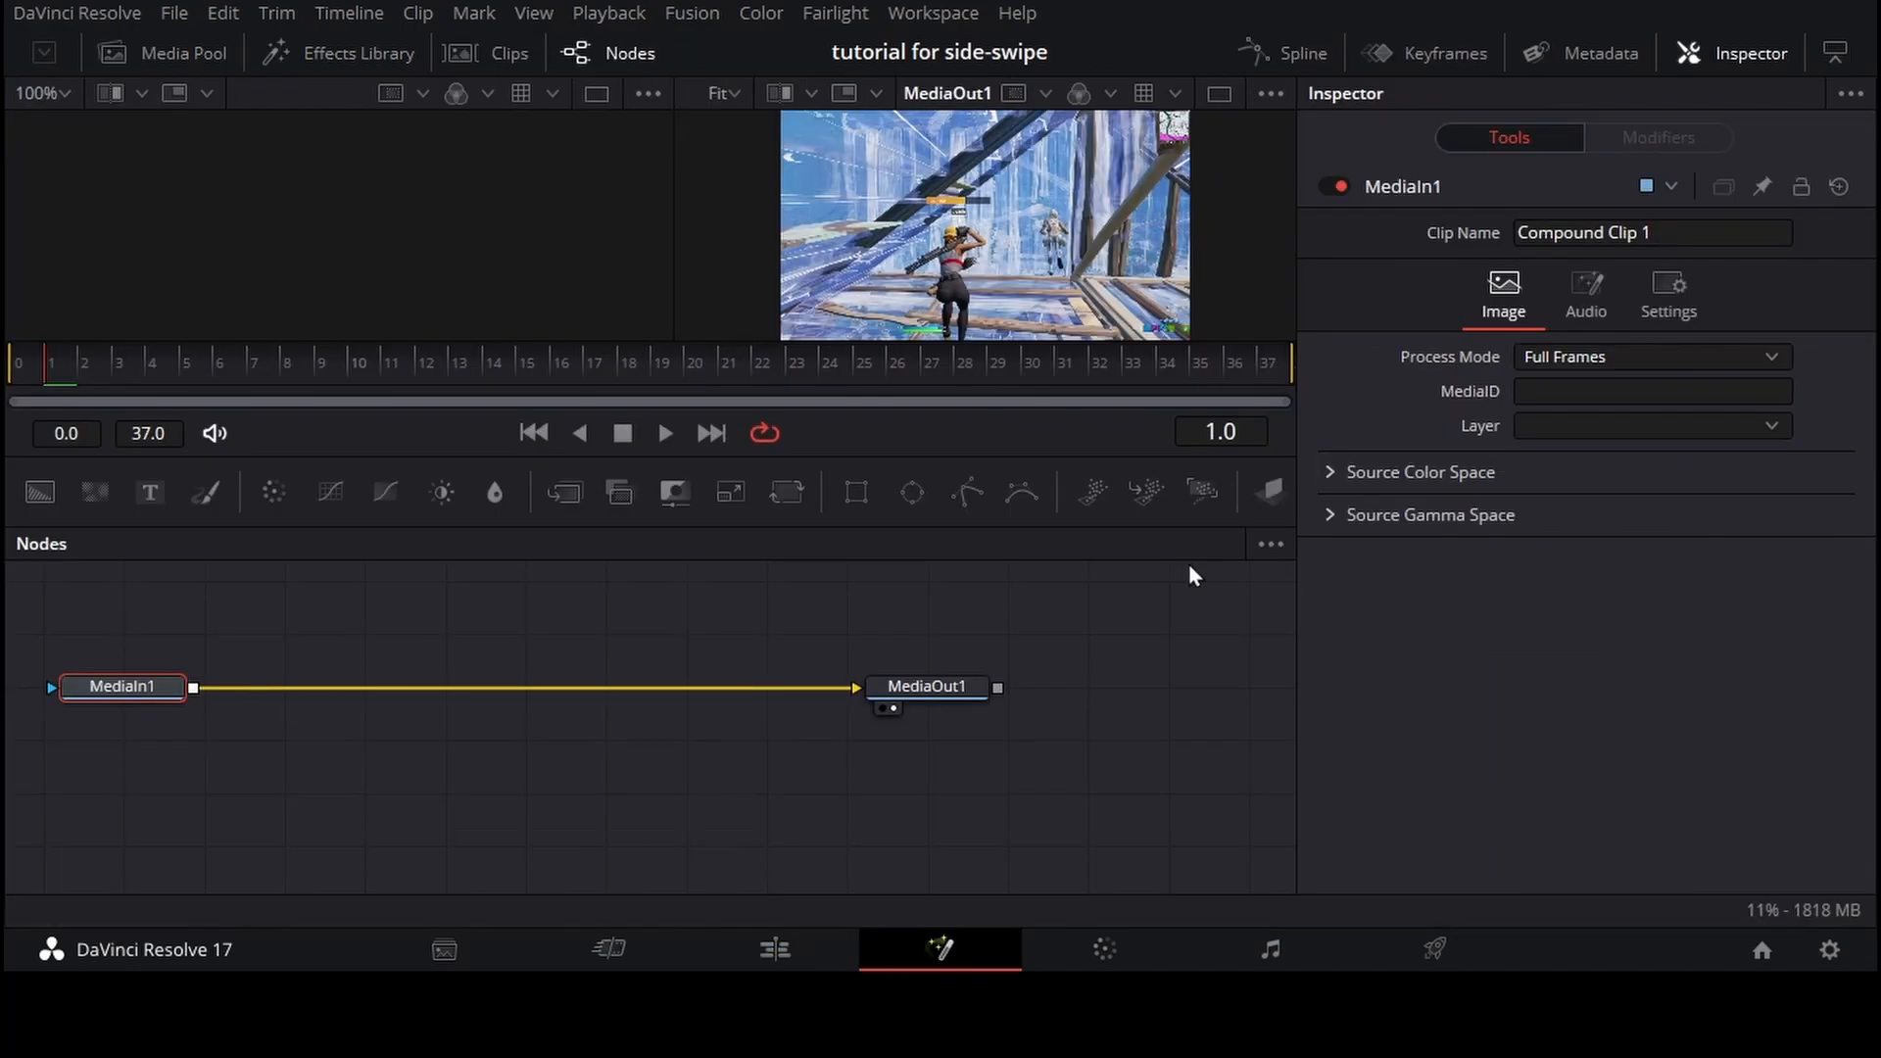
# Switch to a single enlarged viewer and insert a Transform node between MediaIn1 and MediaOut1
pyautogui.click(1216, 99)
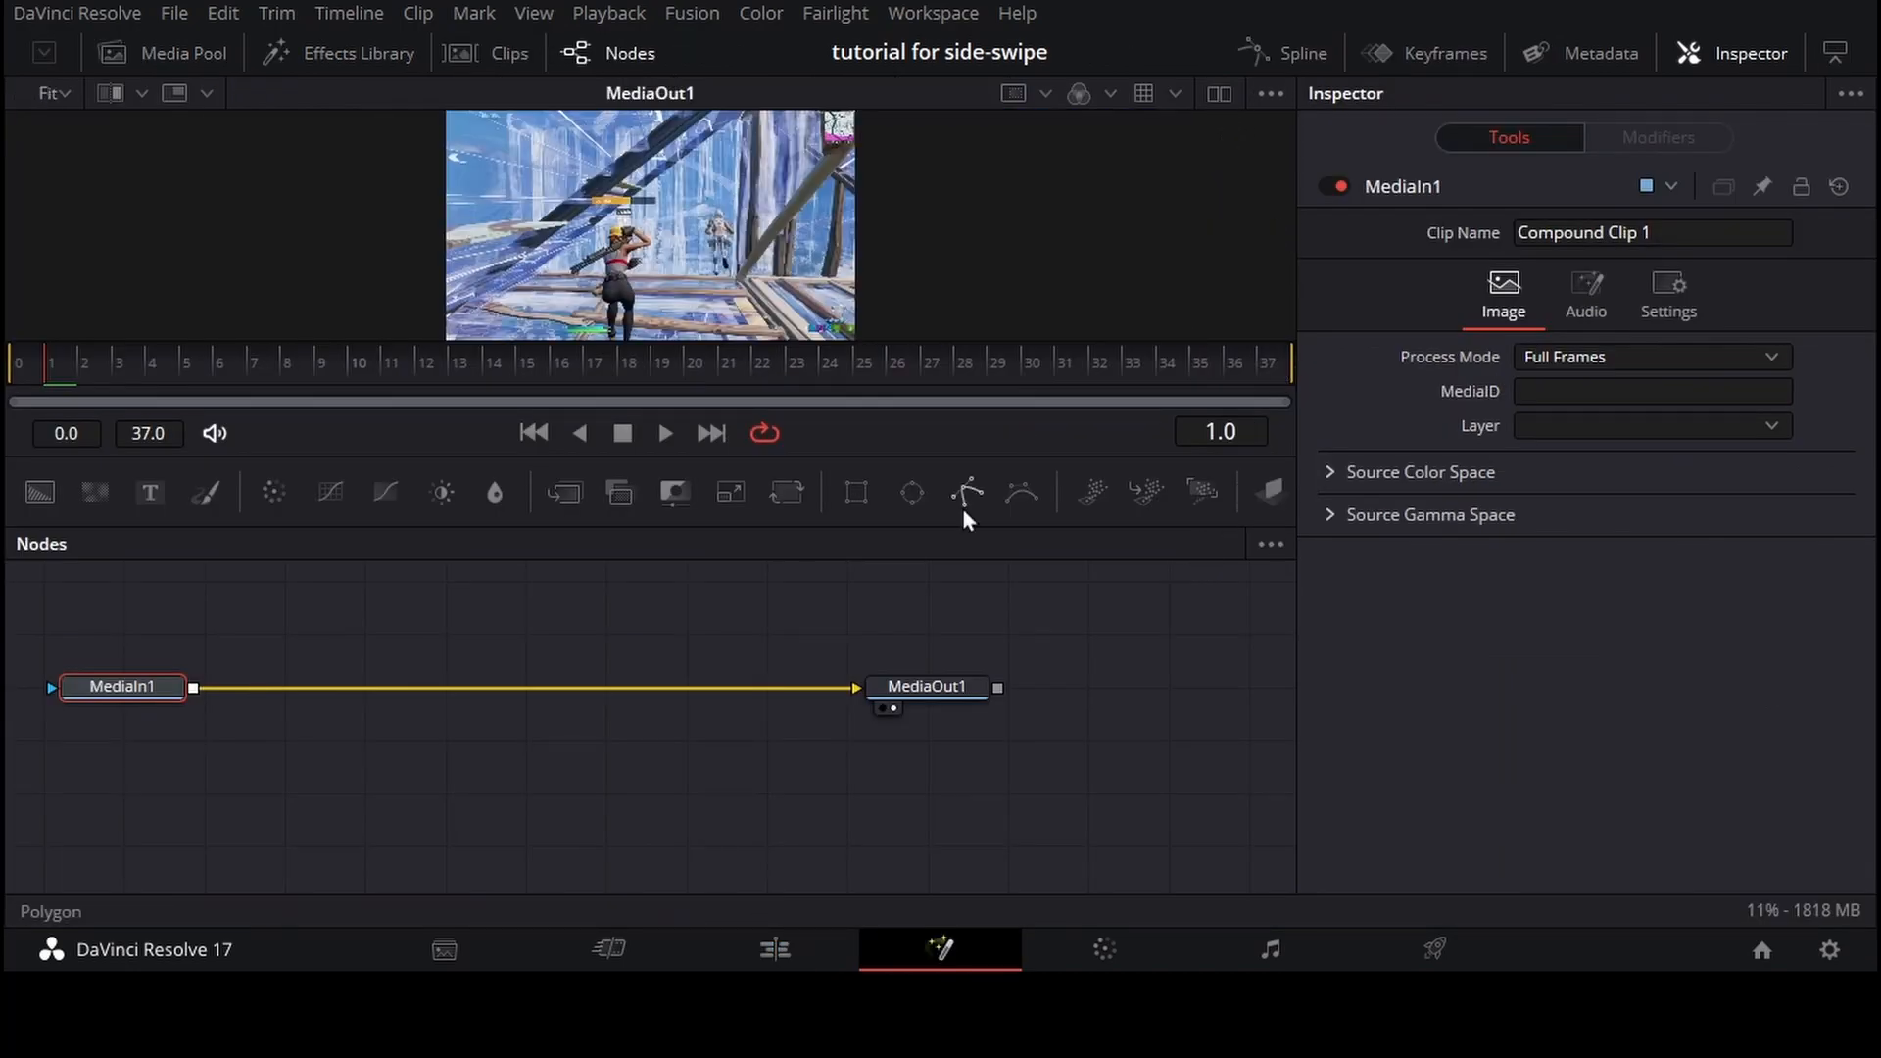
pyautogui.moveTo(832, 531); pyautogui.dragTo(832, 625)
pyautogui.click(786, 588)
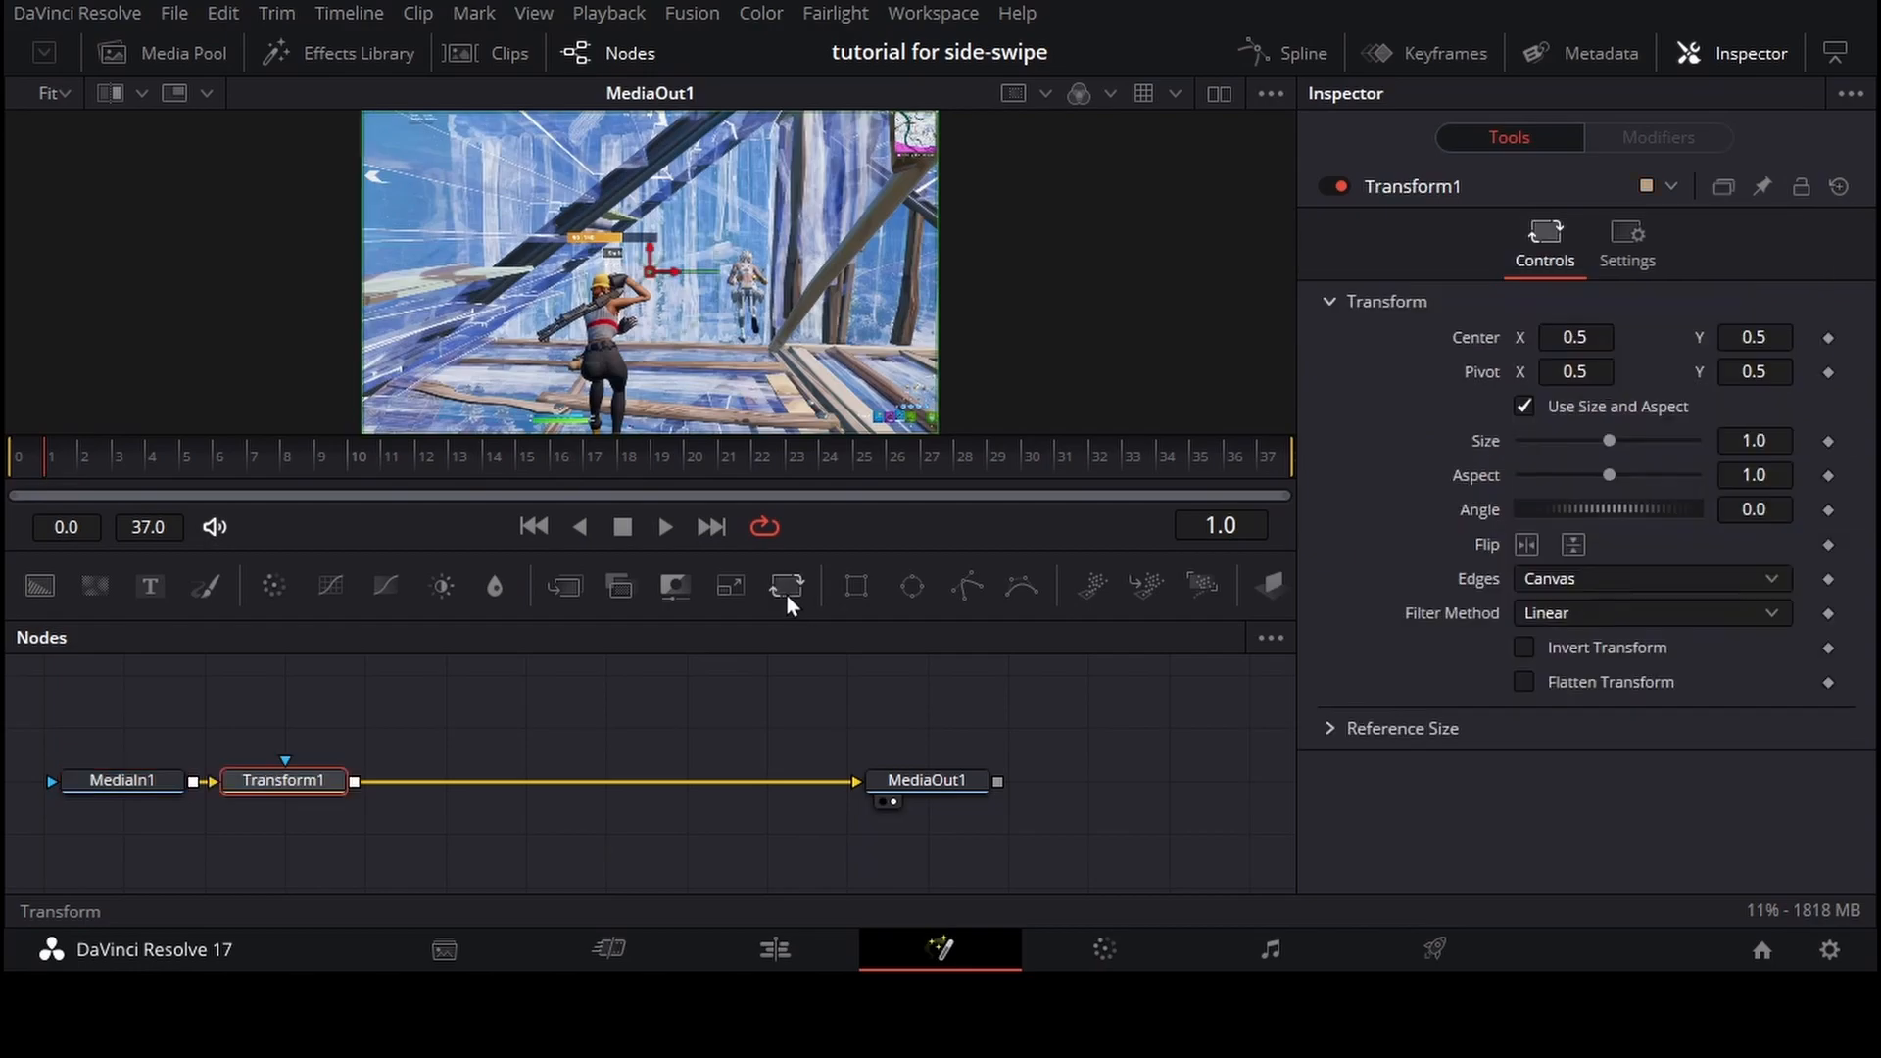
pyautogui.moveTo(299, 784); pyautogui.dragTo(337, 784)
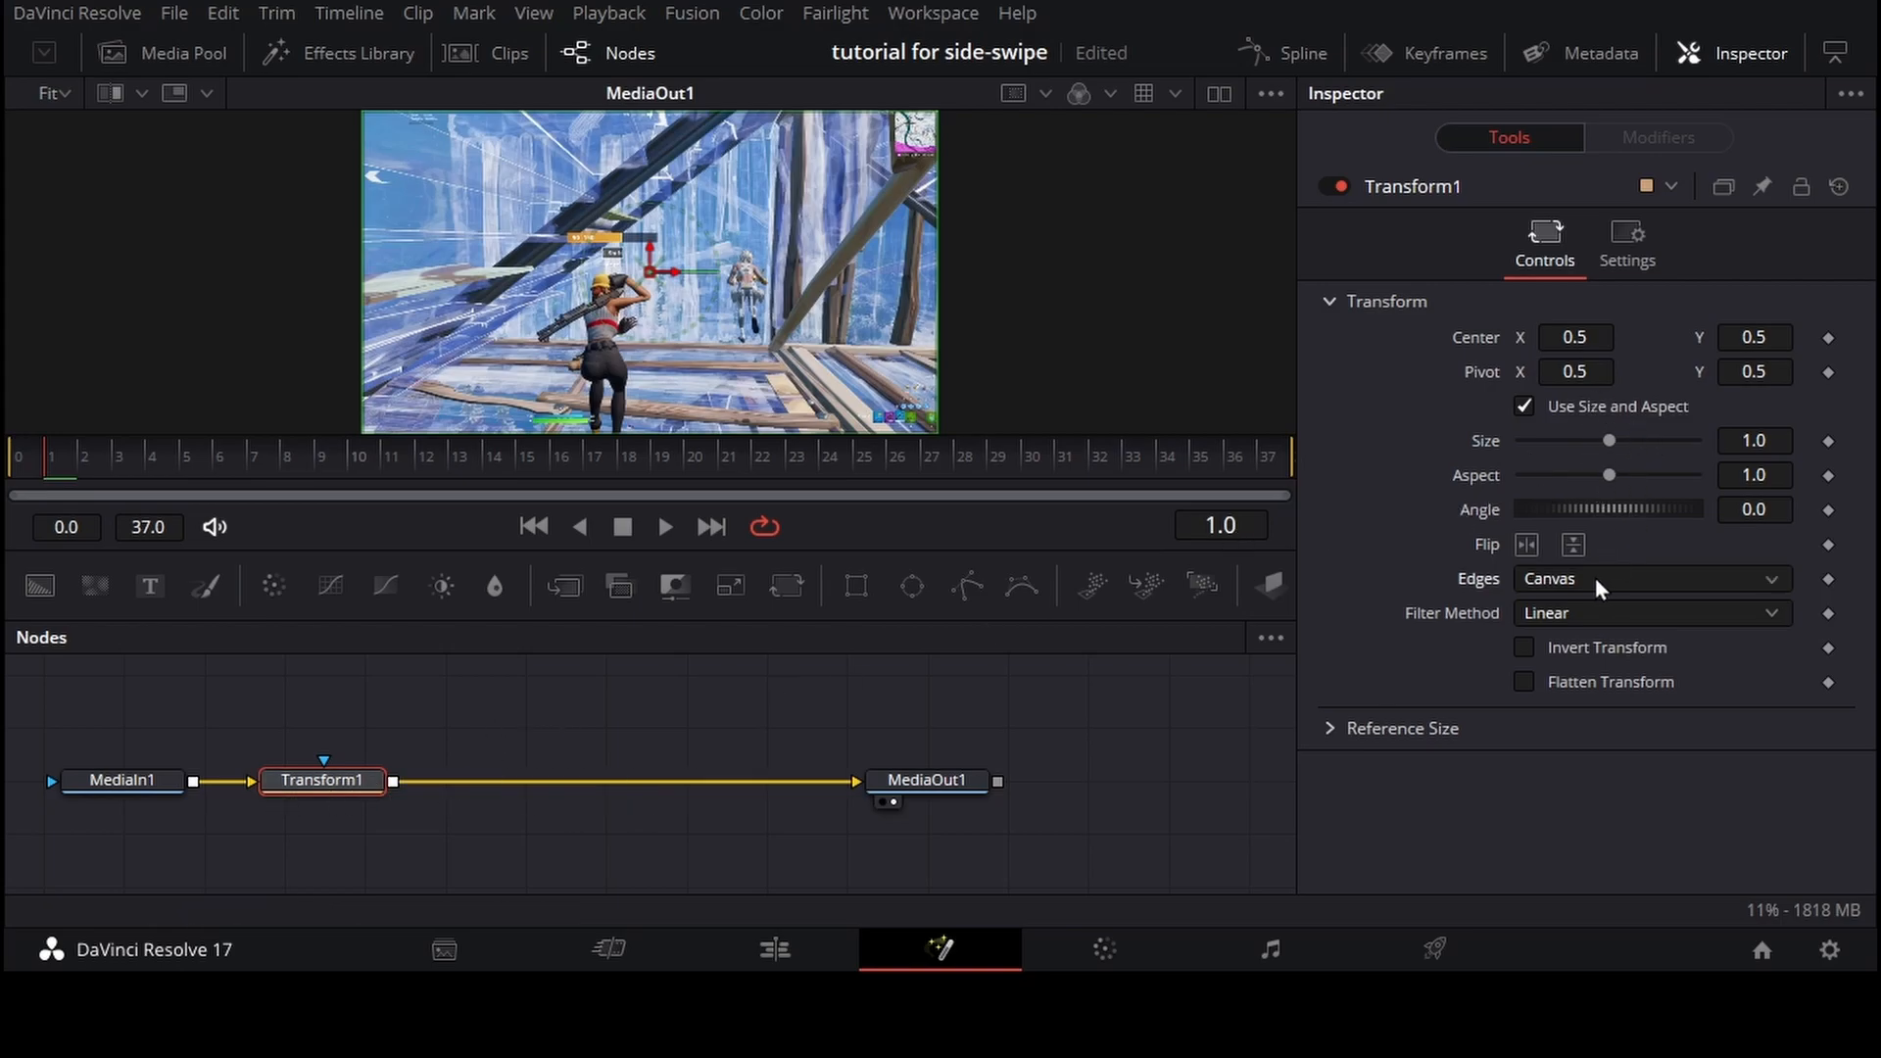
# Set the Transform node's Edges to Wrap, test shifting Center X, and restore it to 0.5
pyautogui.click(1604, 658)
pyautogui.moveTo(1594, 341); pyautogui.dragTo(194, 397)
pyautogui.doubleClick(1601, 337)
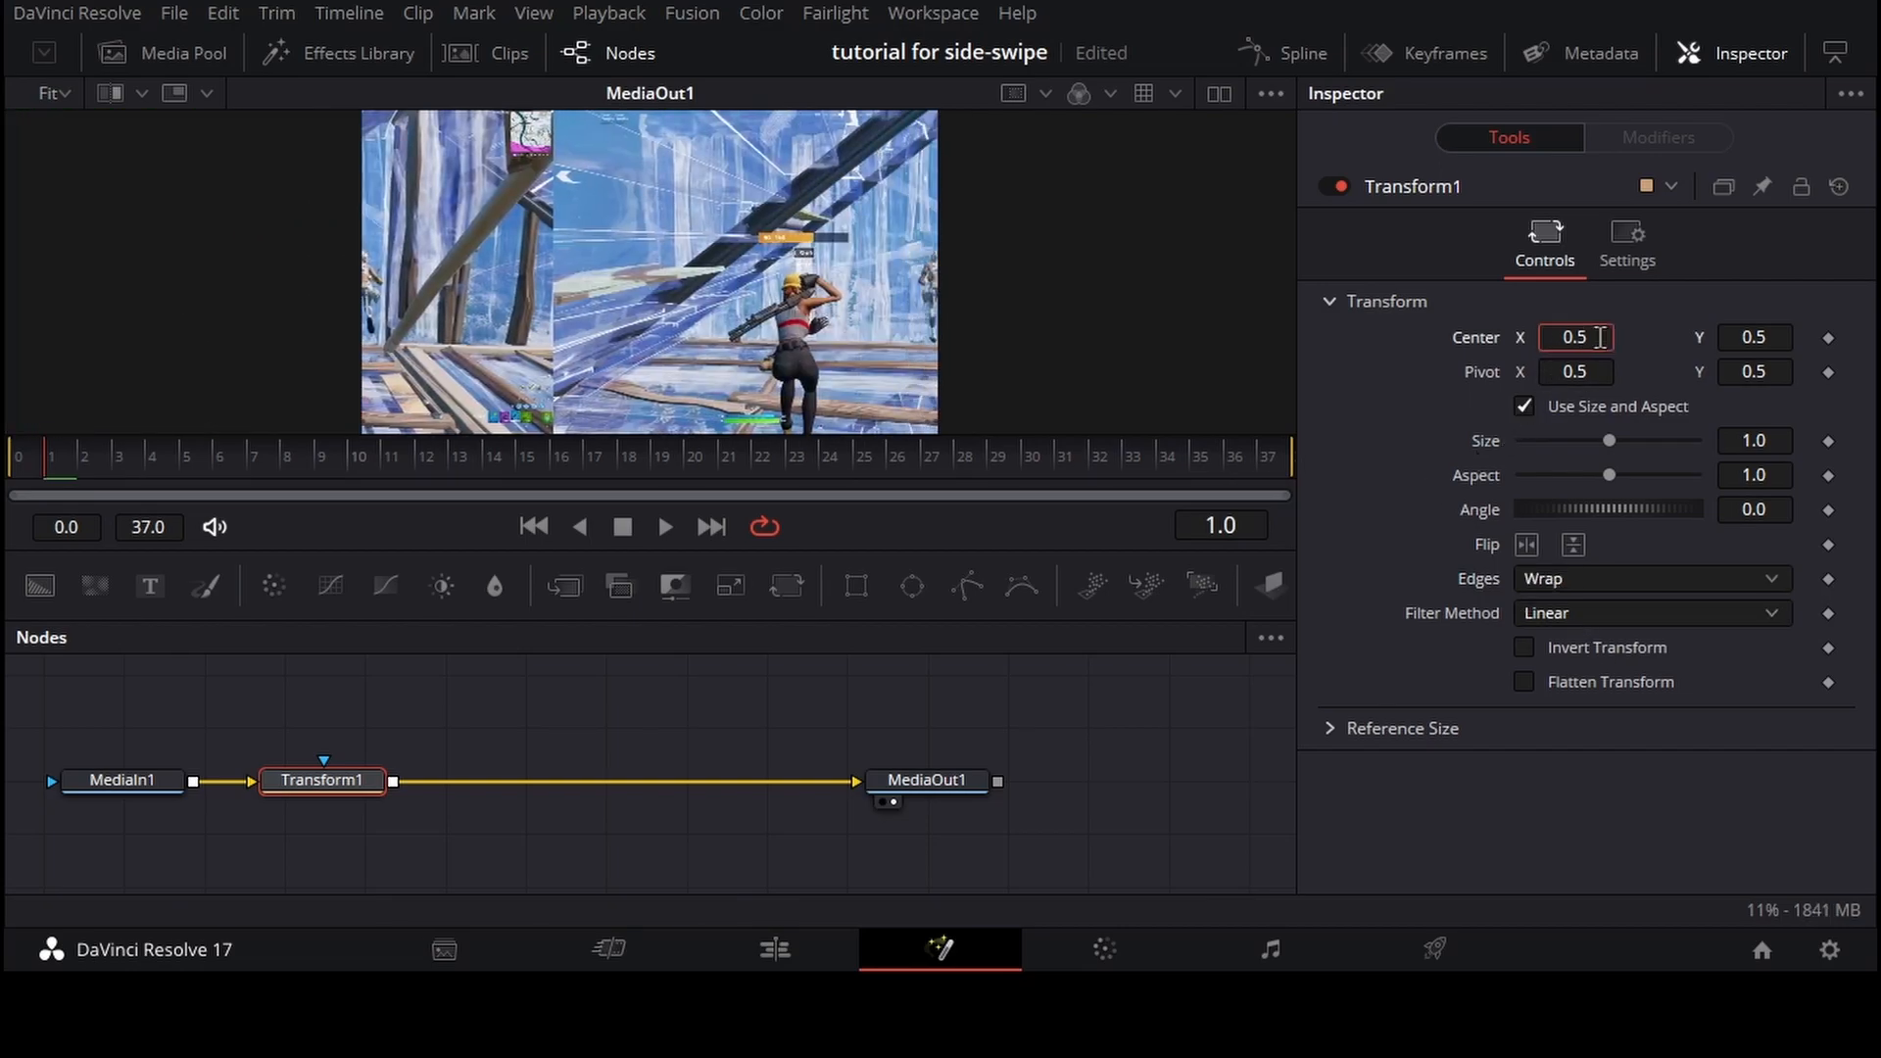
pyautogui.click(1390, 355)
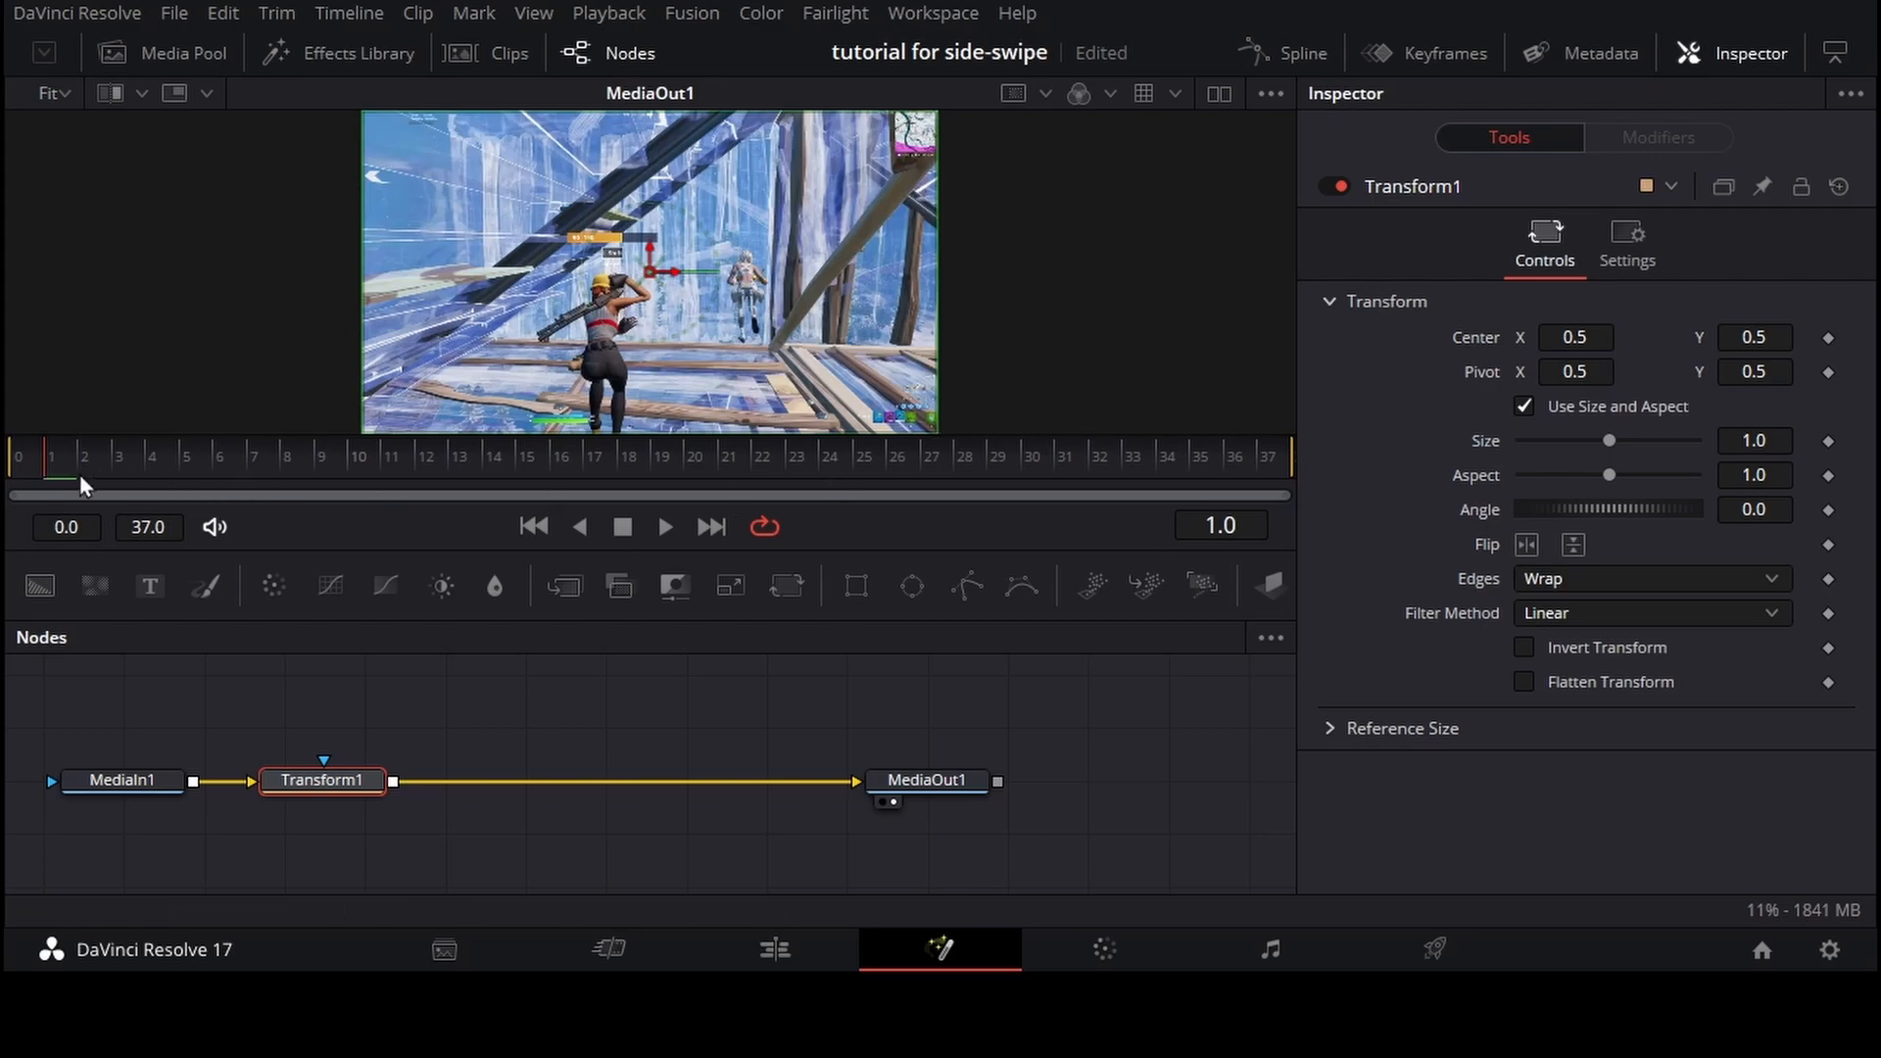
# Add Center keyframes to the Transform node at frame 0 and frame 37
pyautogui.click(20, 470)
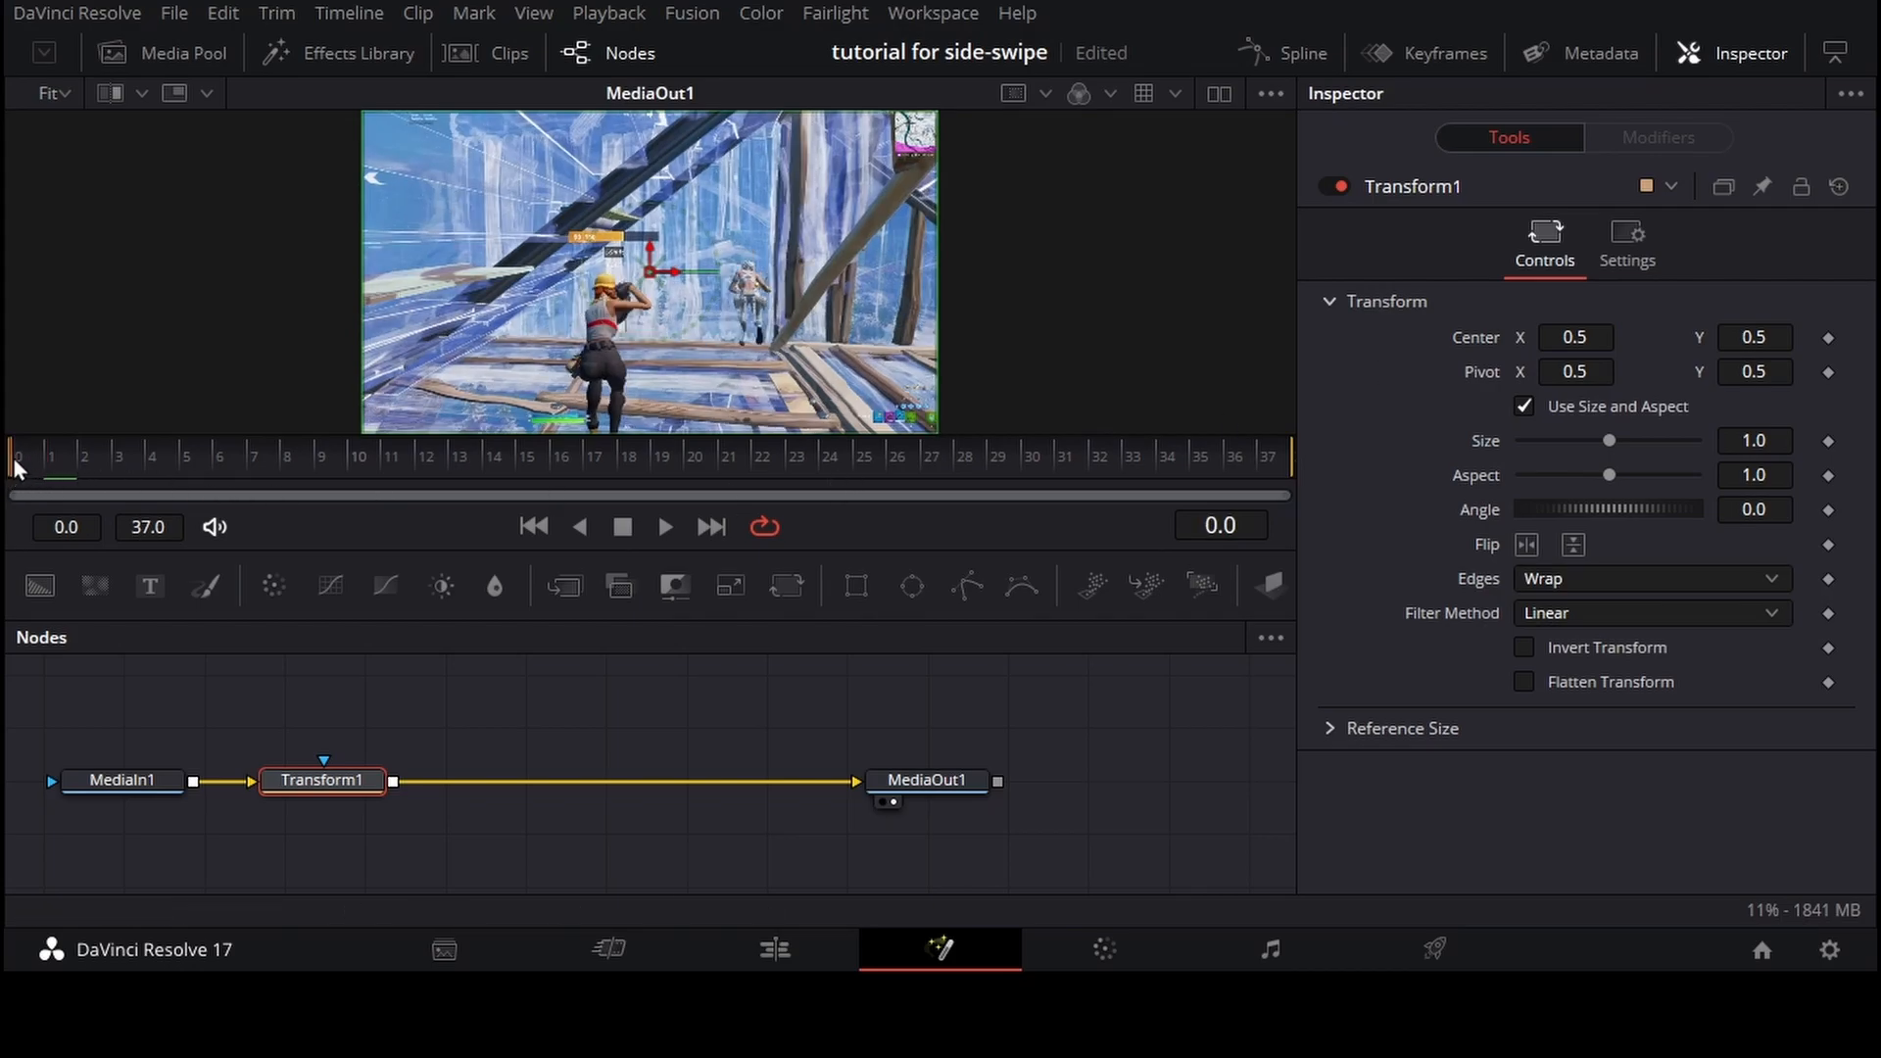
pyautogui.click(1829, 342)
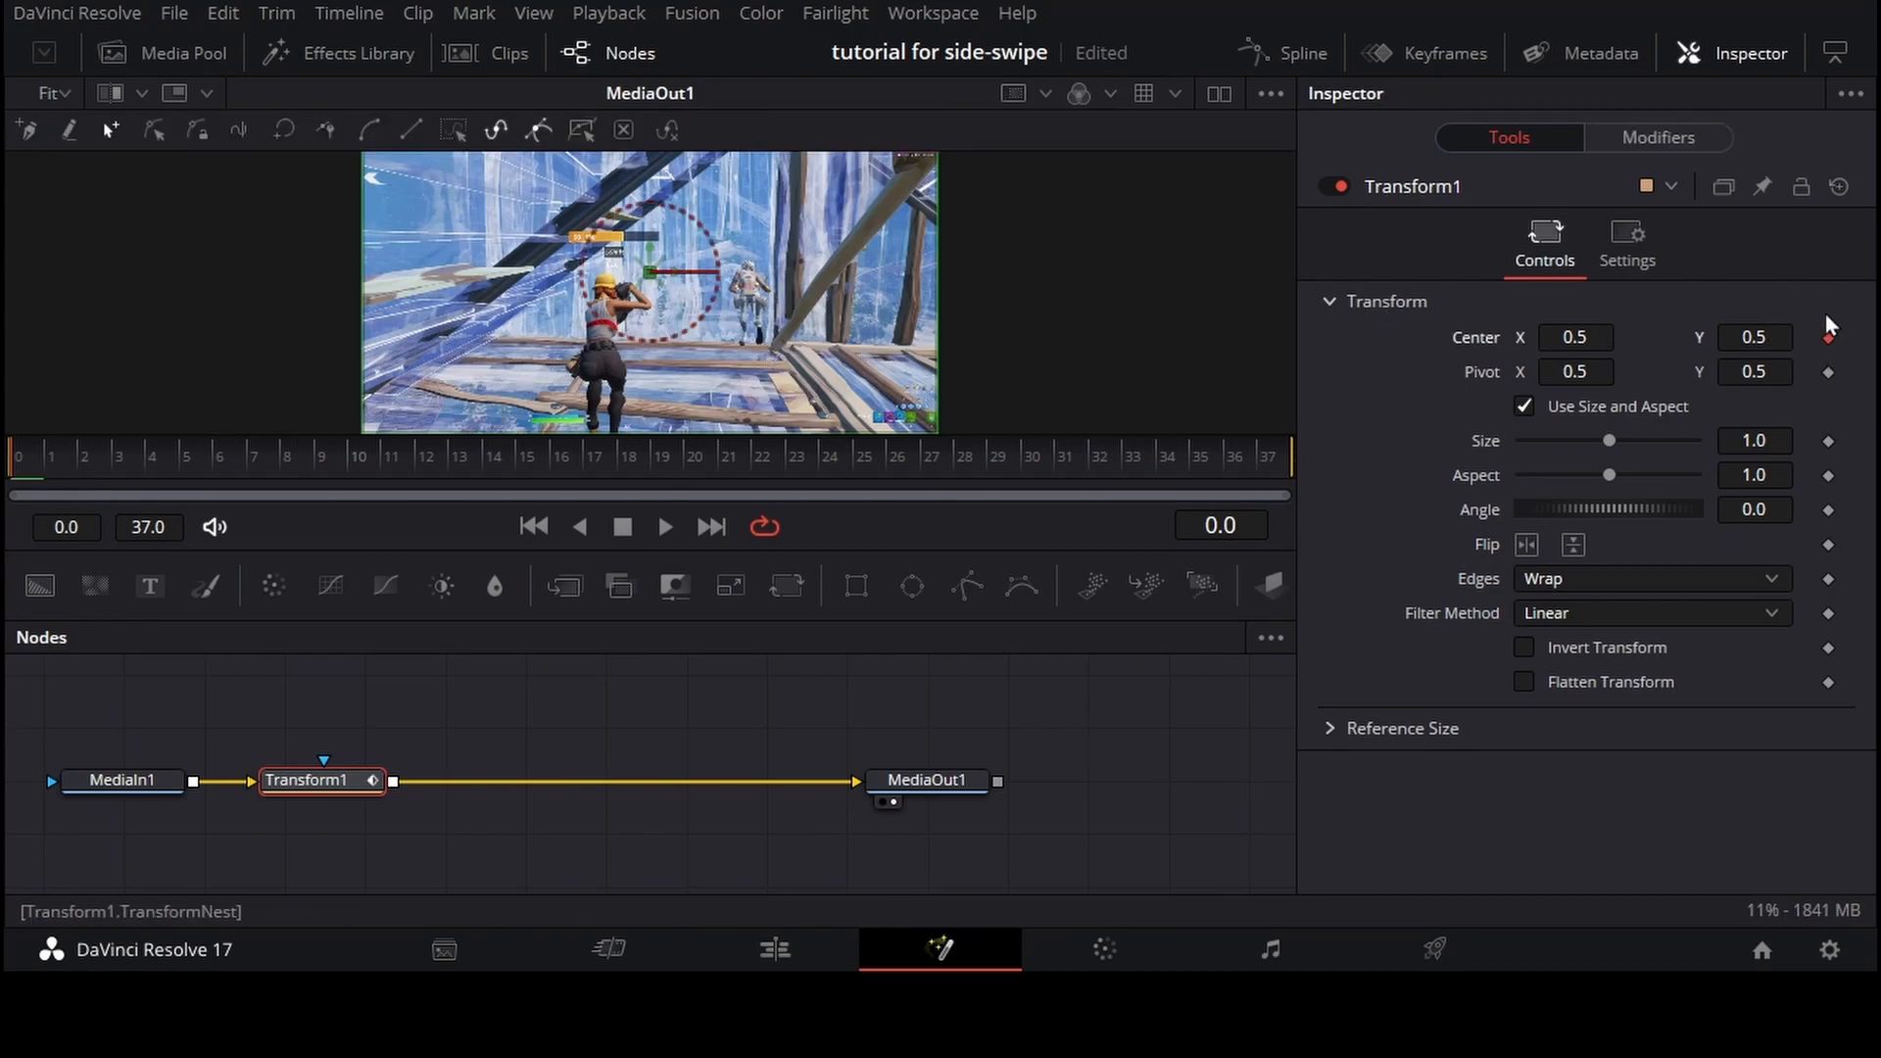
pyautogui.click(1272, 470)
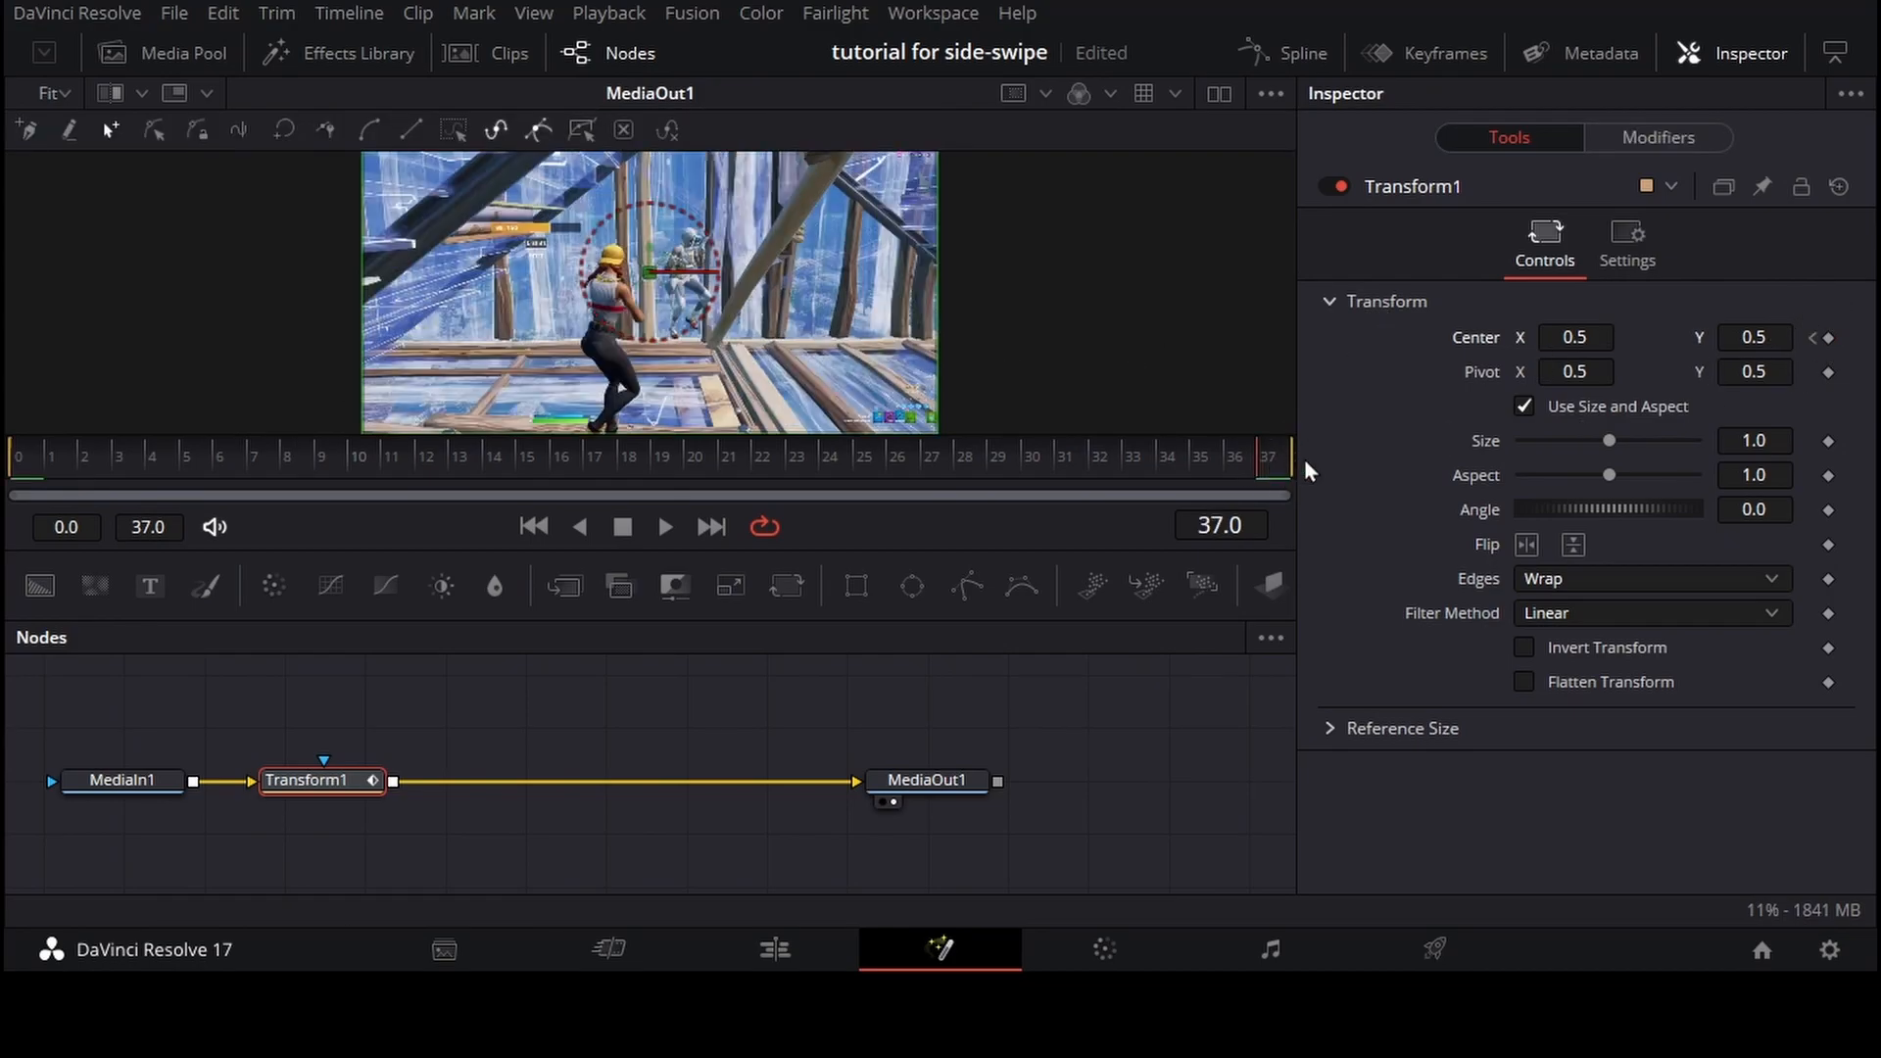
pyautogui.click(1830, 340)
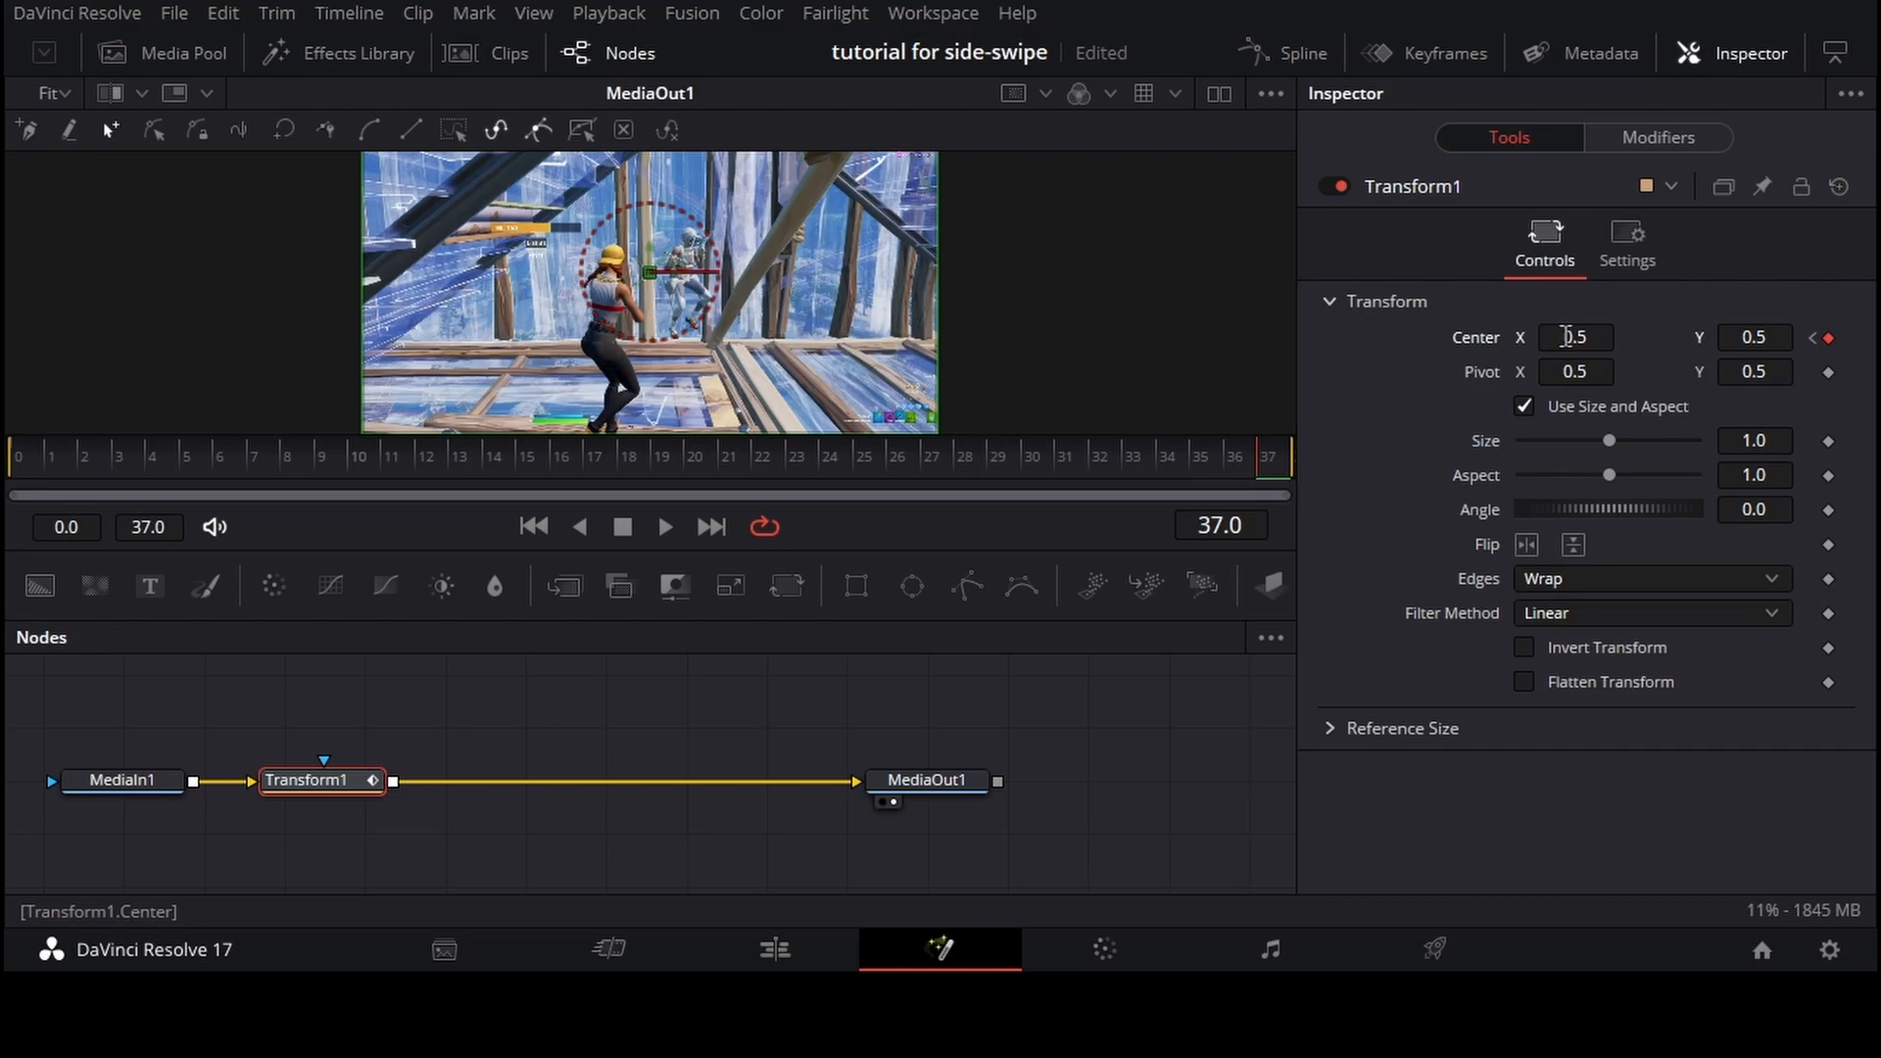
pyautogui.moveTo(1568, 338); pyautogui.dragTo(1491, 339)
pyautogui.hotkey('ctrl', 'z')
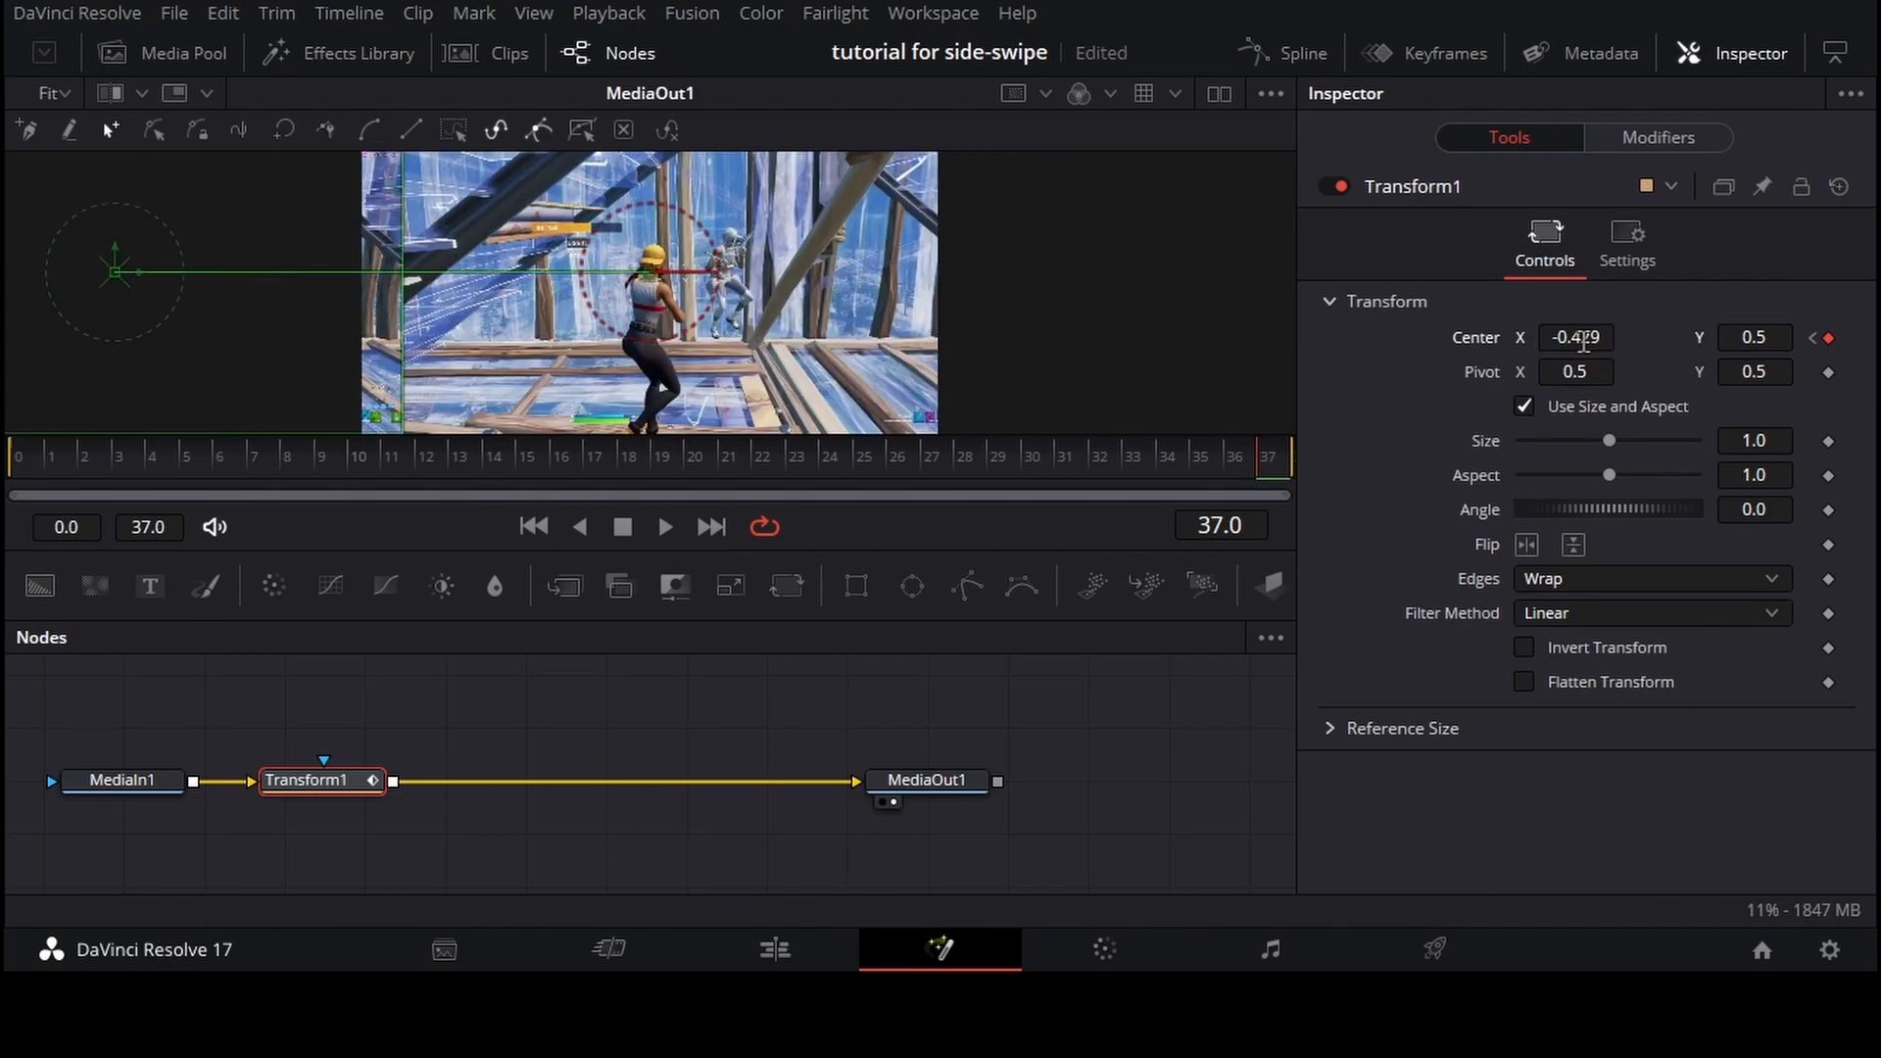
pyautogui.hotkey('ctrl', 'z')
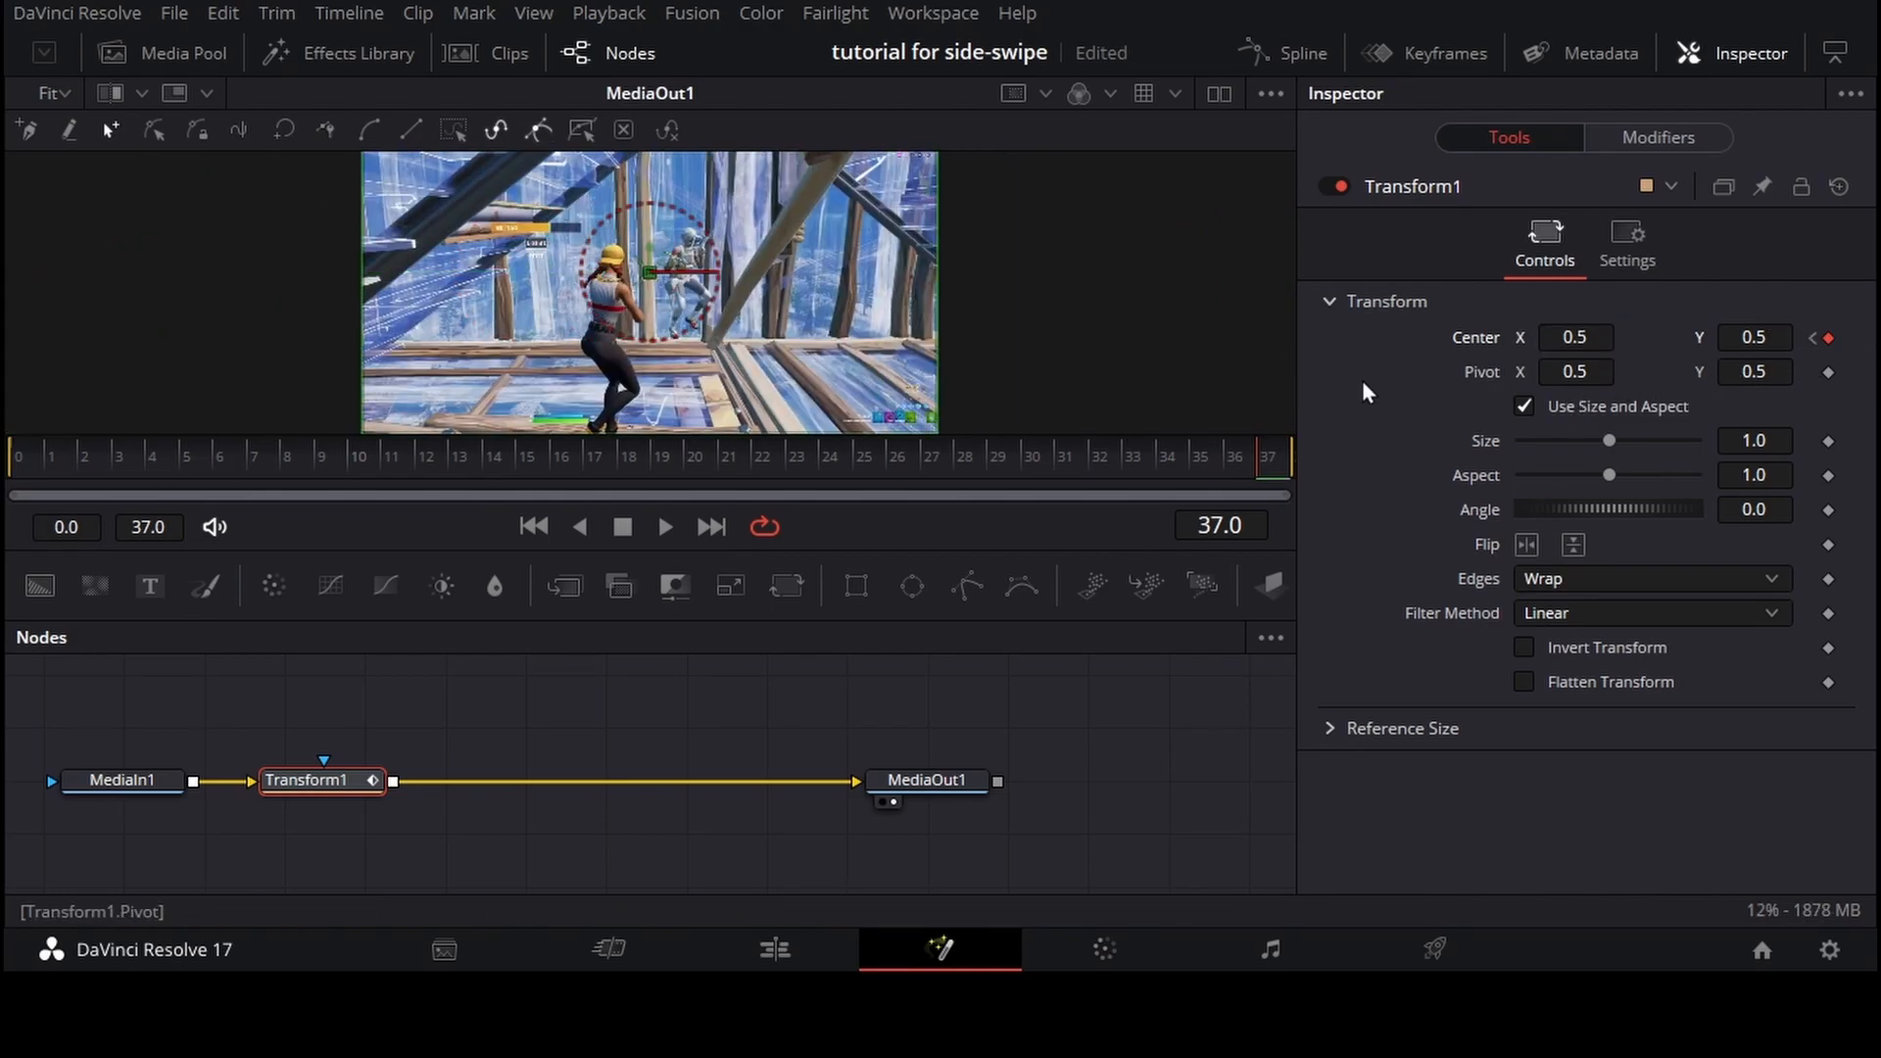
# Set the Transform node's Center X to 8.5 at frame 37
pyautogui.moveTo(1561, 336)
pyautogui.mouseDown()
pyautogui.moveTo(1879, 336)
pyautogui.moveTo(1561, 336)
pyautogui.mouseUp()
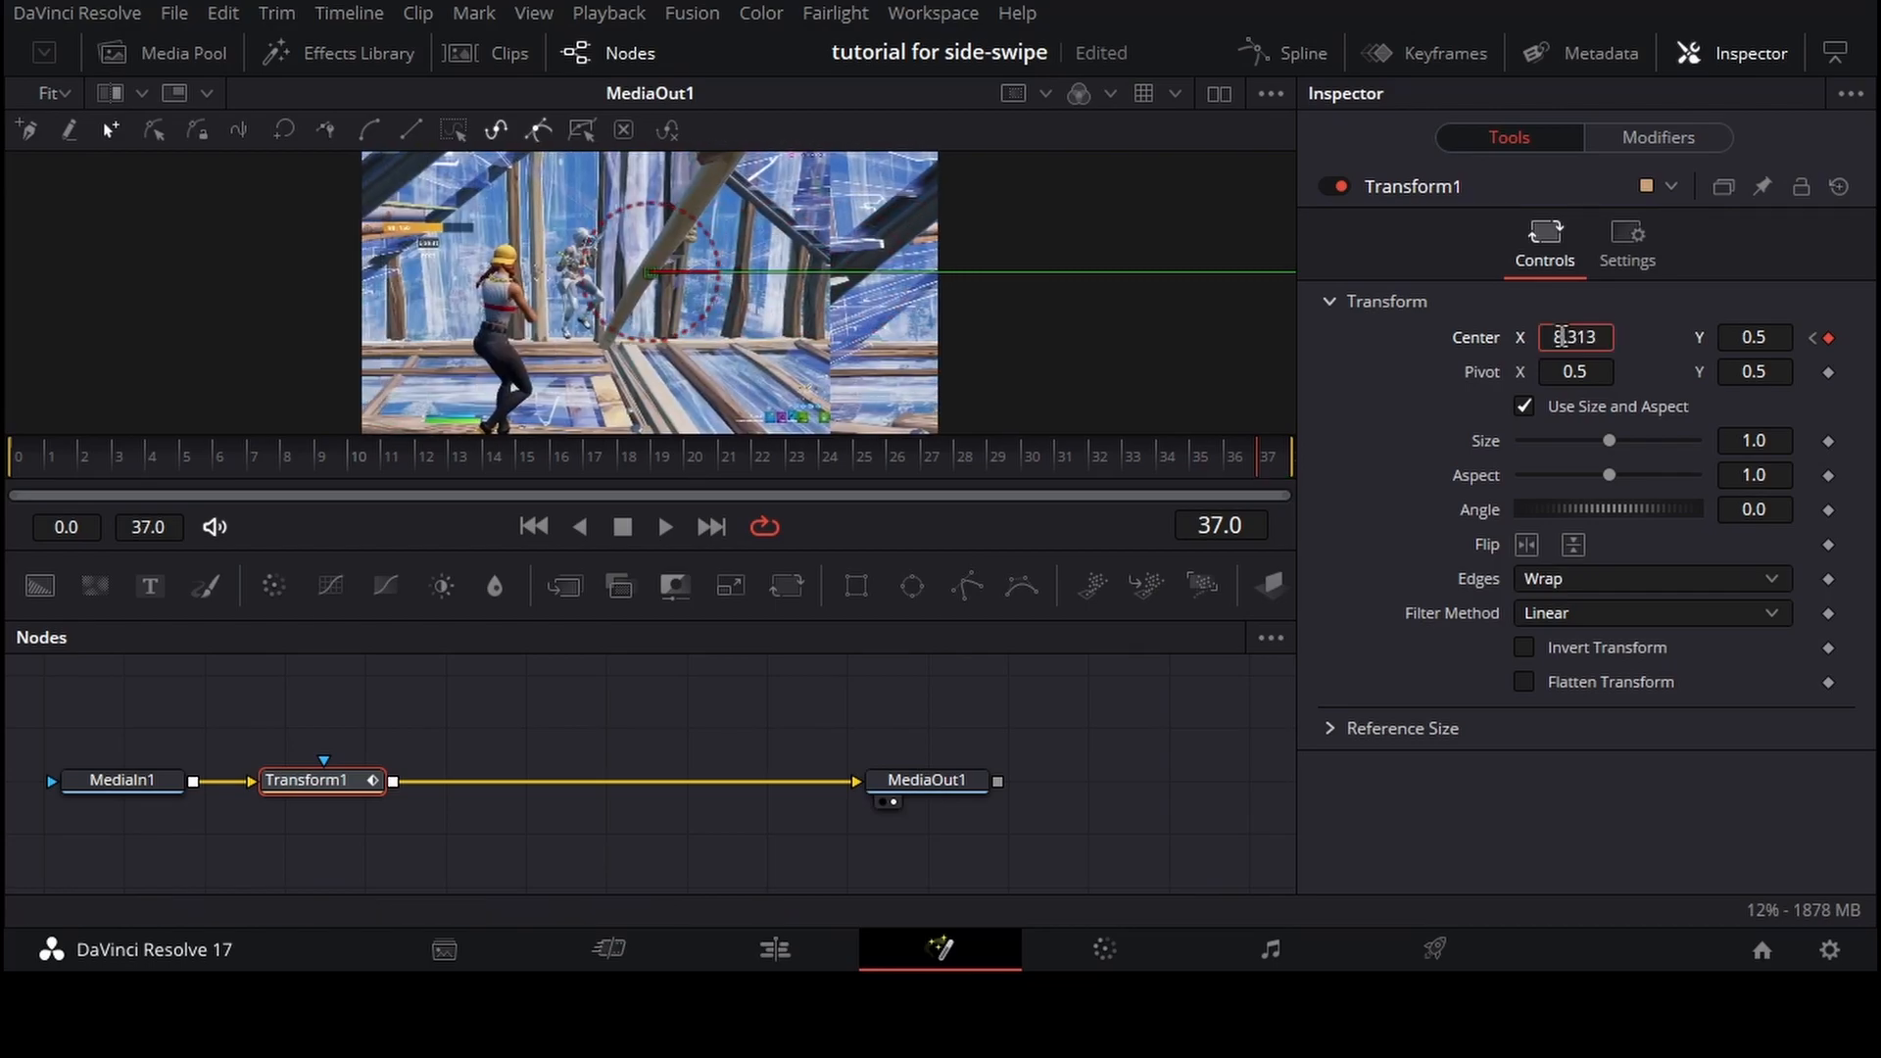
pyautogui.press('BackSpace')
pyautogui.press('BackSpace')
pyautogui.press('BackSpace')
pyautogui.write('5')
pyautogui.press('Return')
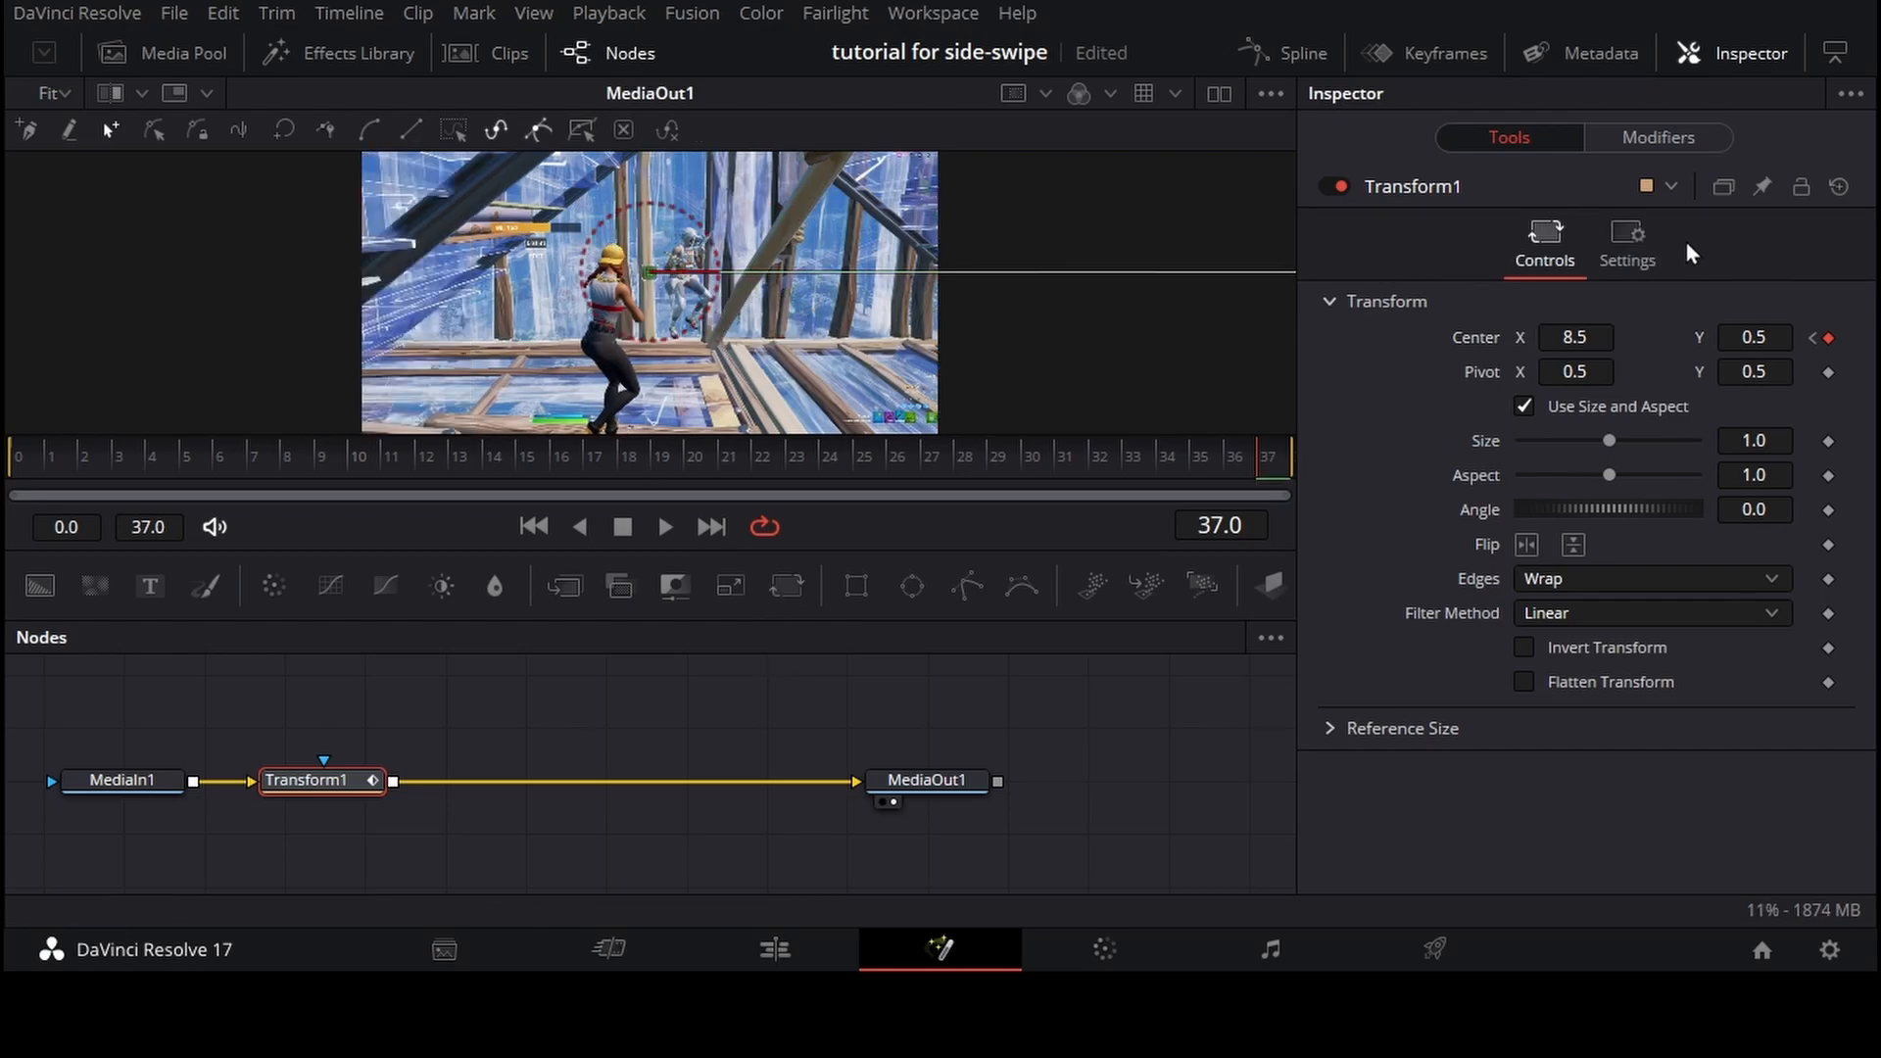
# Enable Motion Blur on the Transform node with Quality 4 and a Shutter Angle of 45.4
pyautogui.click(1628, 246)
pyautogui.click(1524, 593)
pyautogui.moveTo(1550, 630)
pyautogui.mouseDown()
pyautogui.moveTo(1855, 719)
pyautogui.moveTo(1544, 665)
pyautogui.mouseUp()
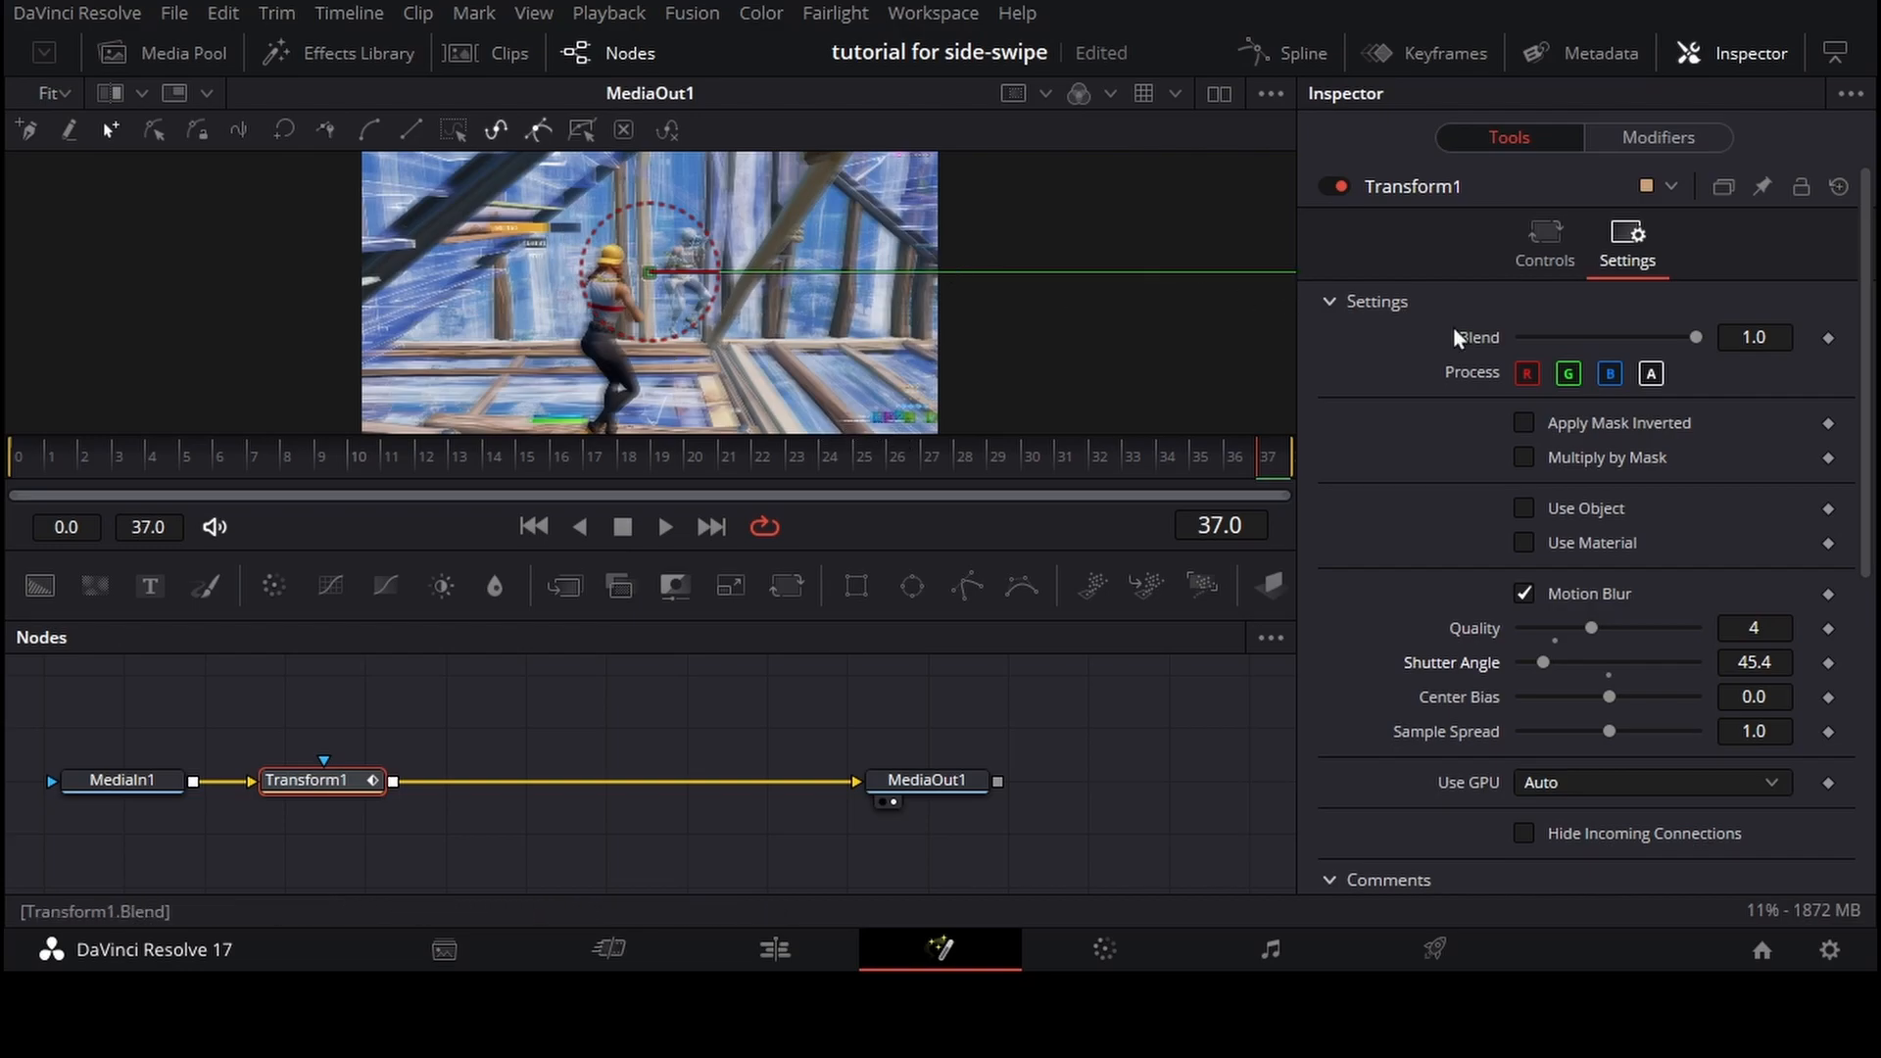
# Smooth both keyframes of the Transform's Center displacement curve in the Spline editor, then close the editor
pyautogui.click(1288, 53)
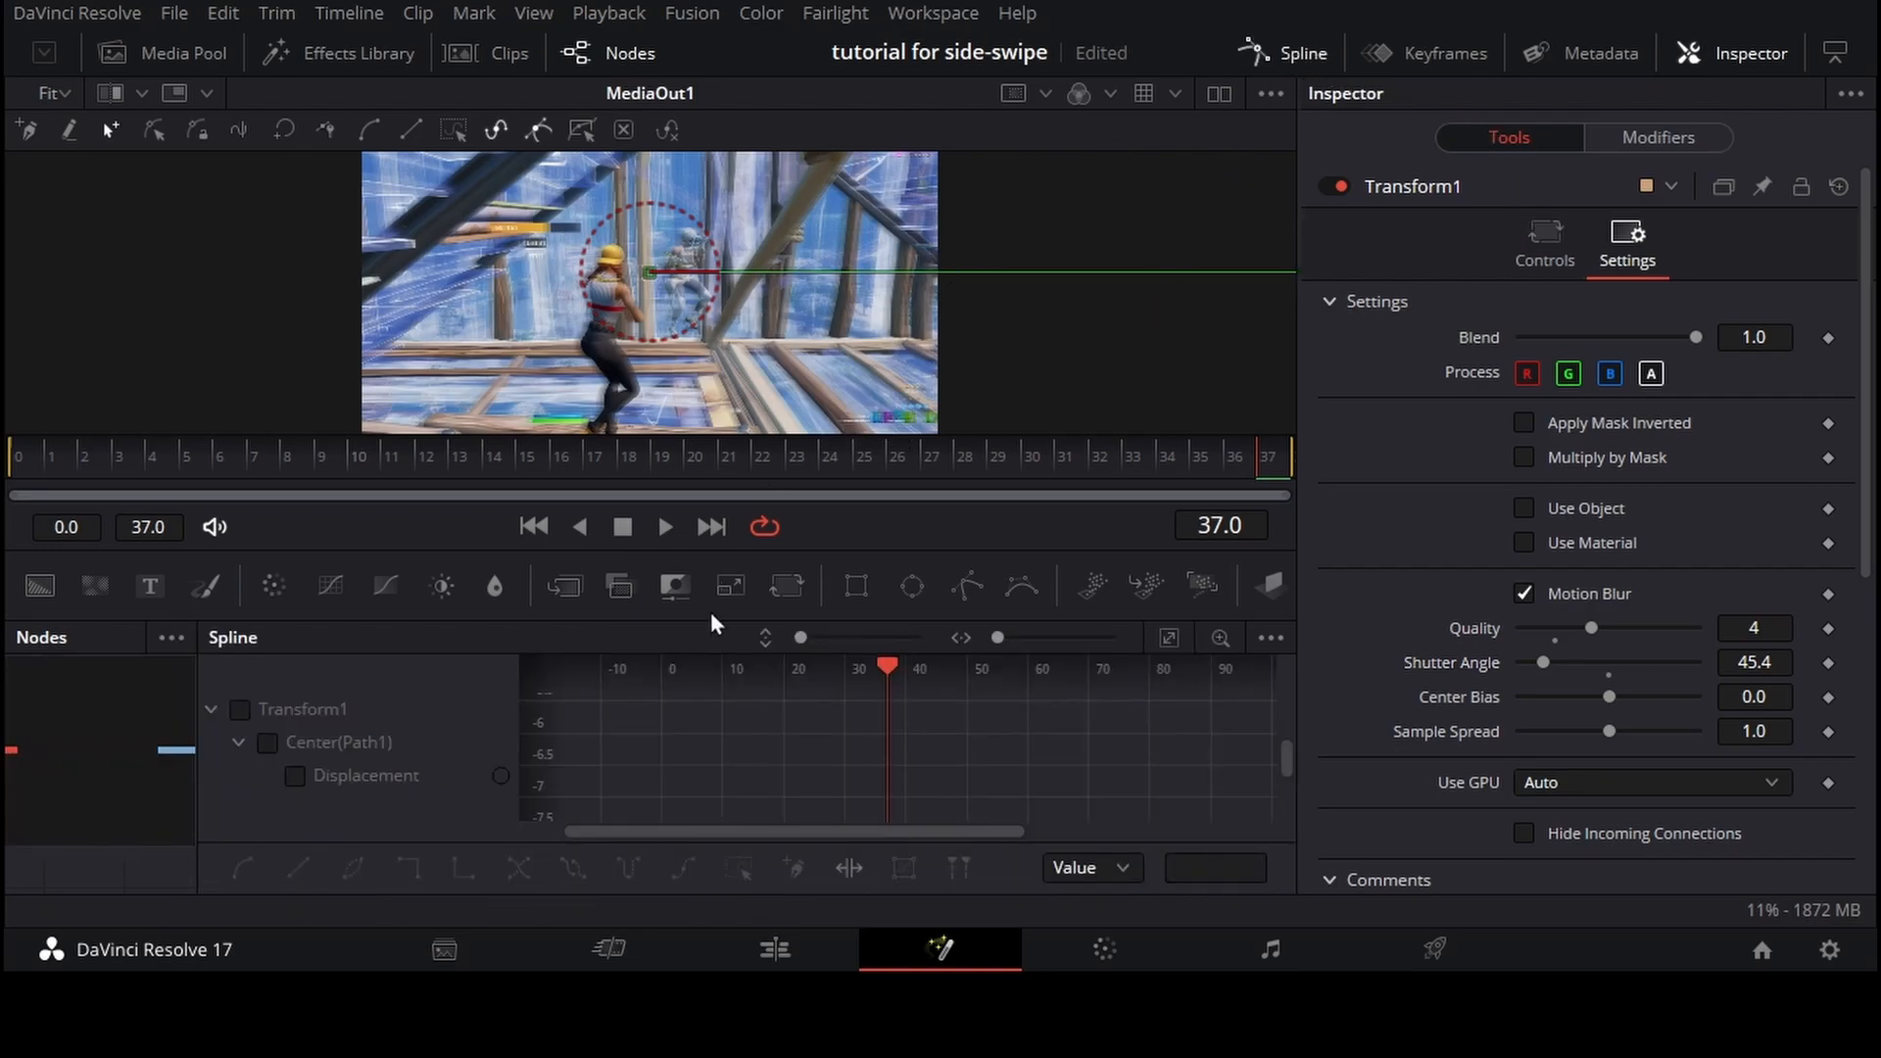
pyautogui.moveTo(672, 621); pyautogui.dragTo(718, 500)
pyautogui.click(239, 588)
pyautogui.moveTo(611, 585); pyautogui.dragTo(957, 825)
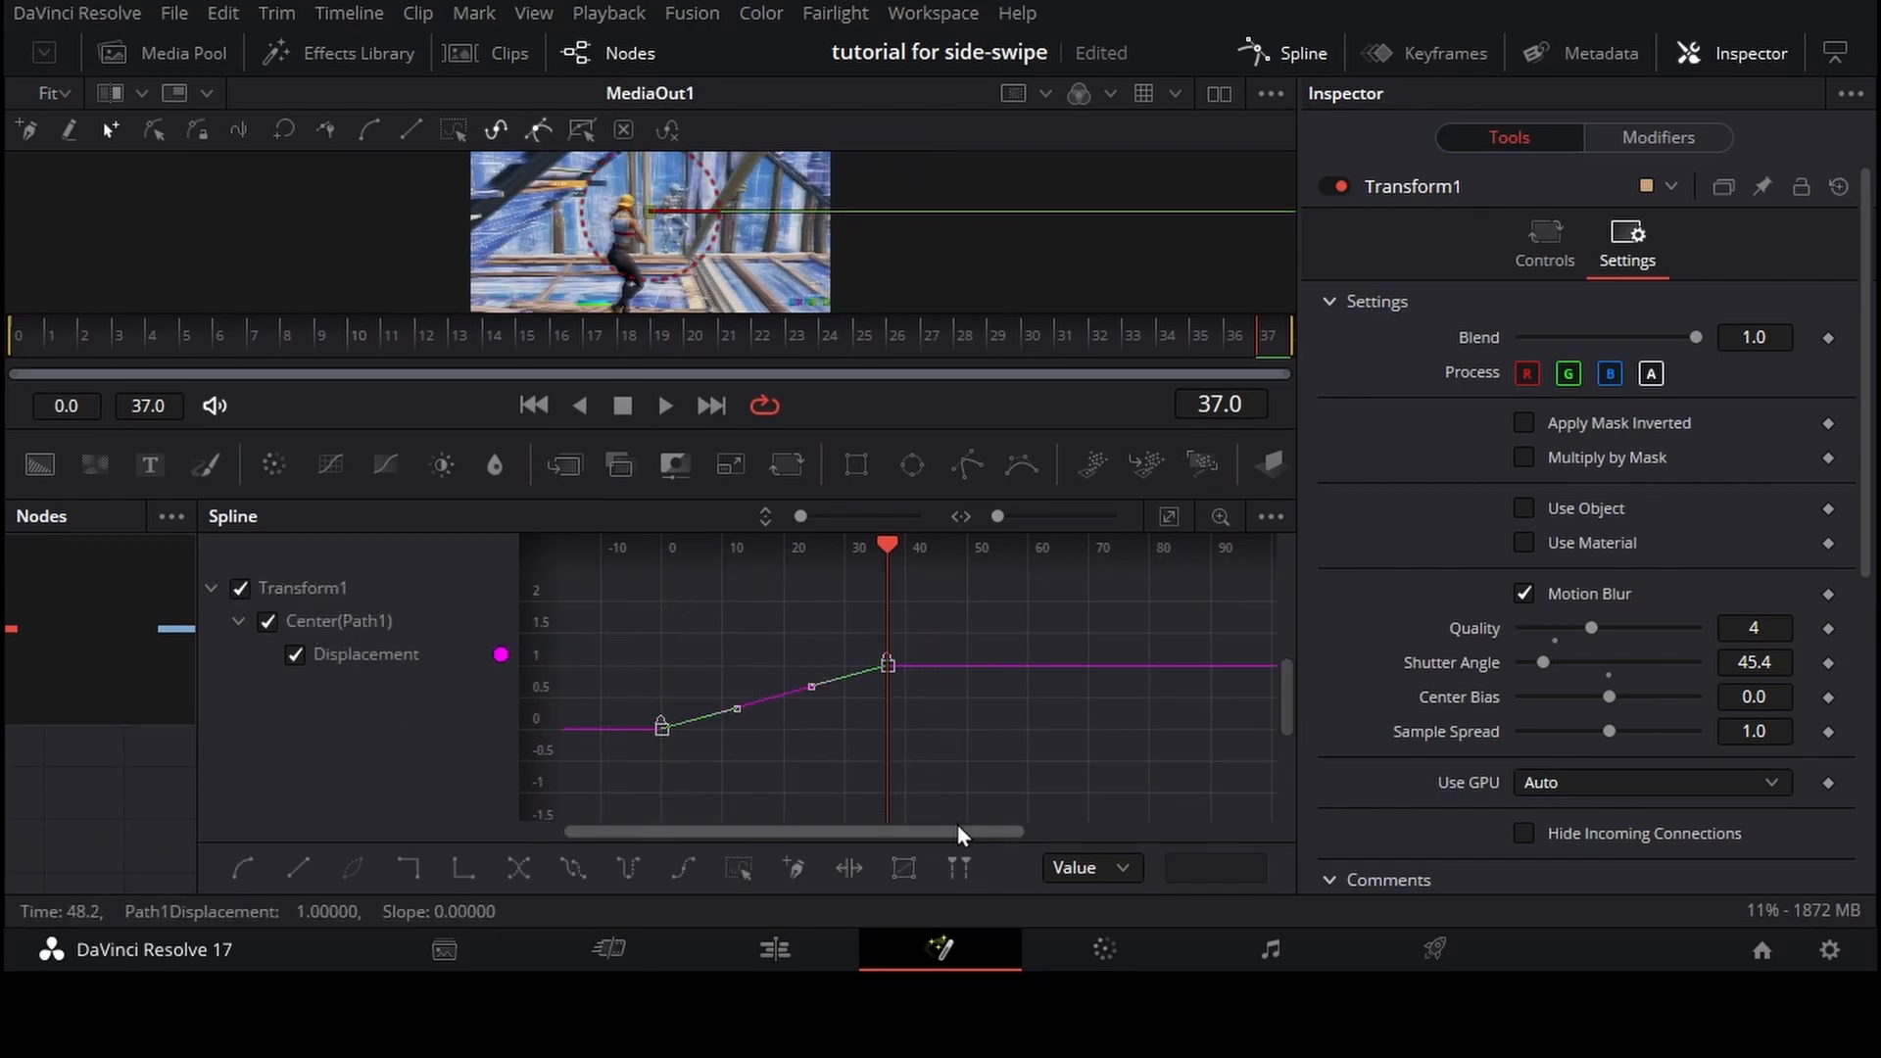
pyautogui.press('s')
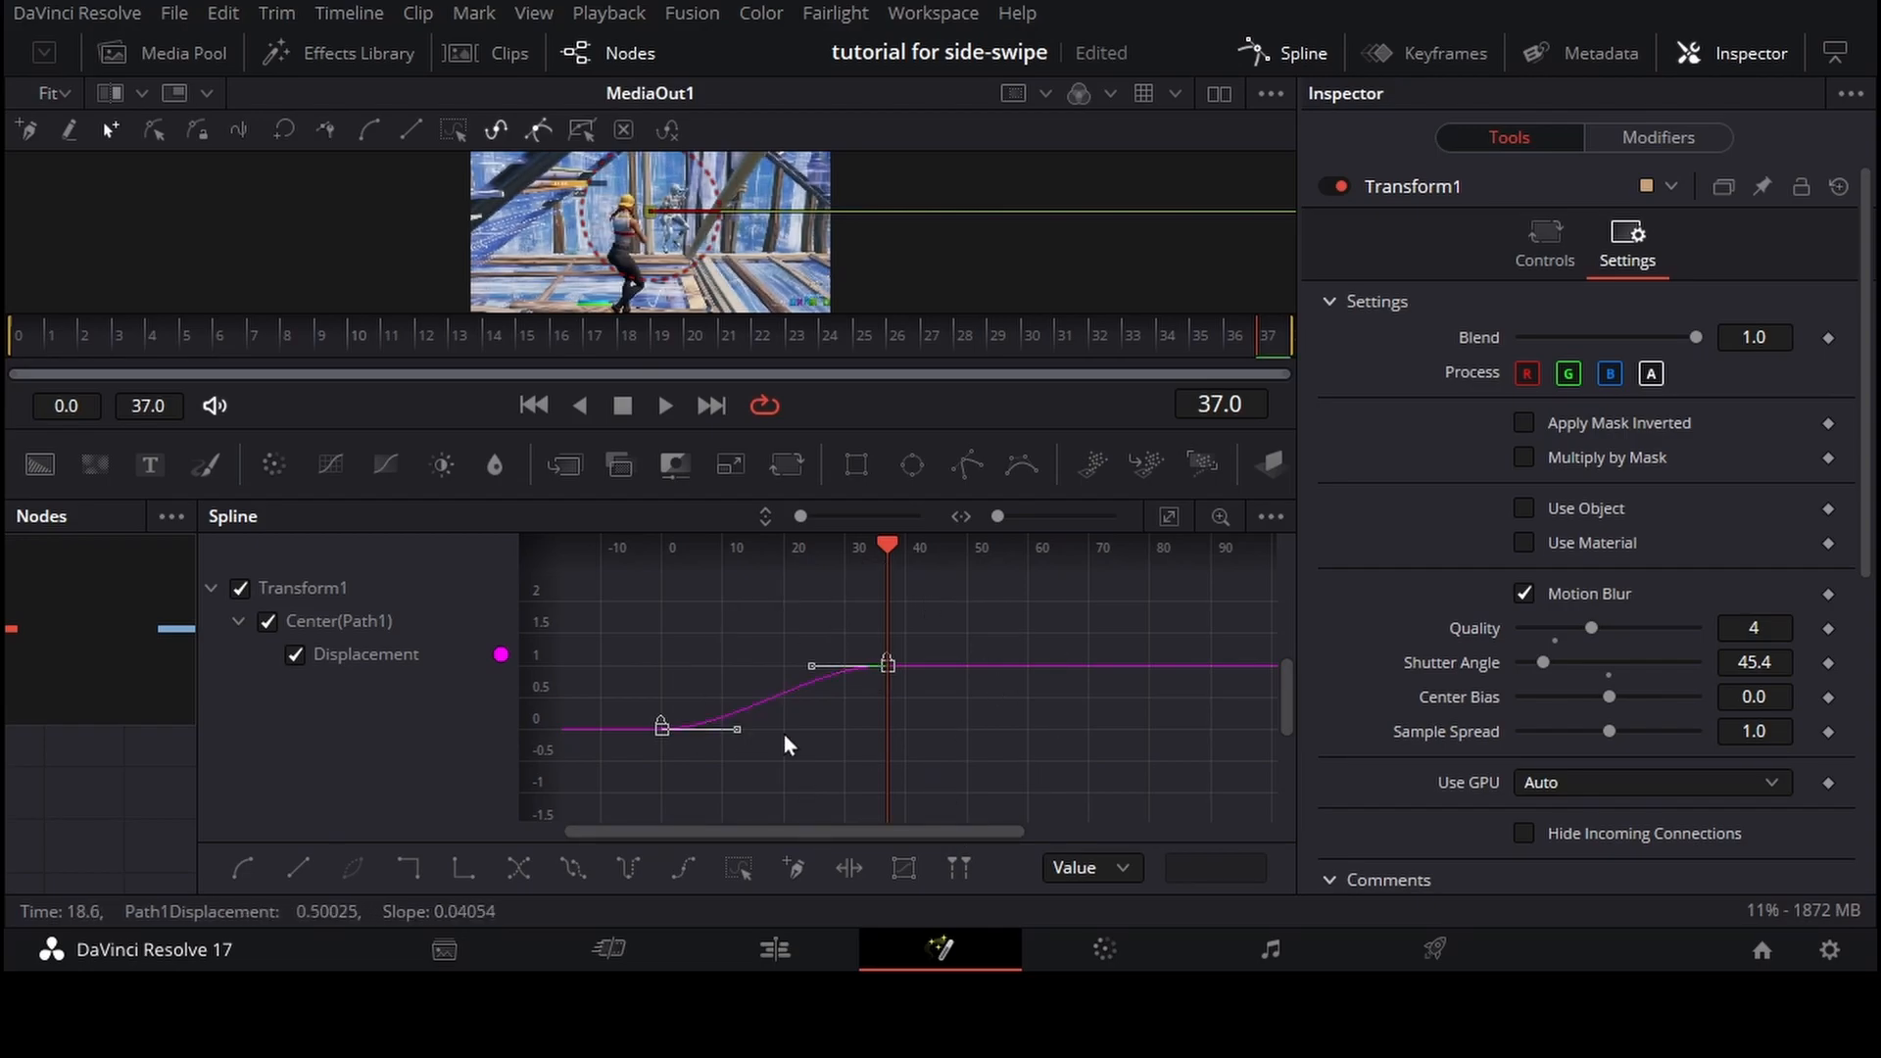
pyautogui.click(1283, 53)
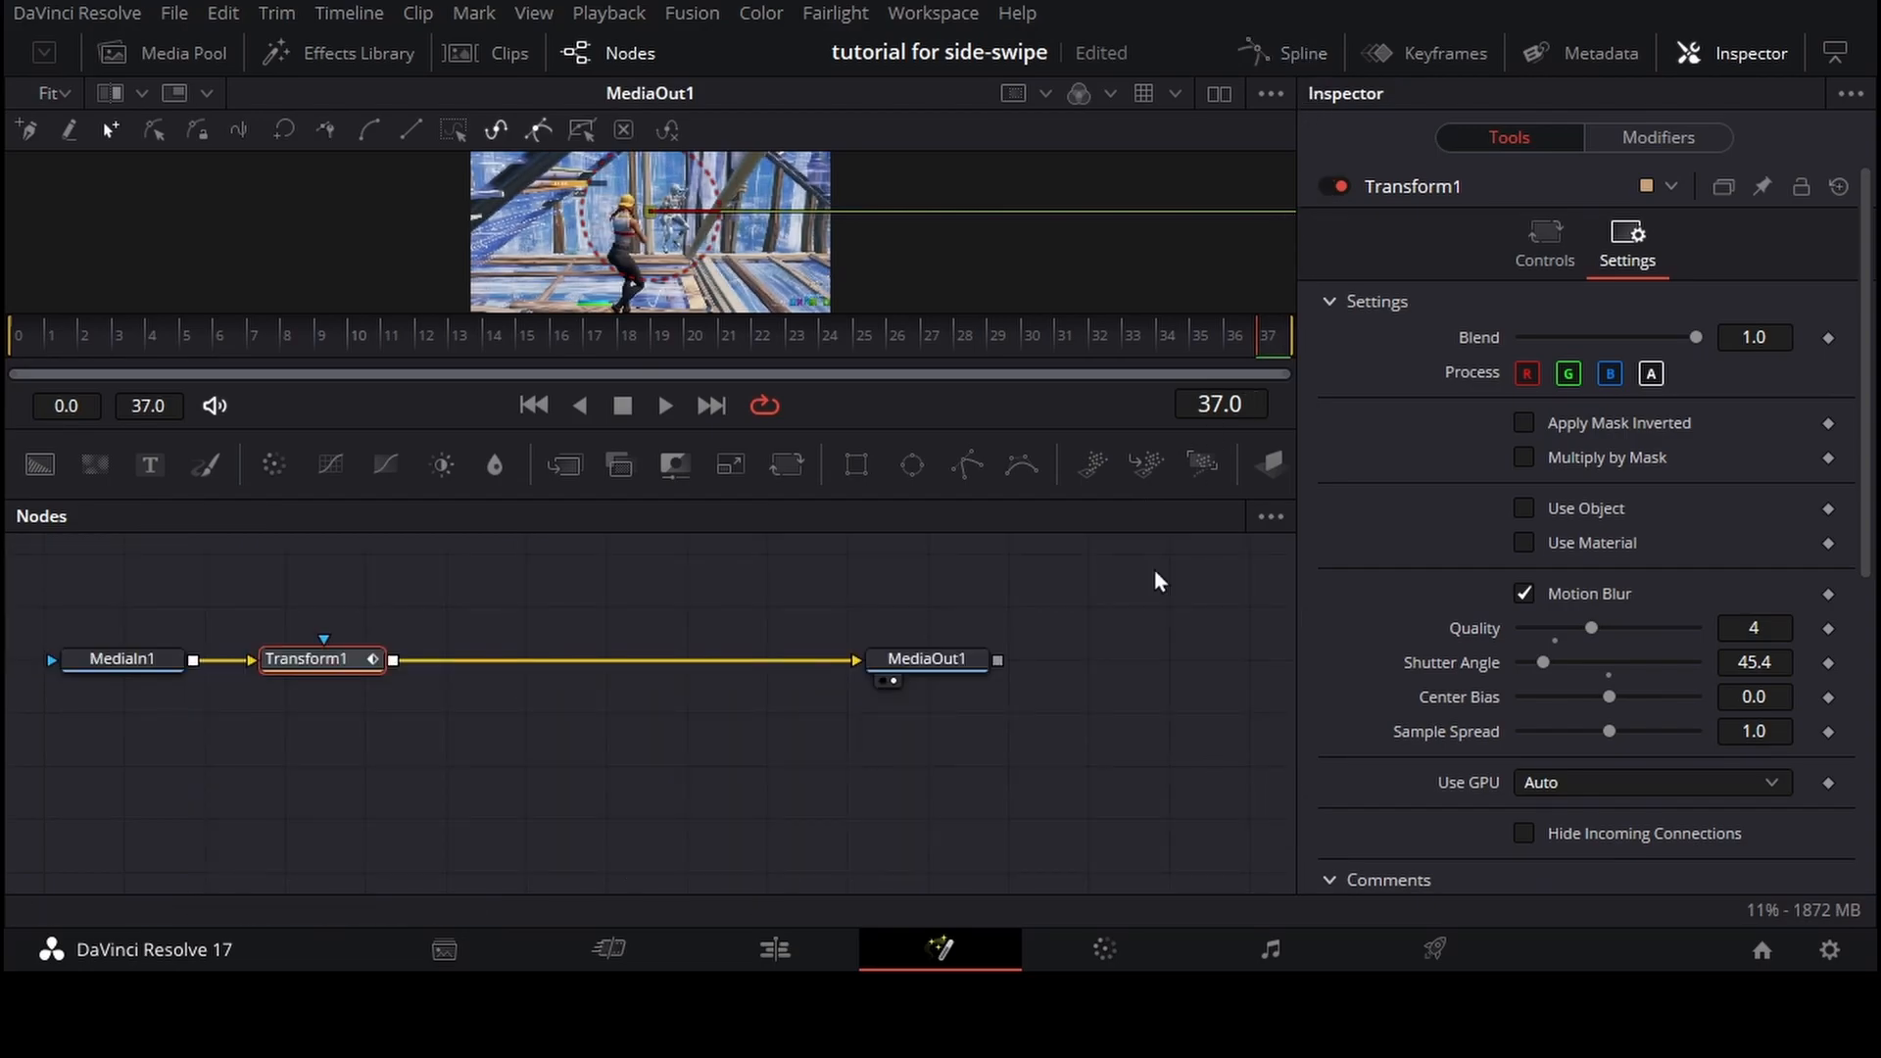
# Return to the Edit page and place the playhead at the start of the compound clip, 01:00:03:27
pyautogui.click(823, 937)
pyautogui.moveTo(1379, 674); pyautogui.dragTo(1349, 695)
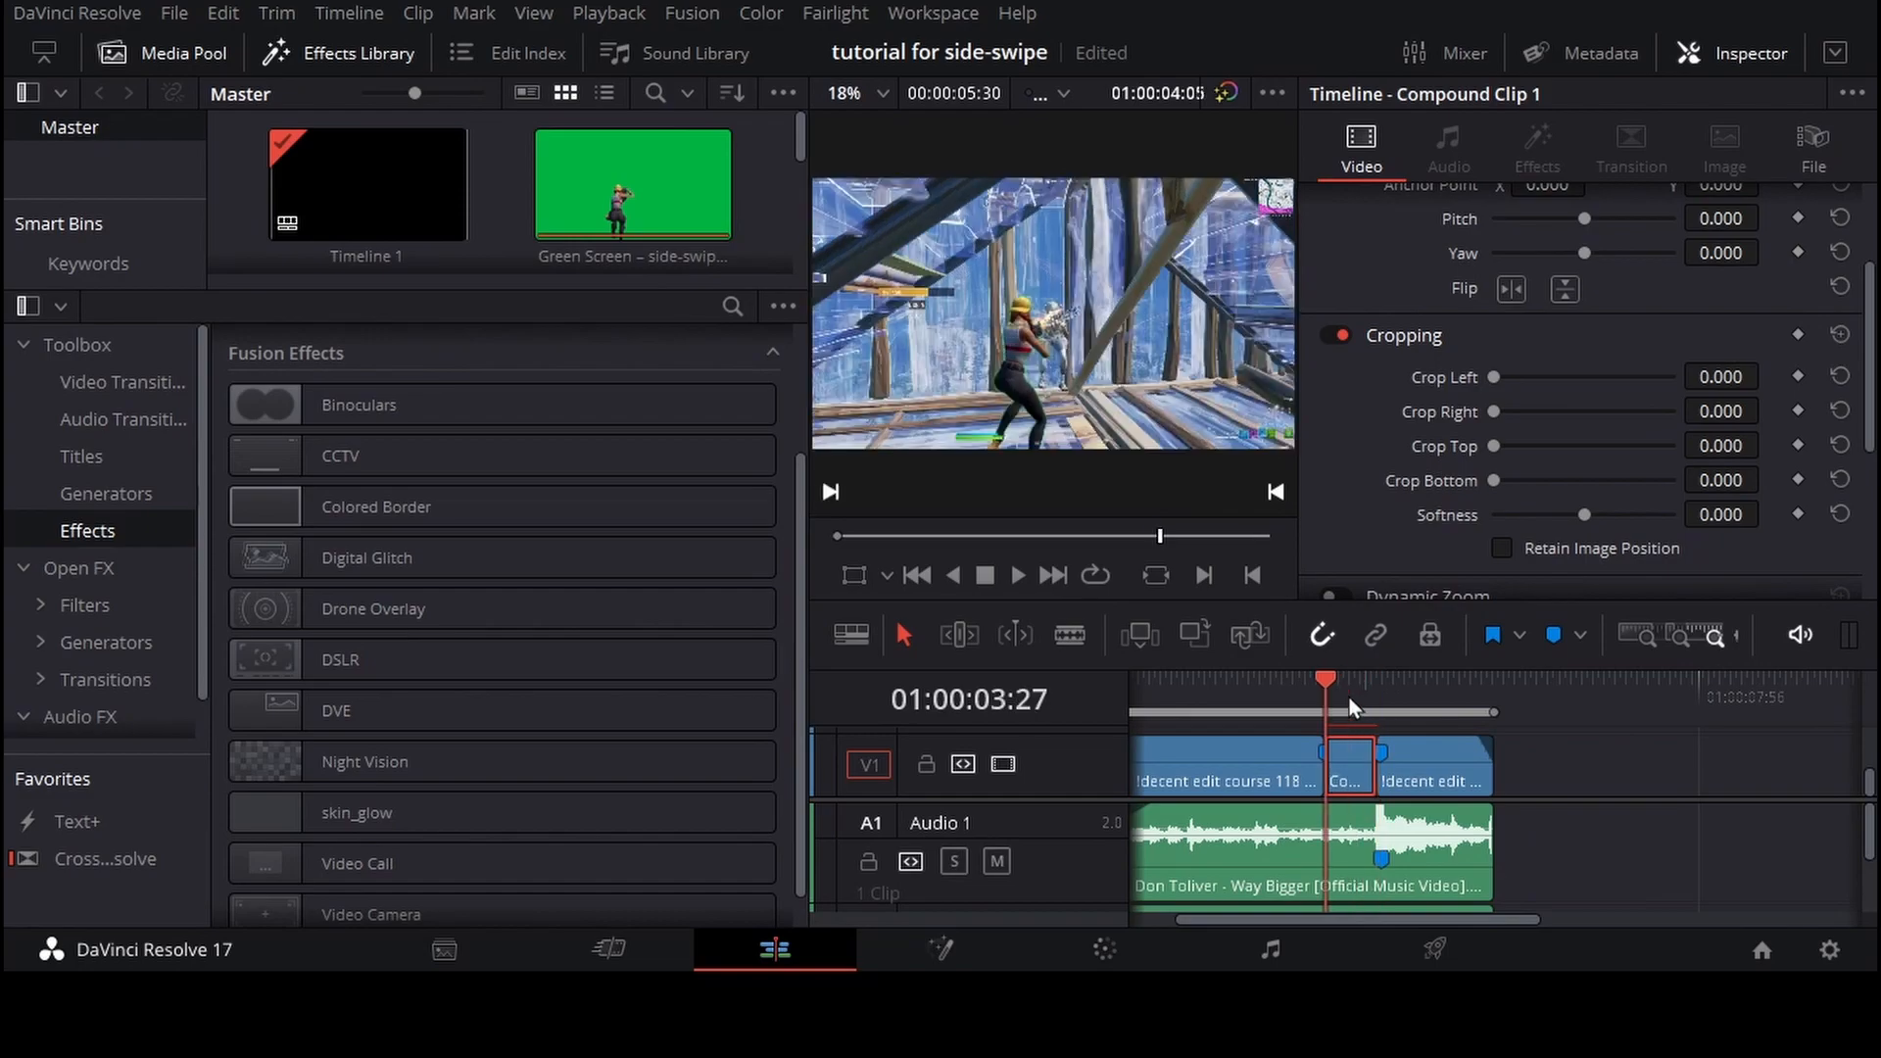
# Preview the swipe mid-transition at 01:00:03:46, then crop the compound clip's top by 104 and its bottom by a similar amount for letterbox bars
pyautogui.click(1352, 698)
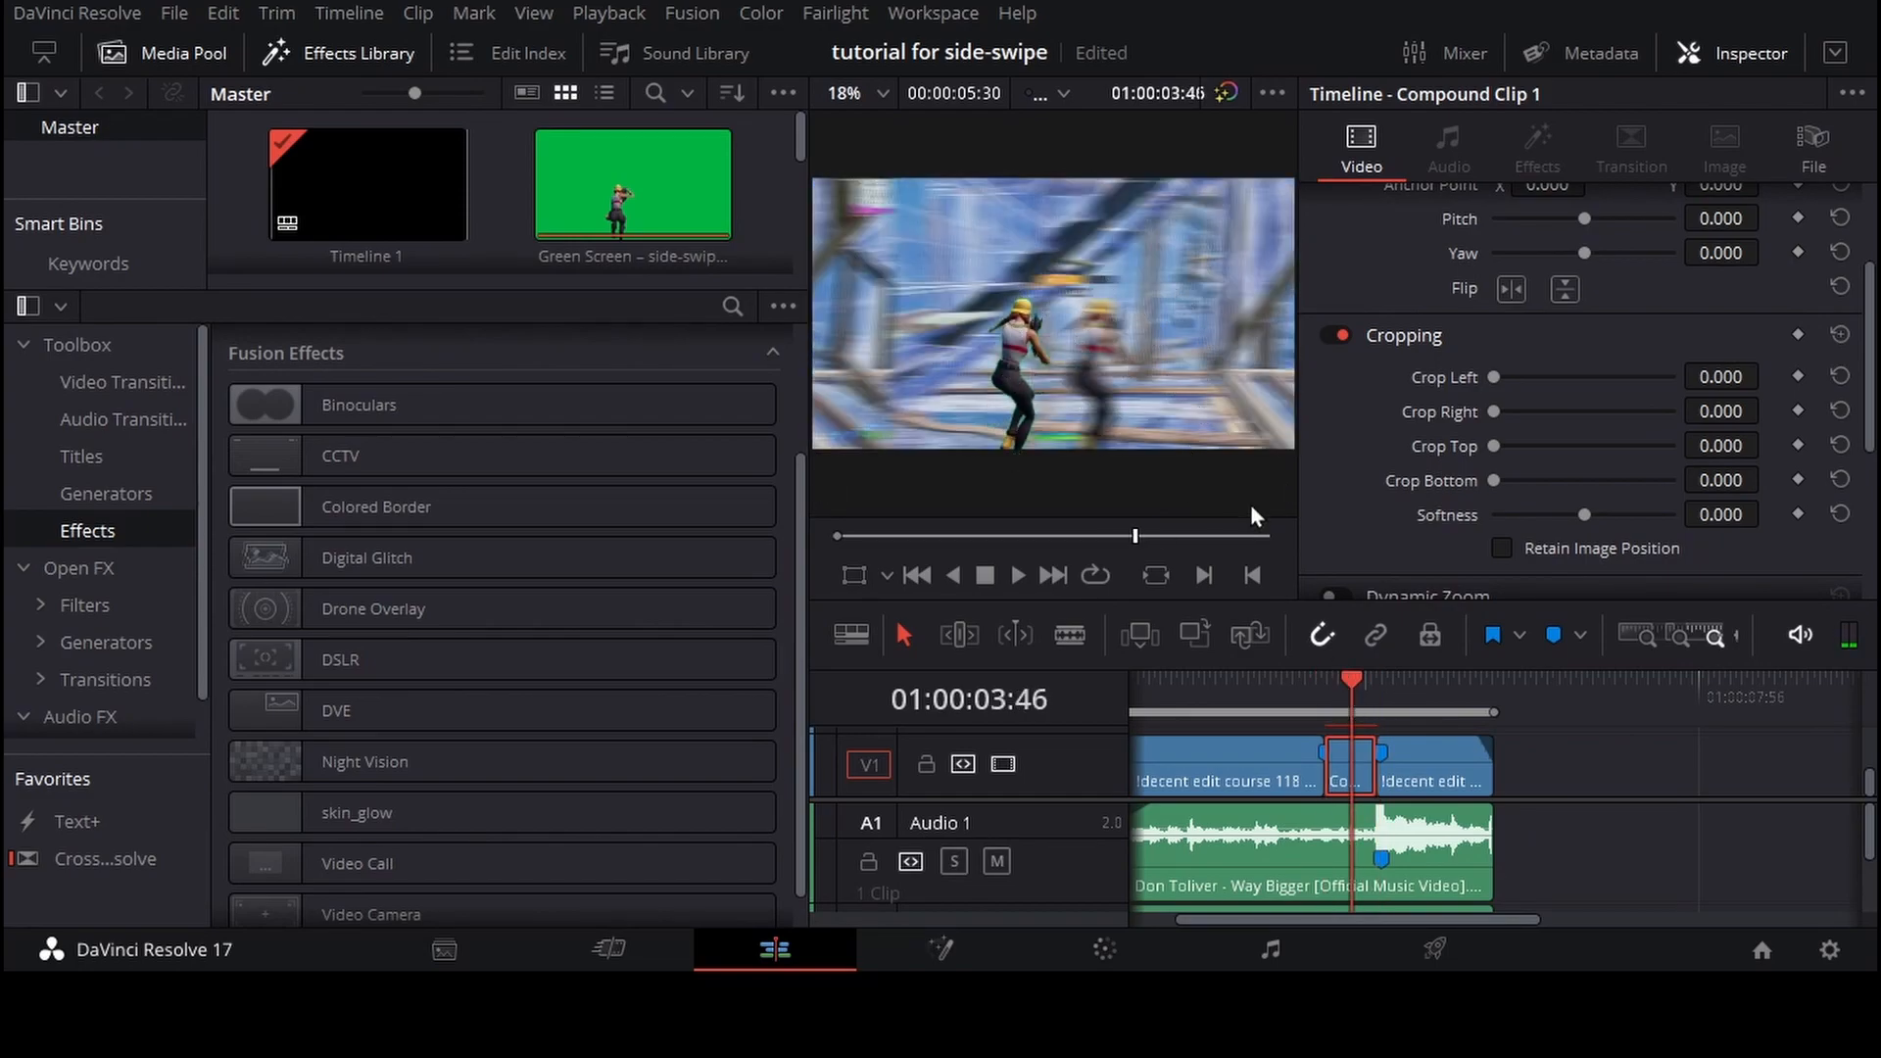
pyautogui.scroll(3, 1479, 324)
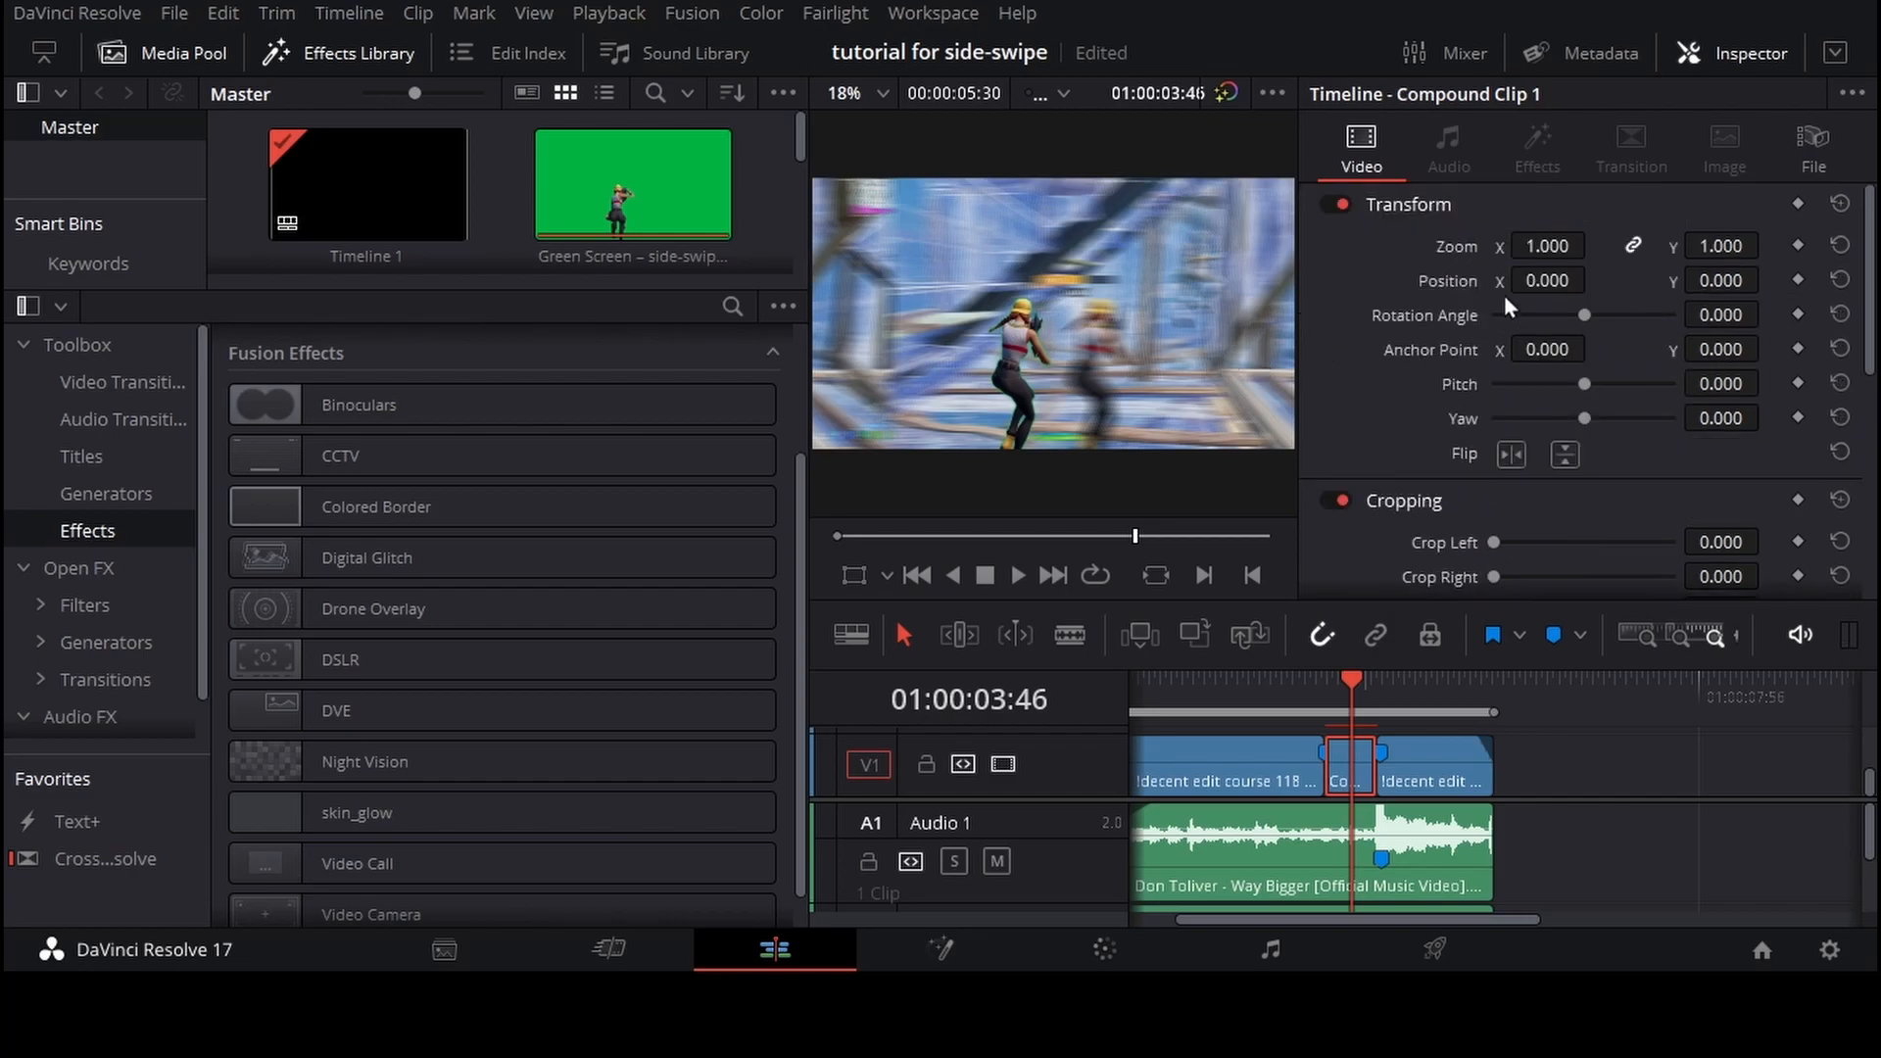
pyautogui.scroll(-3, 1496, 370)
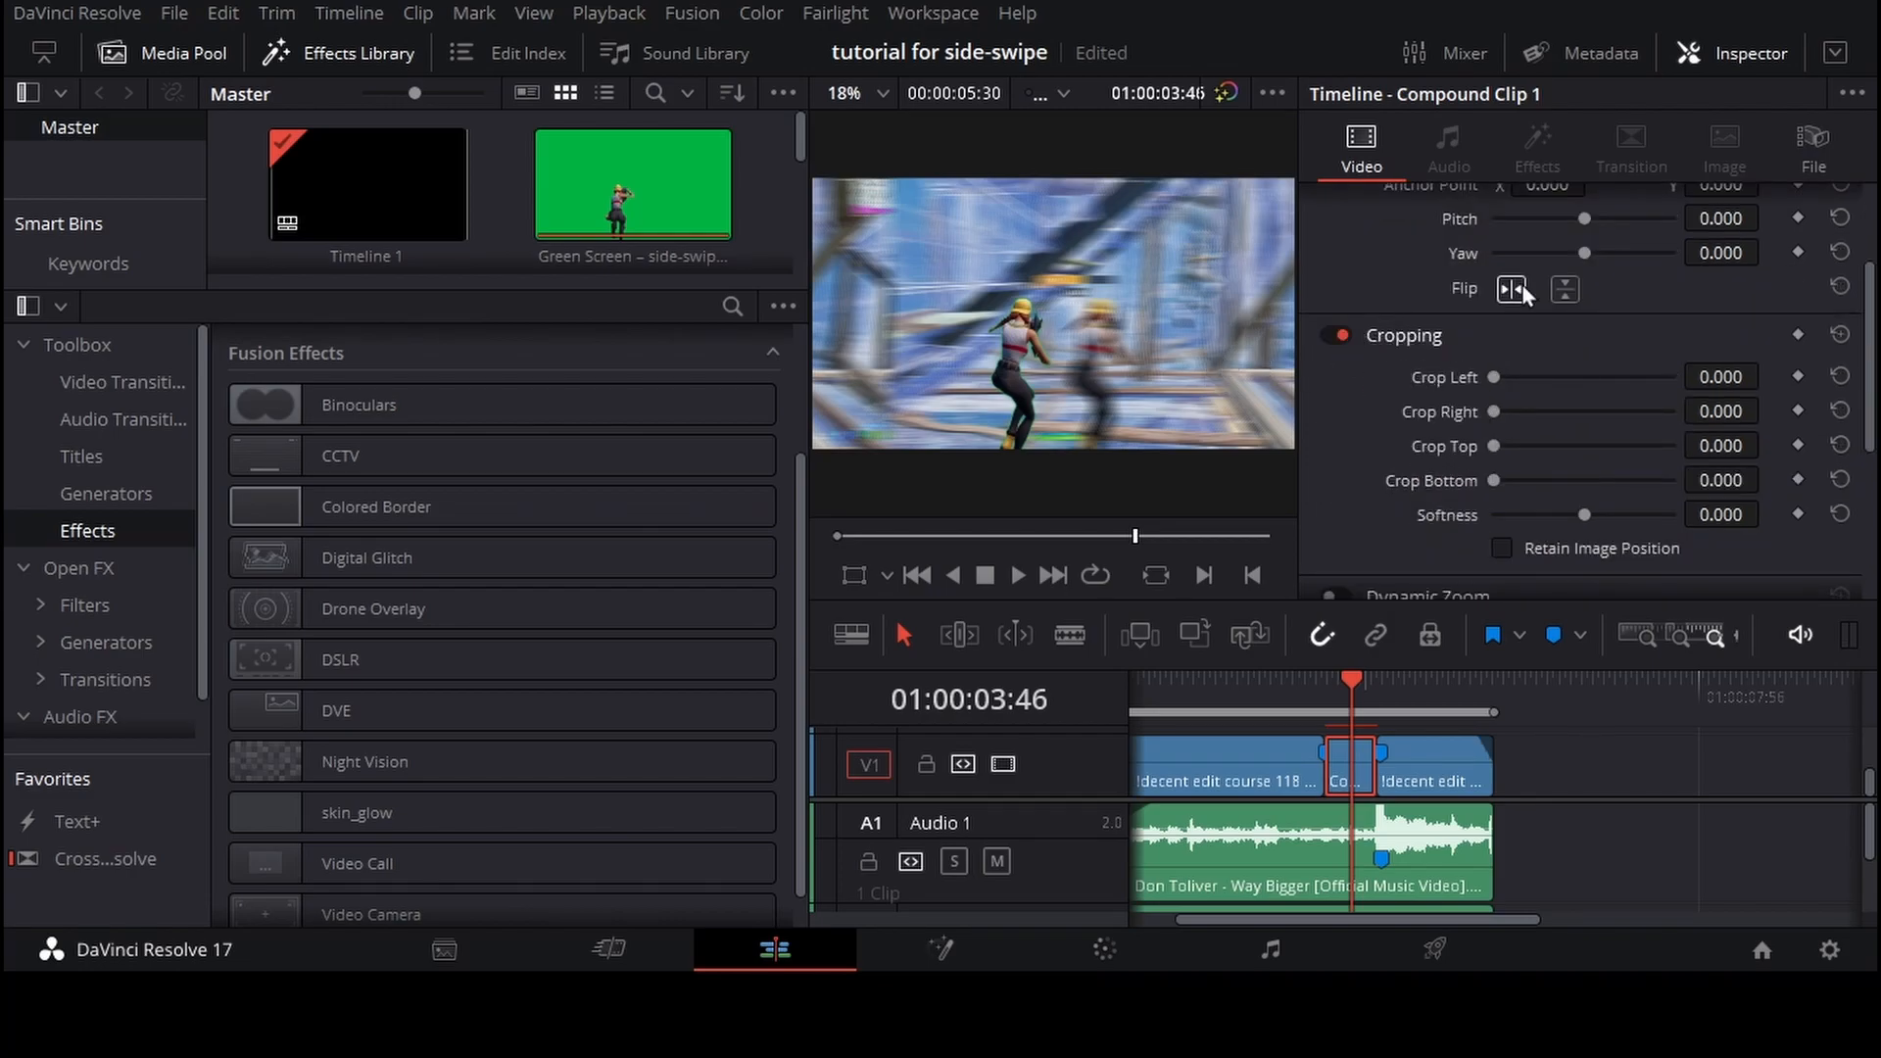
pyautogui.scroll(-2, 1597, 382)
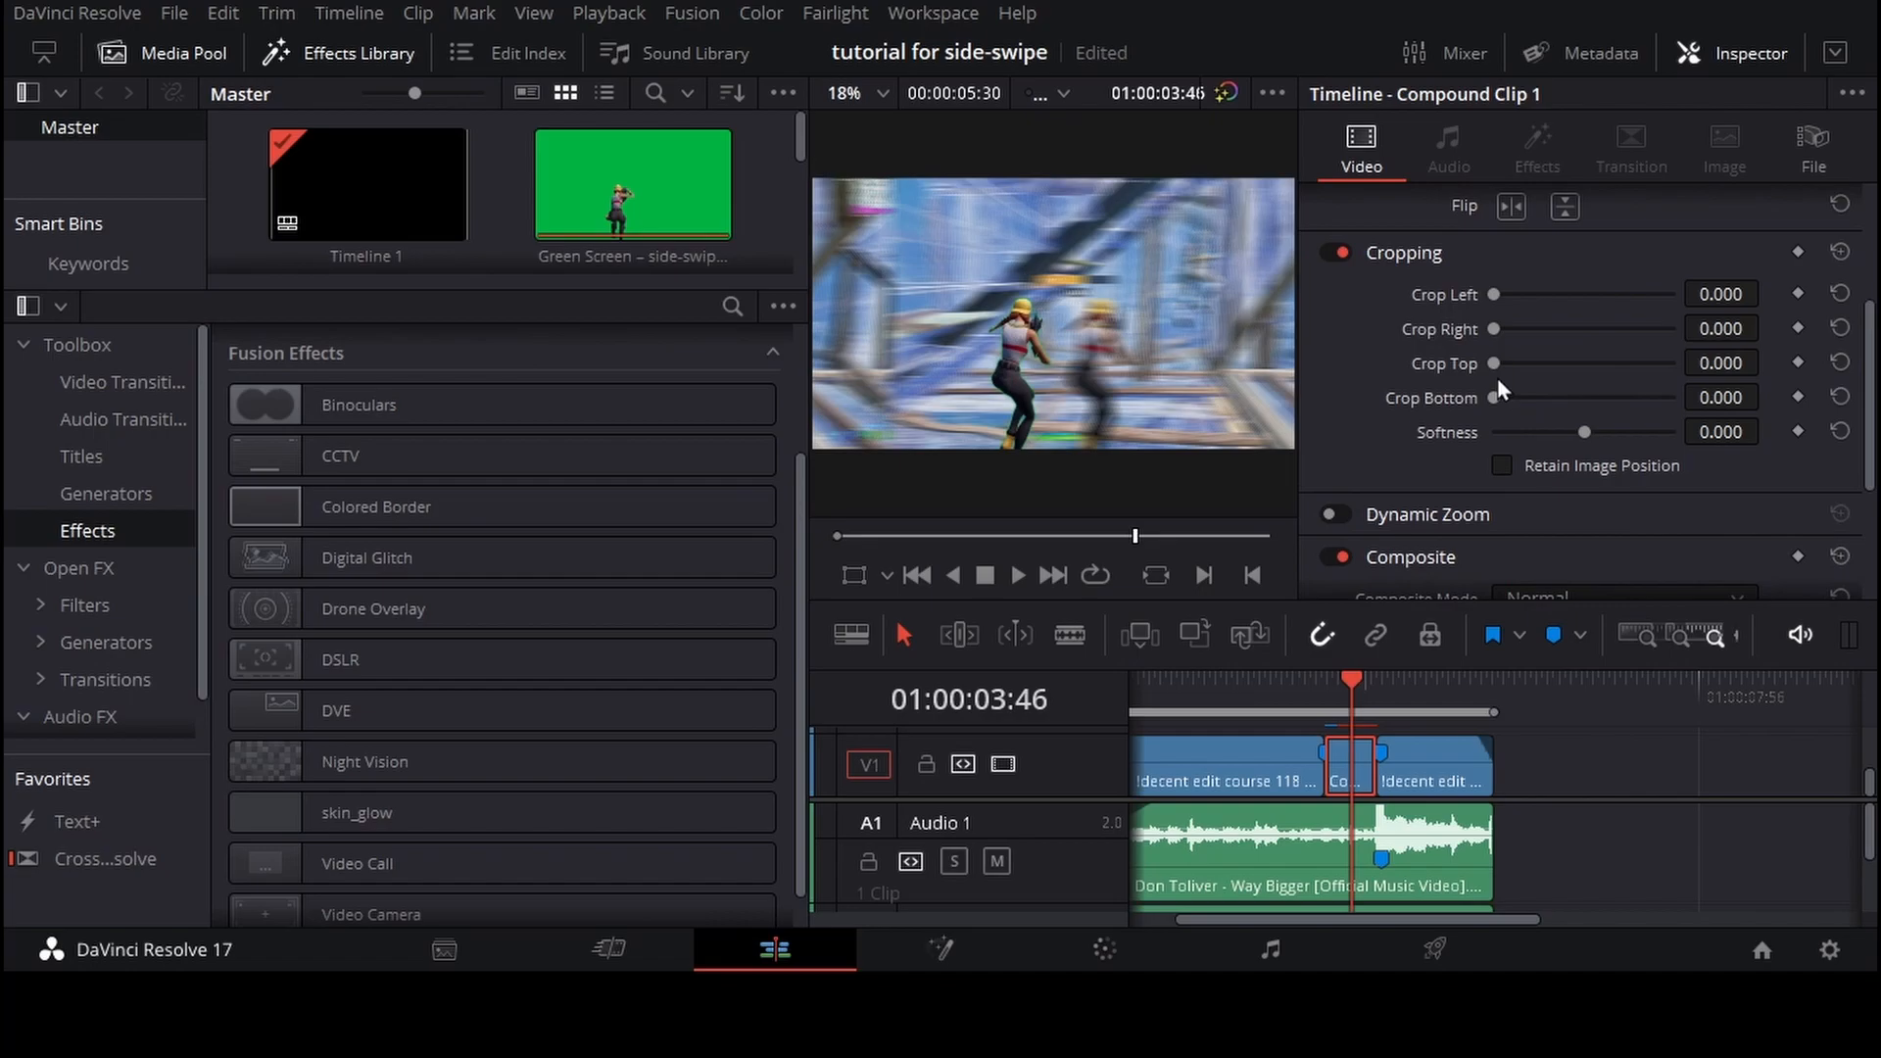
pyautogui.moveTo(1706, 364); pyautogui.dragTo(1774, 363)
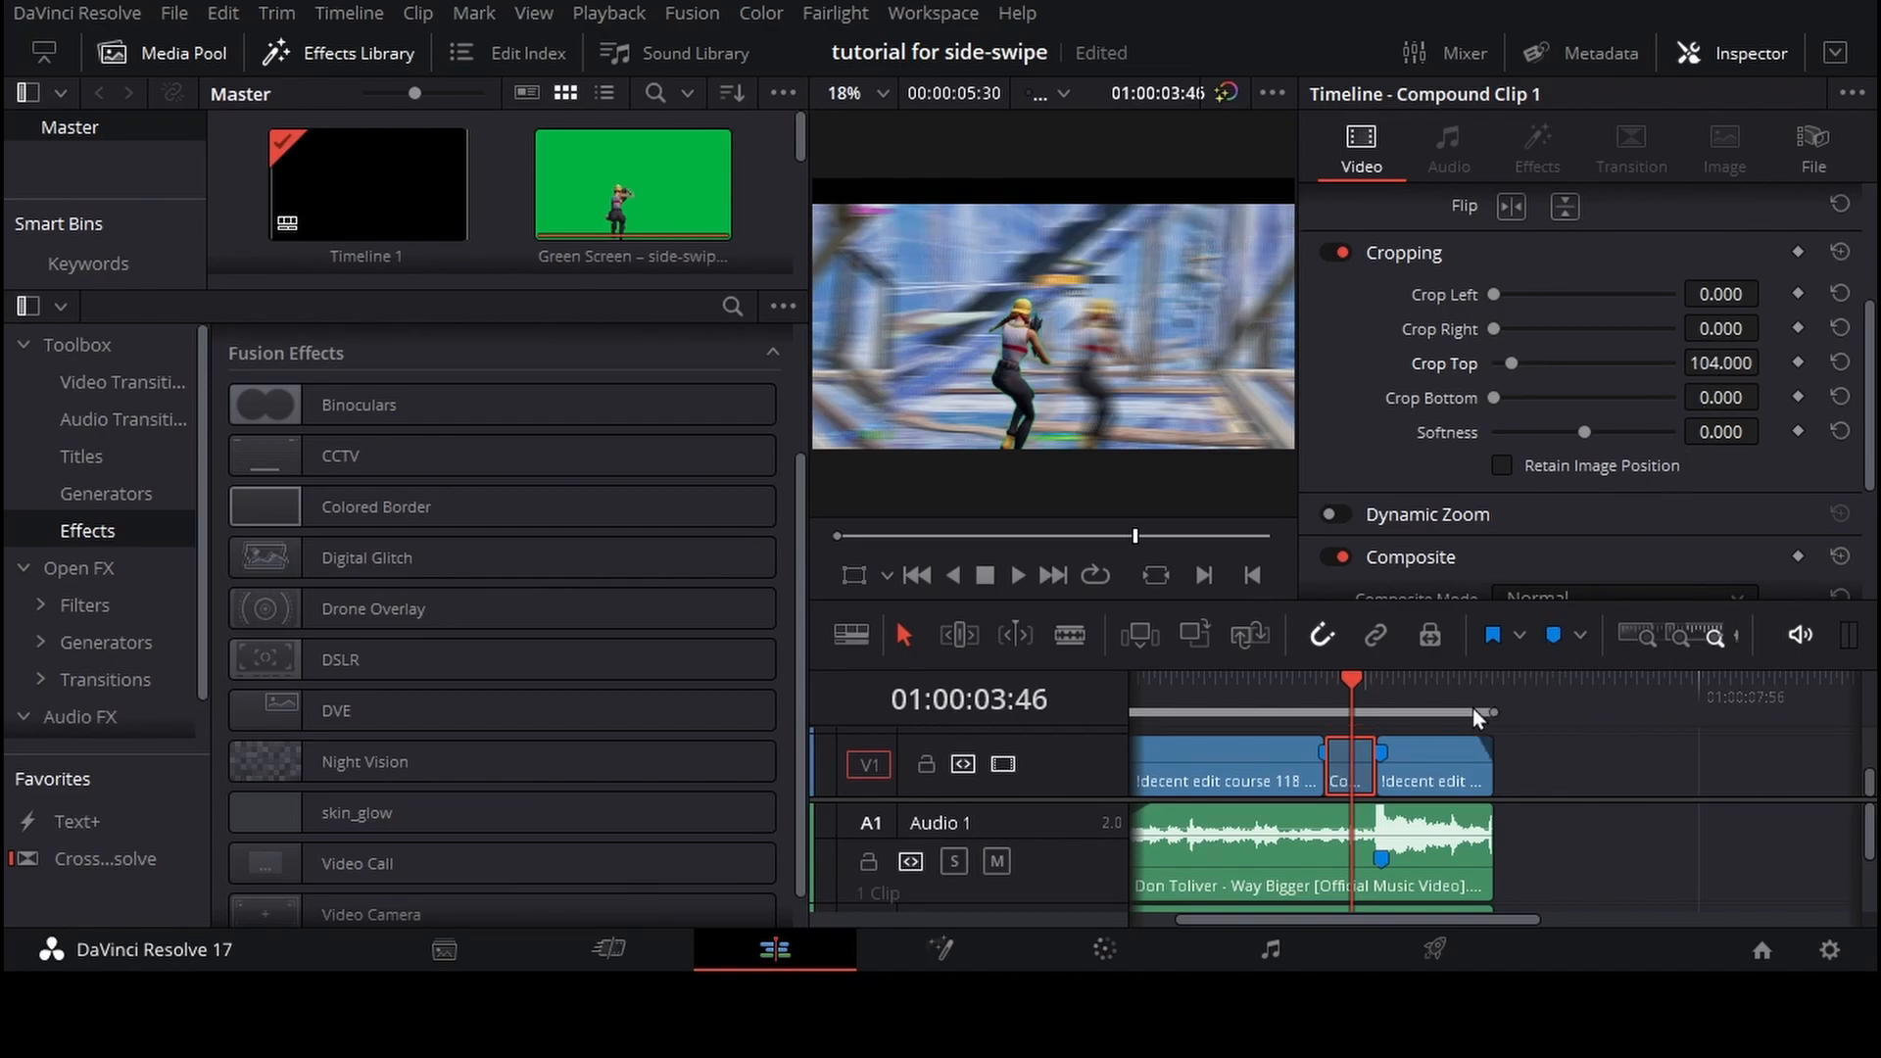
pyautogui.moveTo(1695, 394); pyautogui.dragTo(1769, 395)
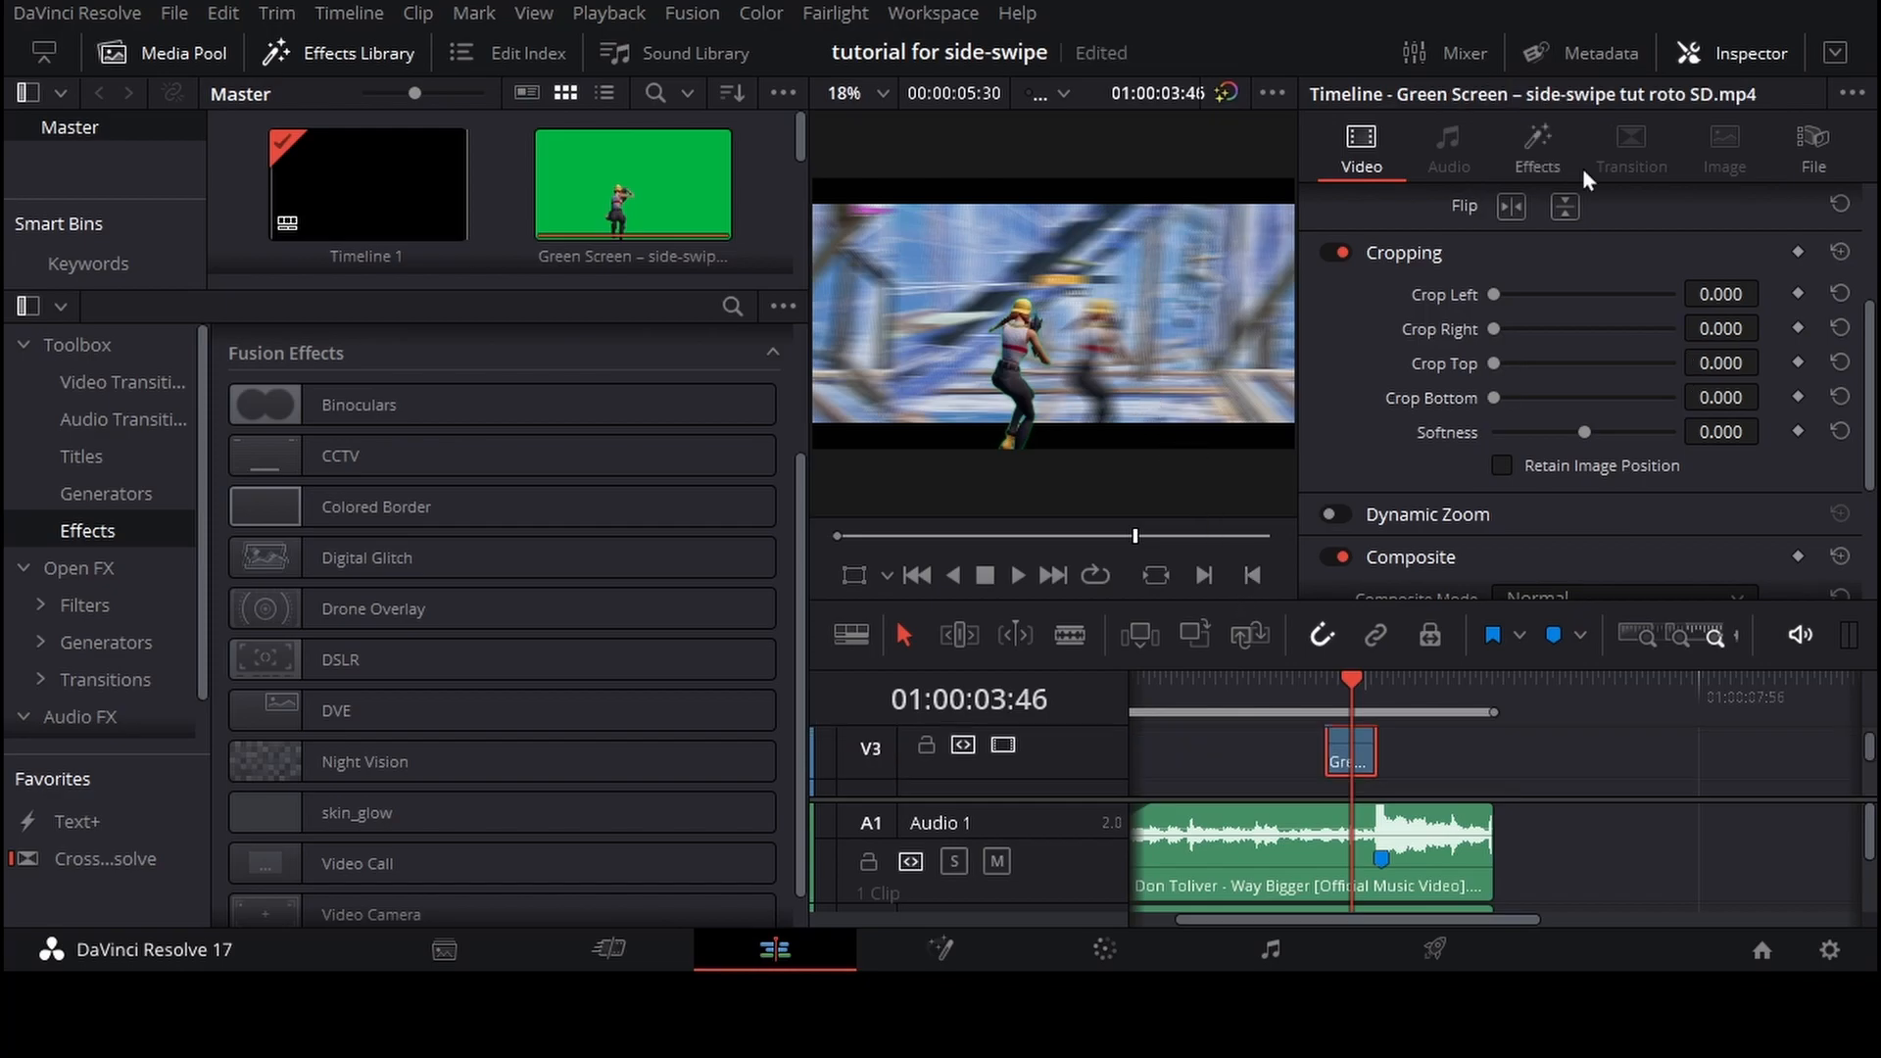
# Enable Despill in the keyer options of the green-screen roto clip, then return to its video properties
pyautogui.click(1543, 155)
pyautogui.scroll(-3, 1607, 500)
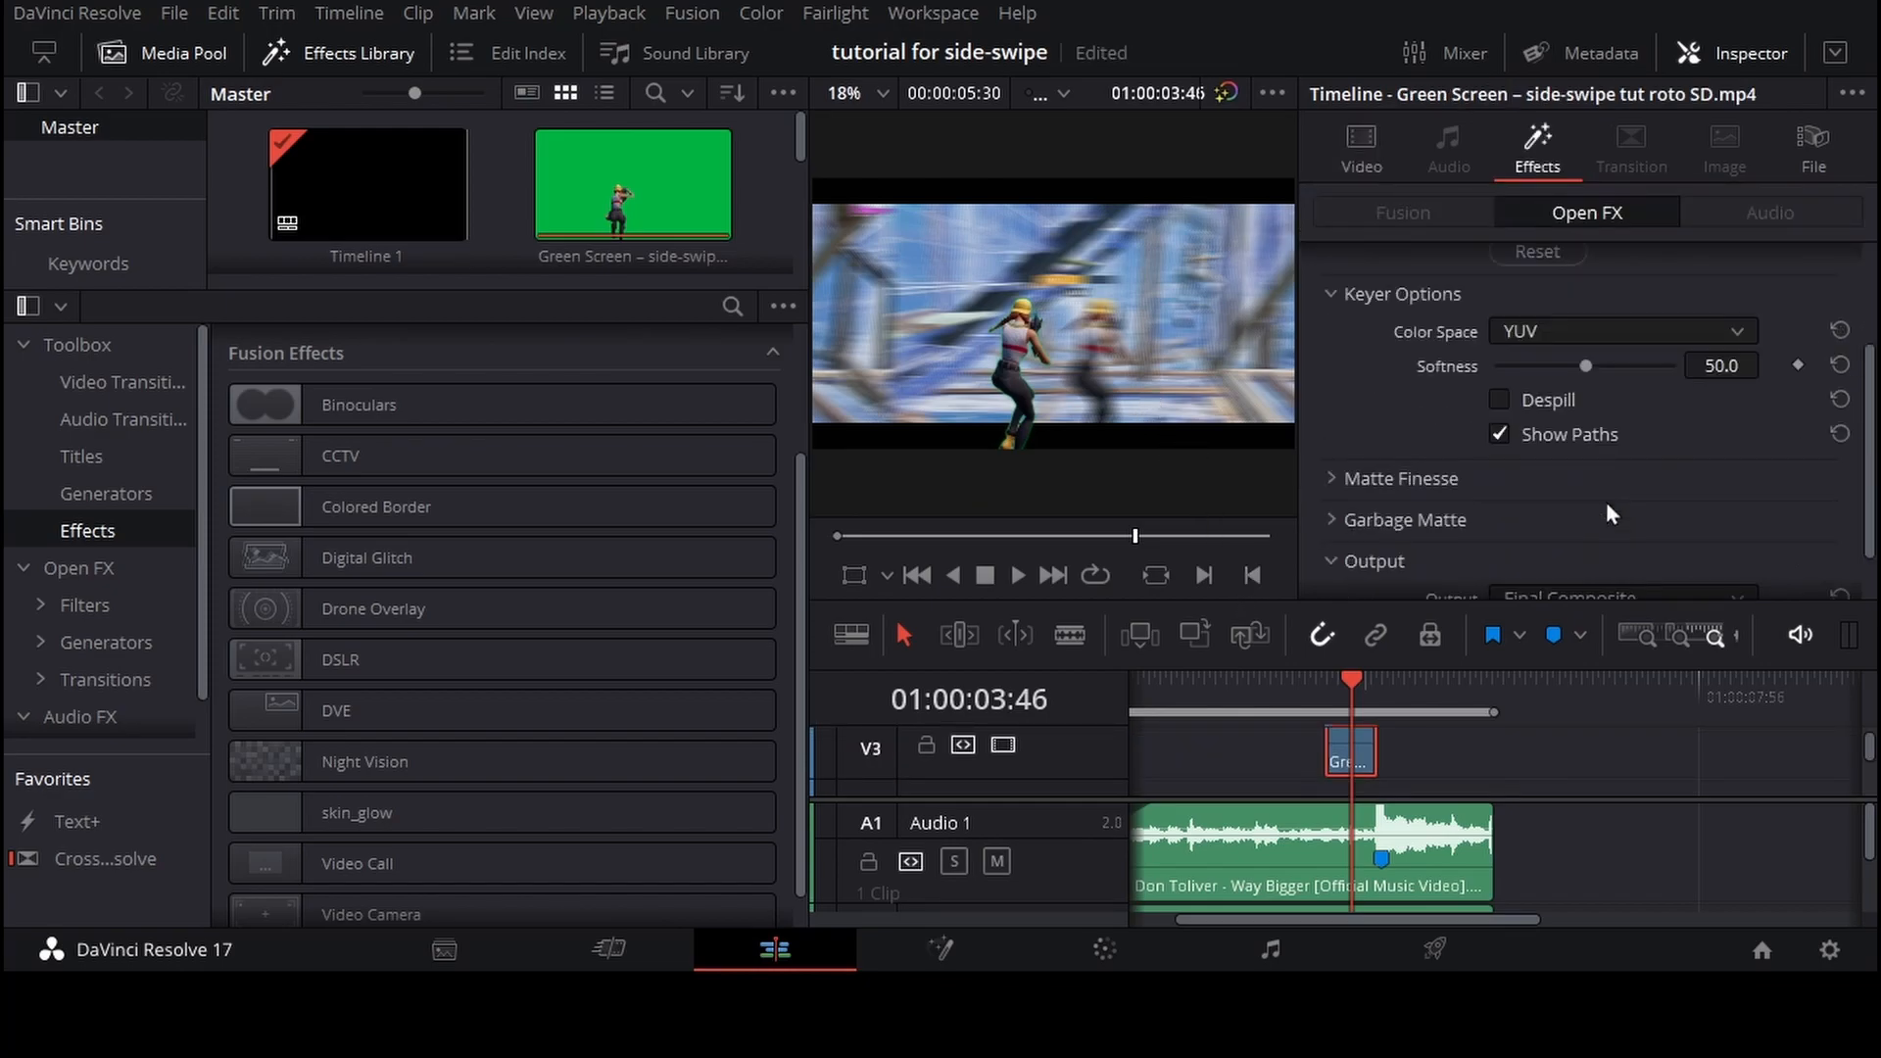
pyautogui.scroll(-1, 1607, 512)
pyautogui.scroll(3, 1524, 509)
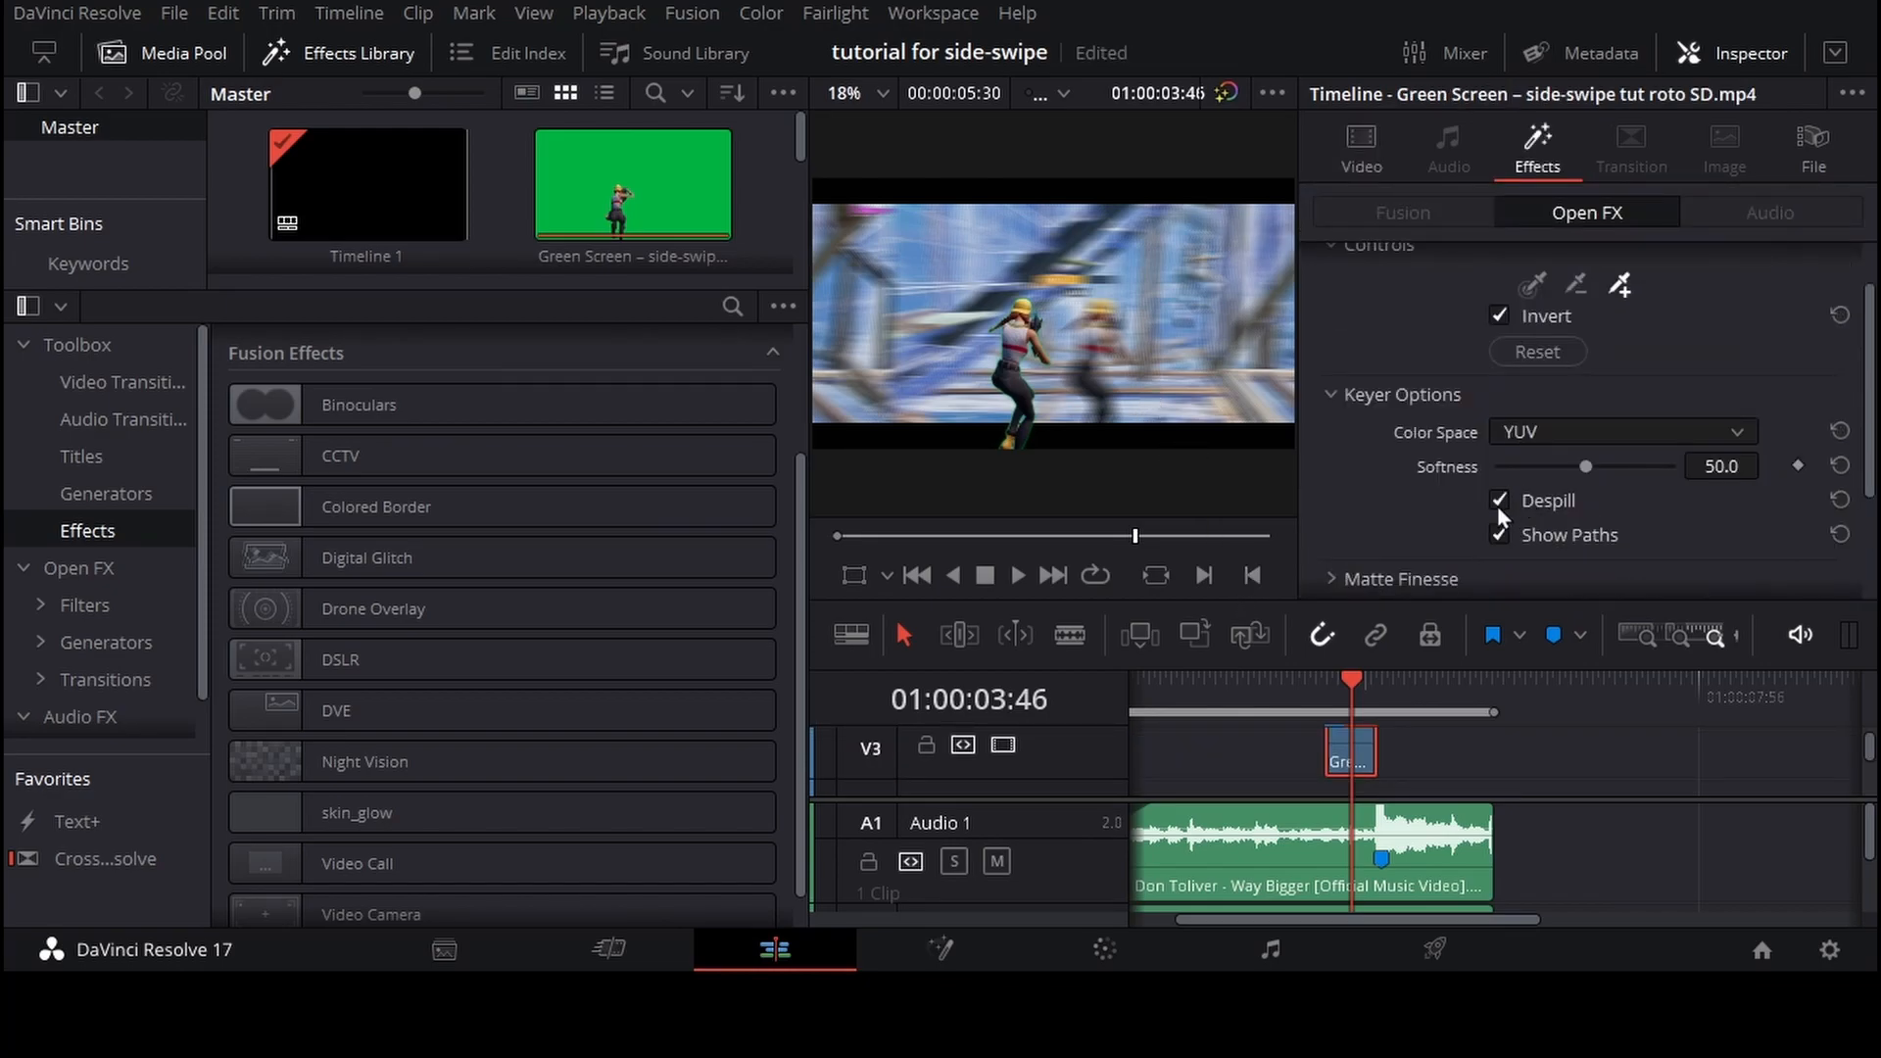
pyautogui.click(1372, 137)
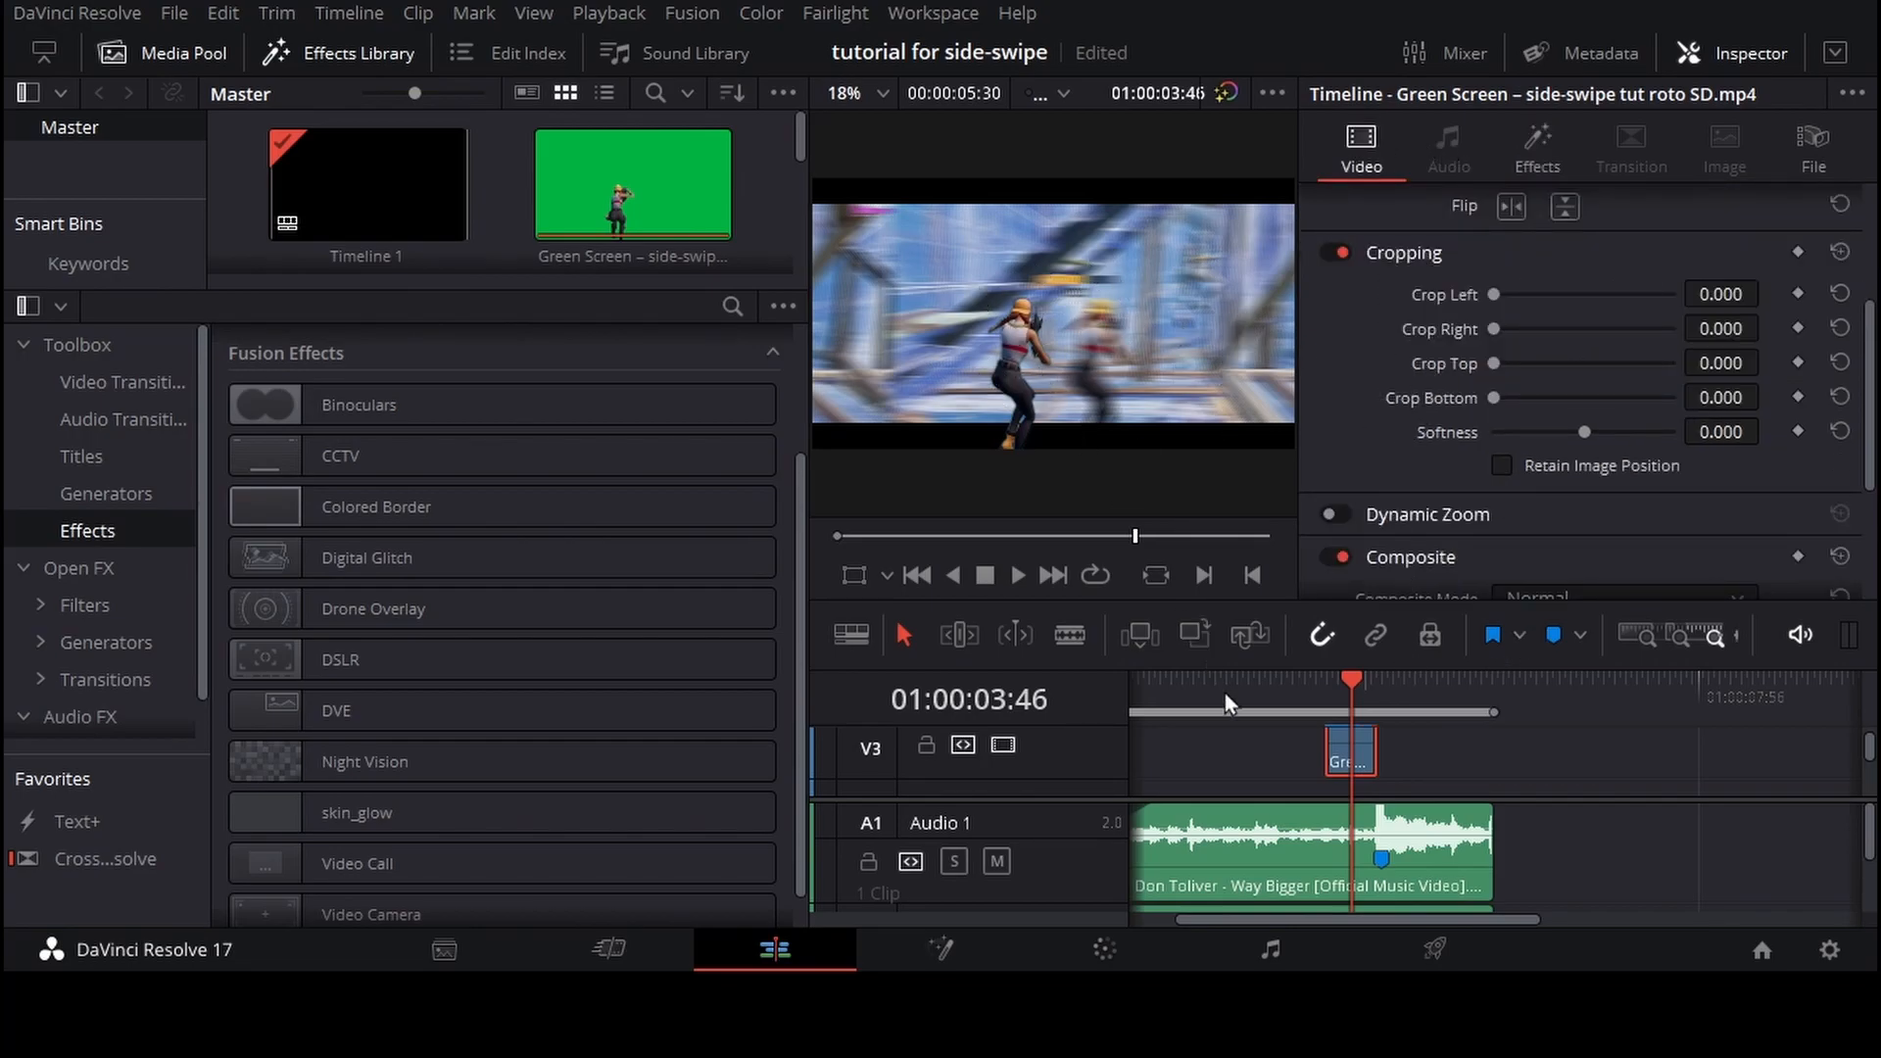
# Add an Adjustment Clip on V2 starting above the last gameplay segment and place the playhead at 01:00:04:05
pyautogui.scroll(-2, 1425, 774)
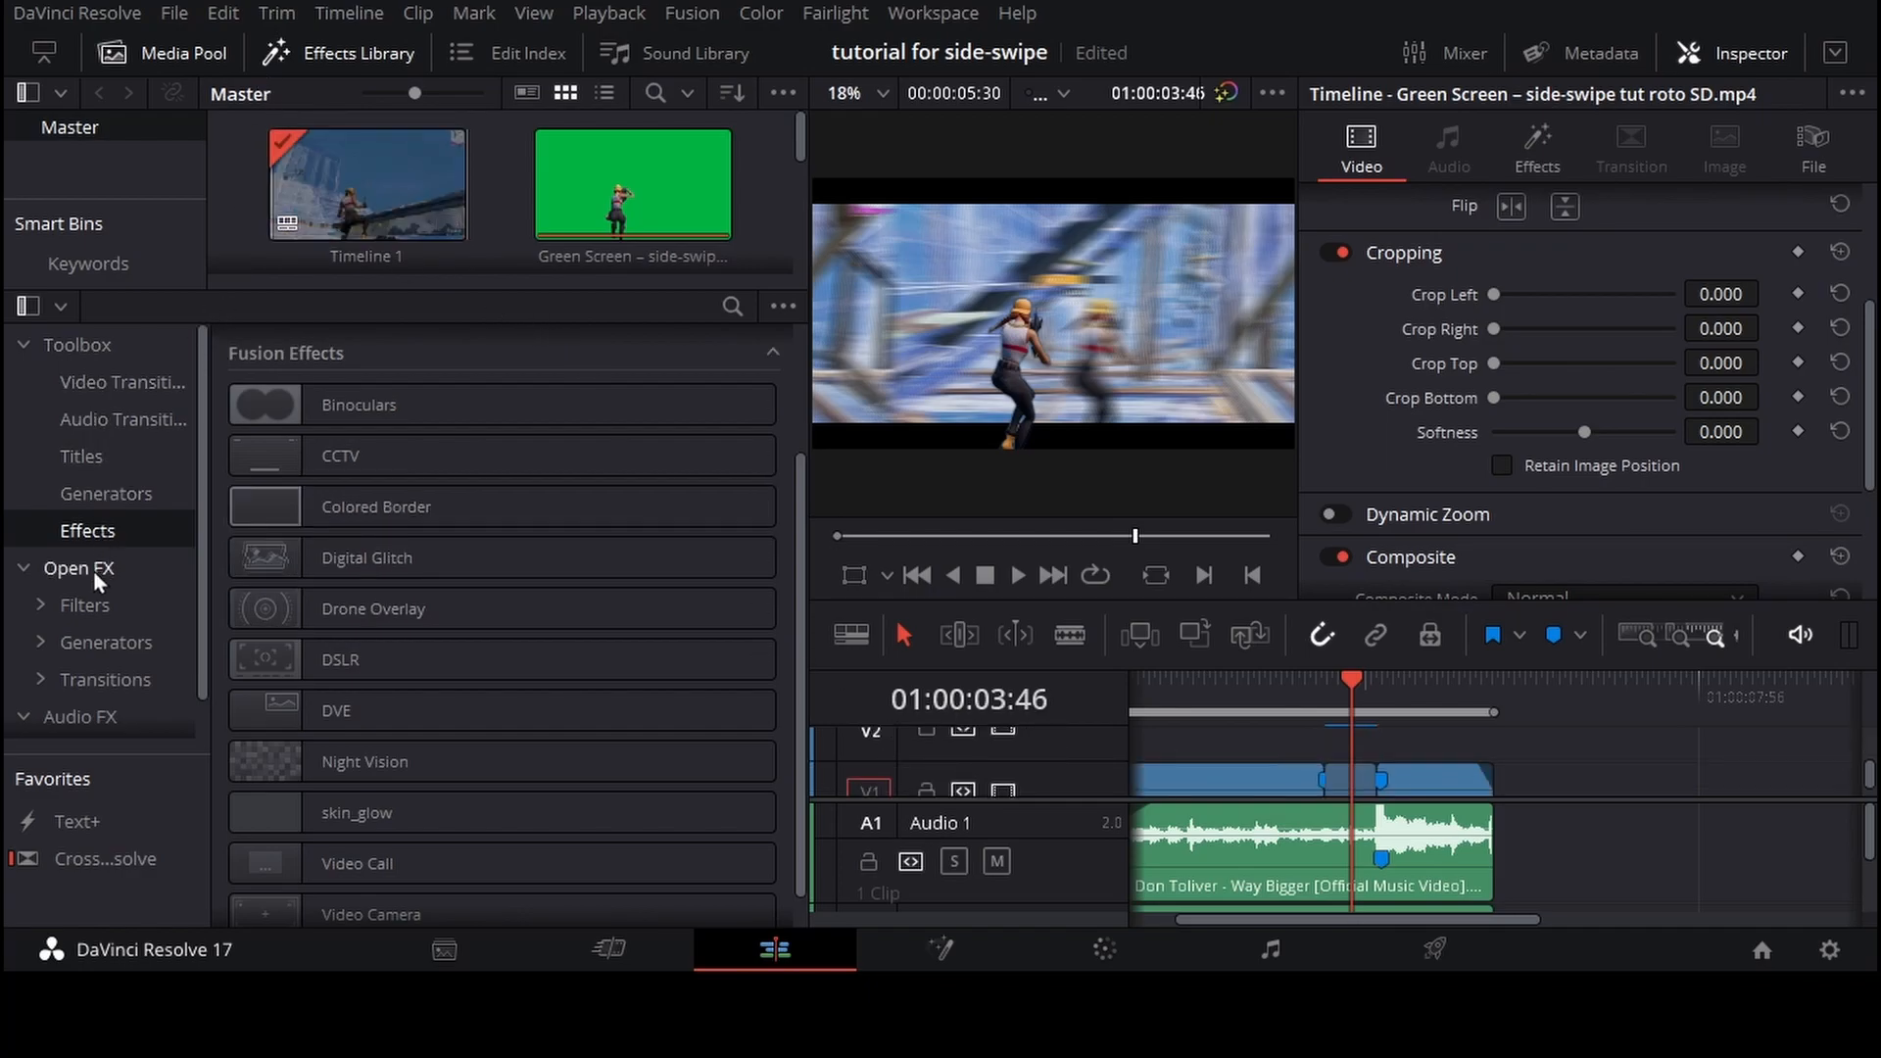
pyautogui.scroll(3, 438, 454)
pyautogui.moveTo(418, 402); pyautogui.dragTo(1395, 747)
pyautogui.click(1376, 686)
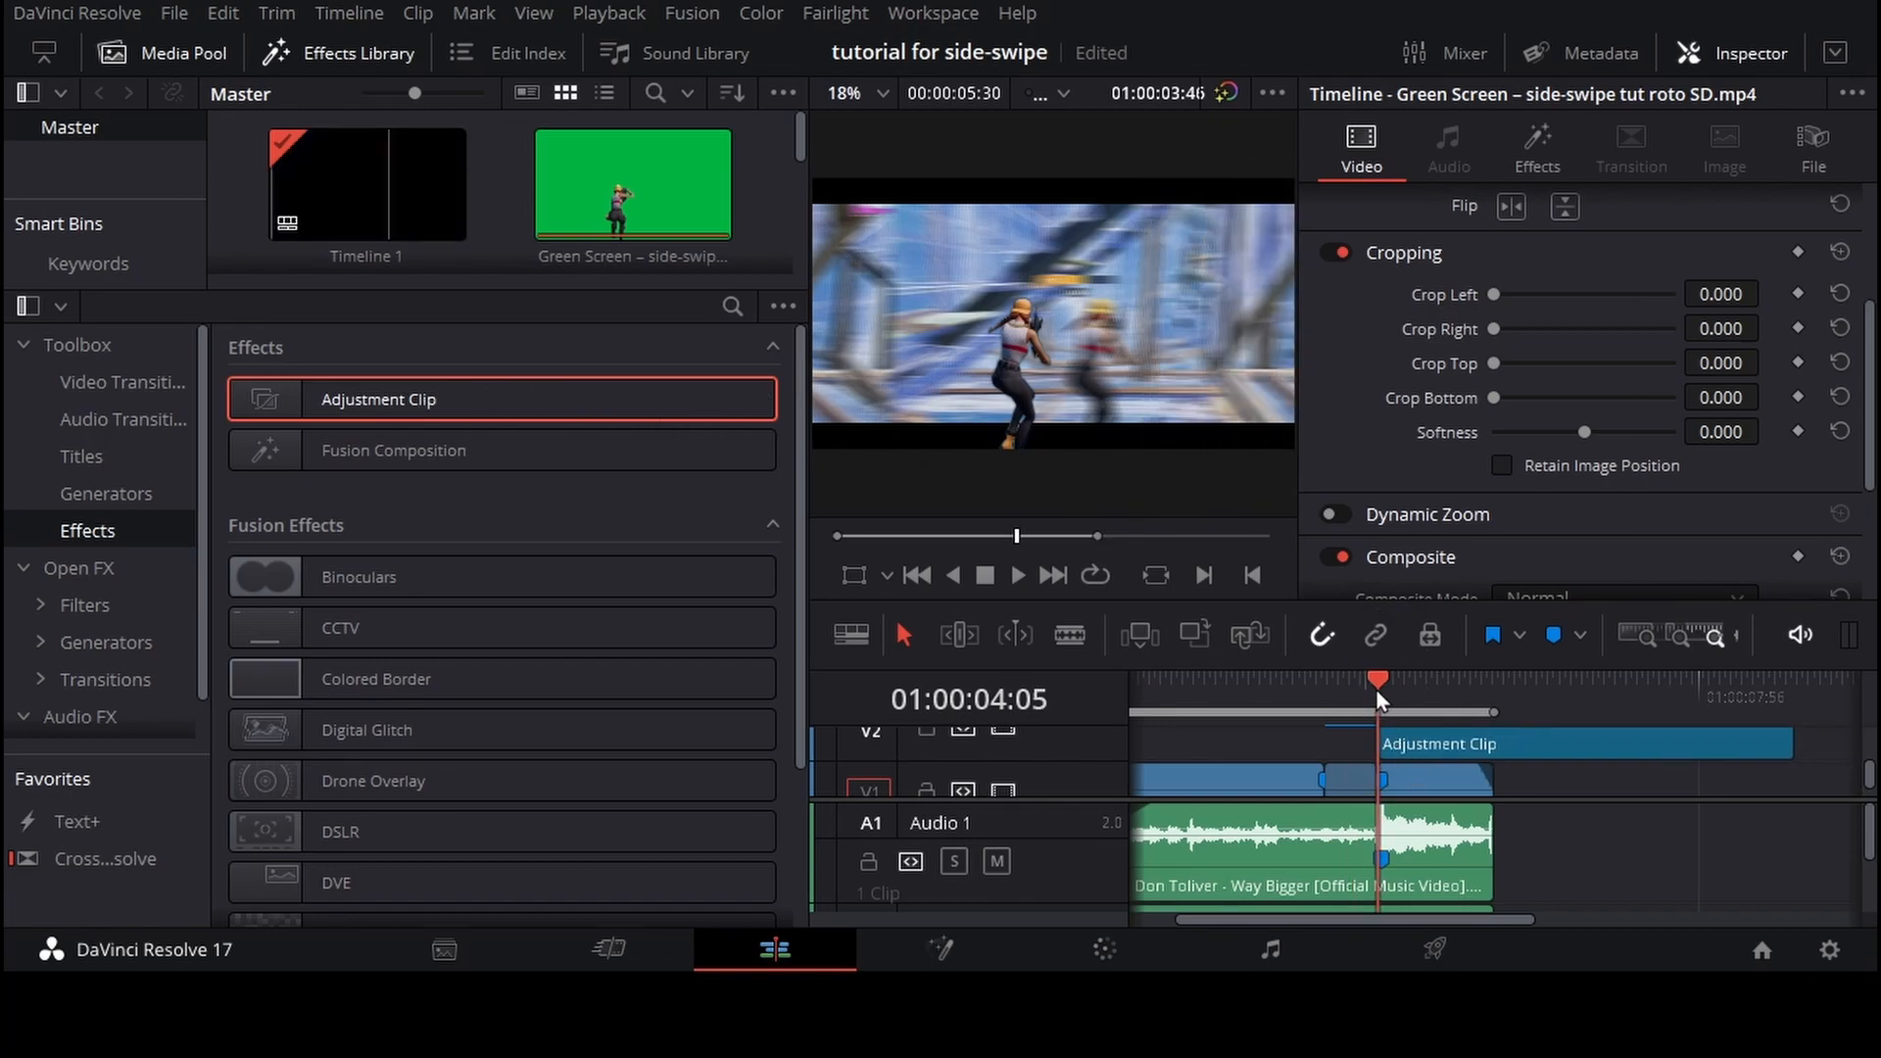
# Open the adjustment clip in Fusion, paste the camera shake, flicker, Glow and PrismBlur node chain, and delete its S_Shake1 node
pyautogui.click(1413, 746)
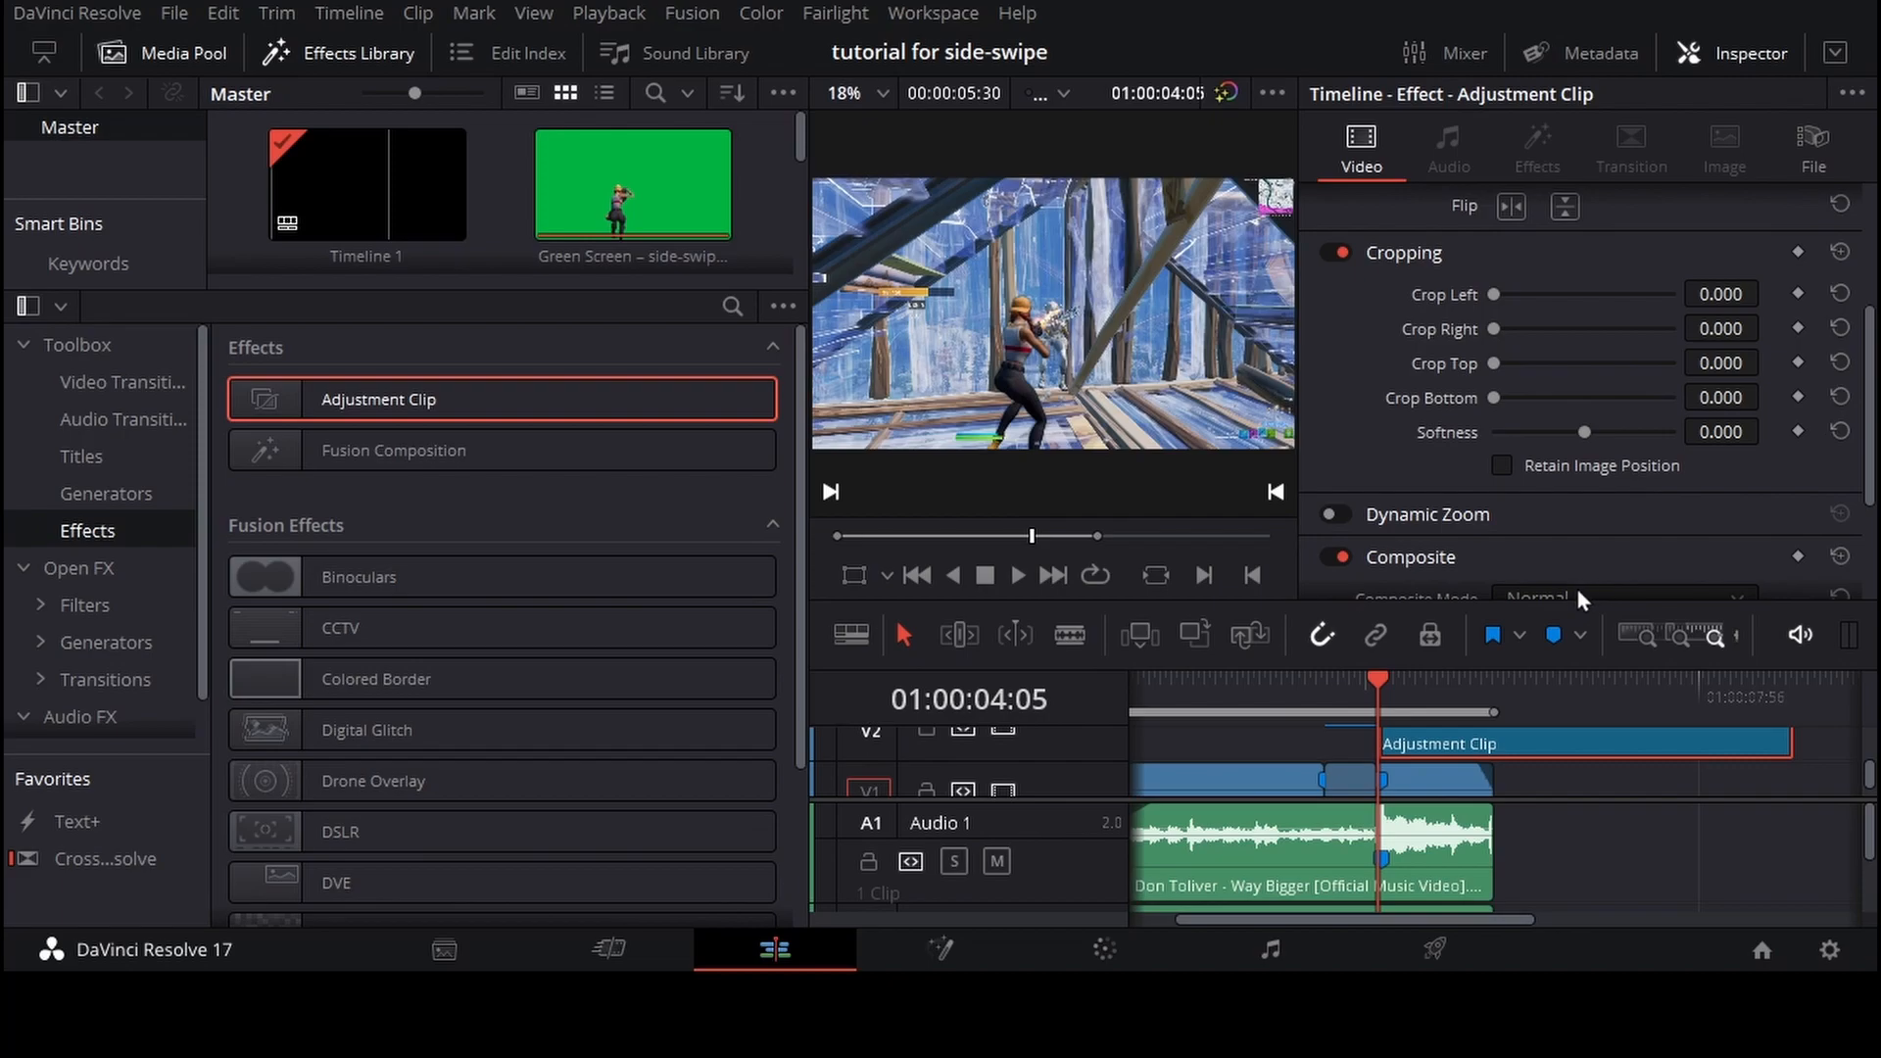
pyautogui.hotkey('shift', '5')
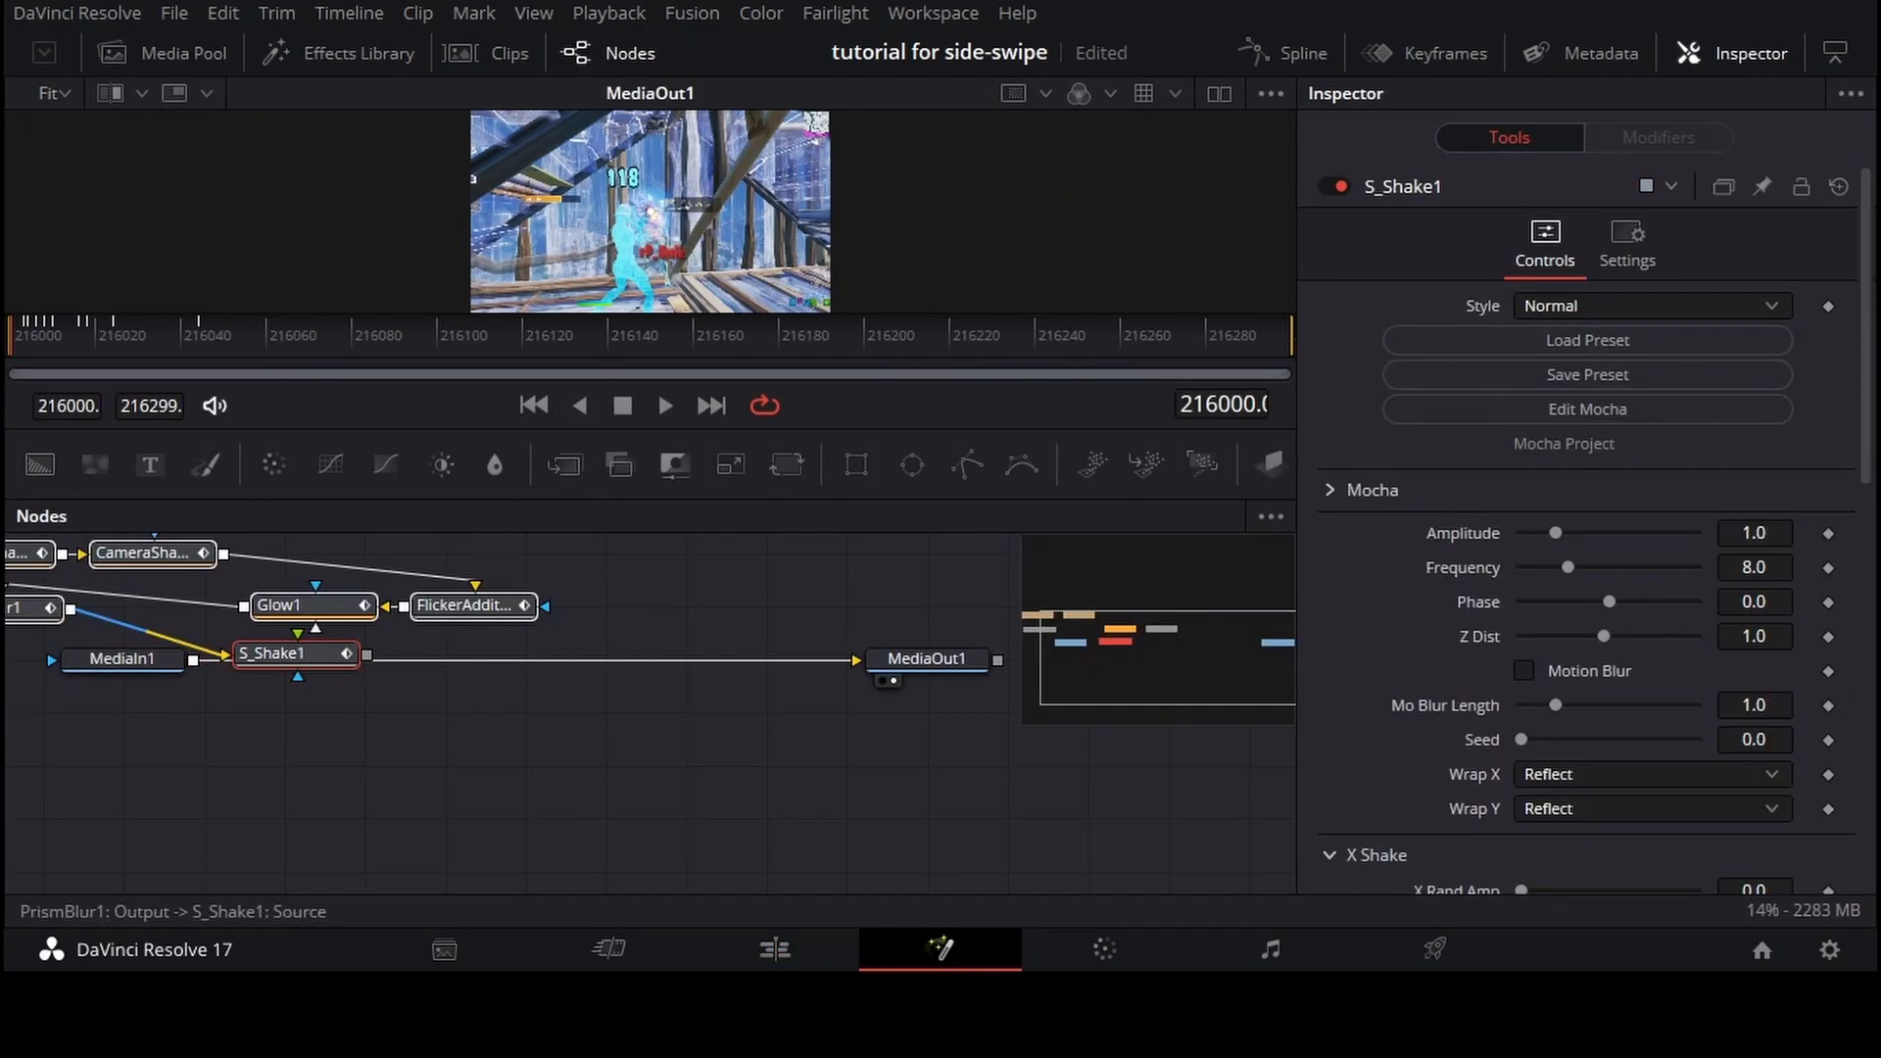
pyautogui.moveTo(576, 751); pyautogui.dragTo(767, 739)
pyautogui.moveTo(363, 653); pyautogui.dragTo(348, 738)
pyautogui.moveTo(680, 809); pyautogui.dragTo(465, 739)
pyautogui.moveTo(931, 589); pyautogui.dragTo(869, 705)
pyautogui.moveTo(571, 786); pyautogui.dragTo(736, 726)
pyautogui.moveTo(575, 713); pyautogui.dragTo(597, 931)
pyautogui.click(495, 635)
pyautogui.press('Delete')
# Connect MediaIn1 to the first camera shake node and the PrismBlur1 output to MediaOut1
pyautogui.moveTo(402, 835); pyautogui.dragTo(133, 849)
pyautogui.moveTo(909, 842); pyautogui.dragTo(203, 619)
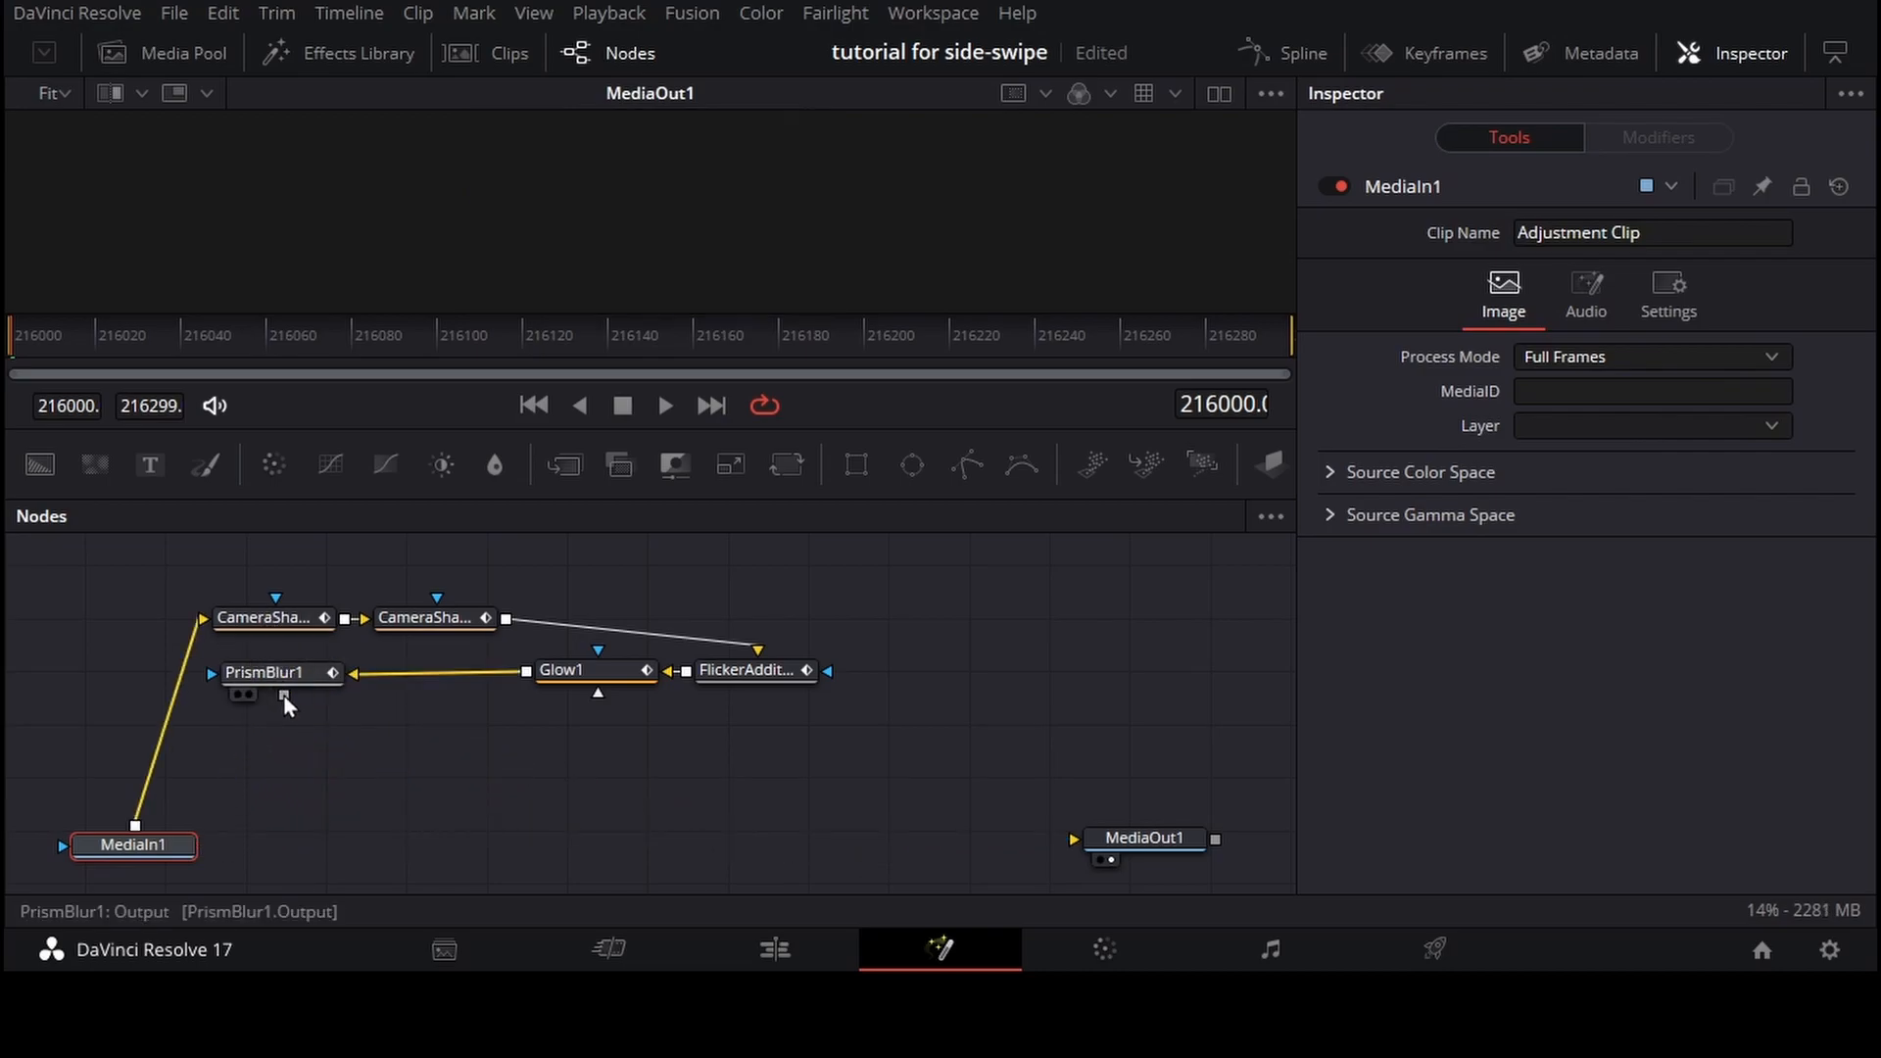
pyautogui.moveTo(284, 697); pyautogui.dragTo(1137, 845)
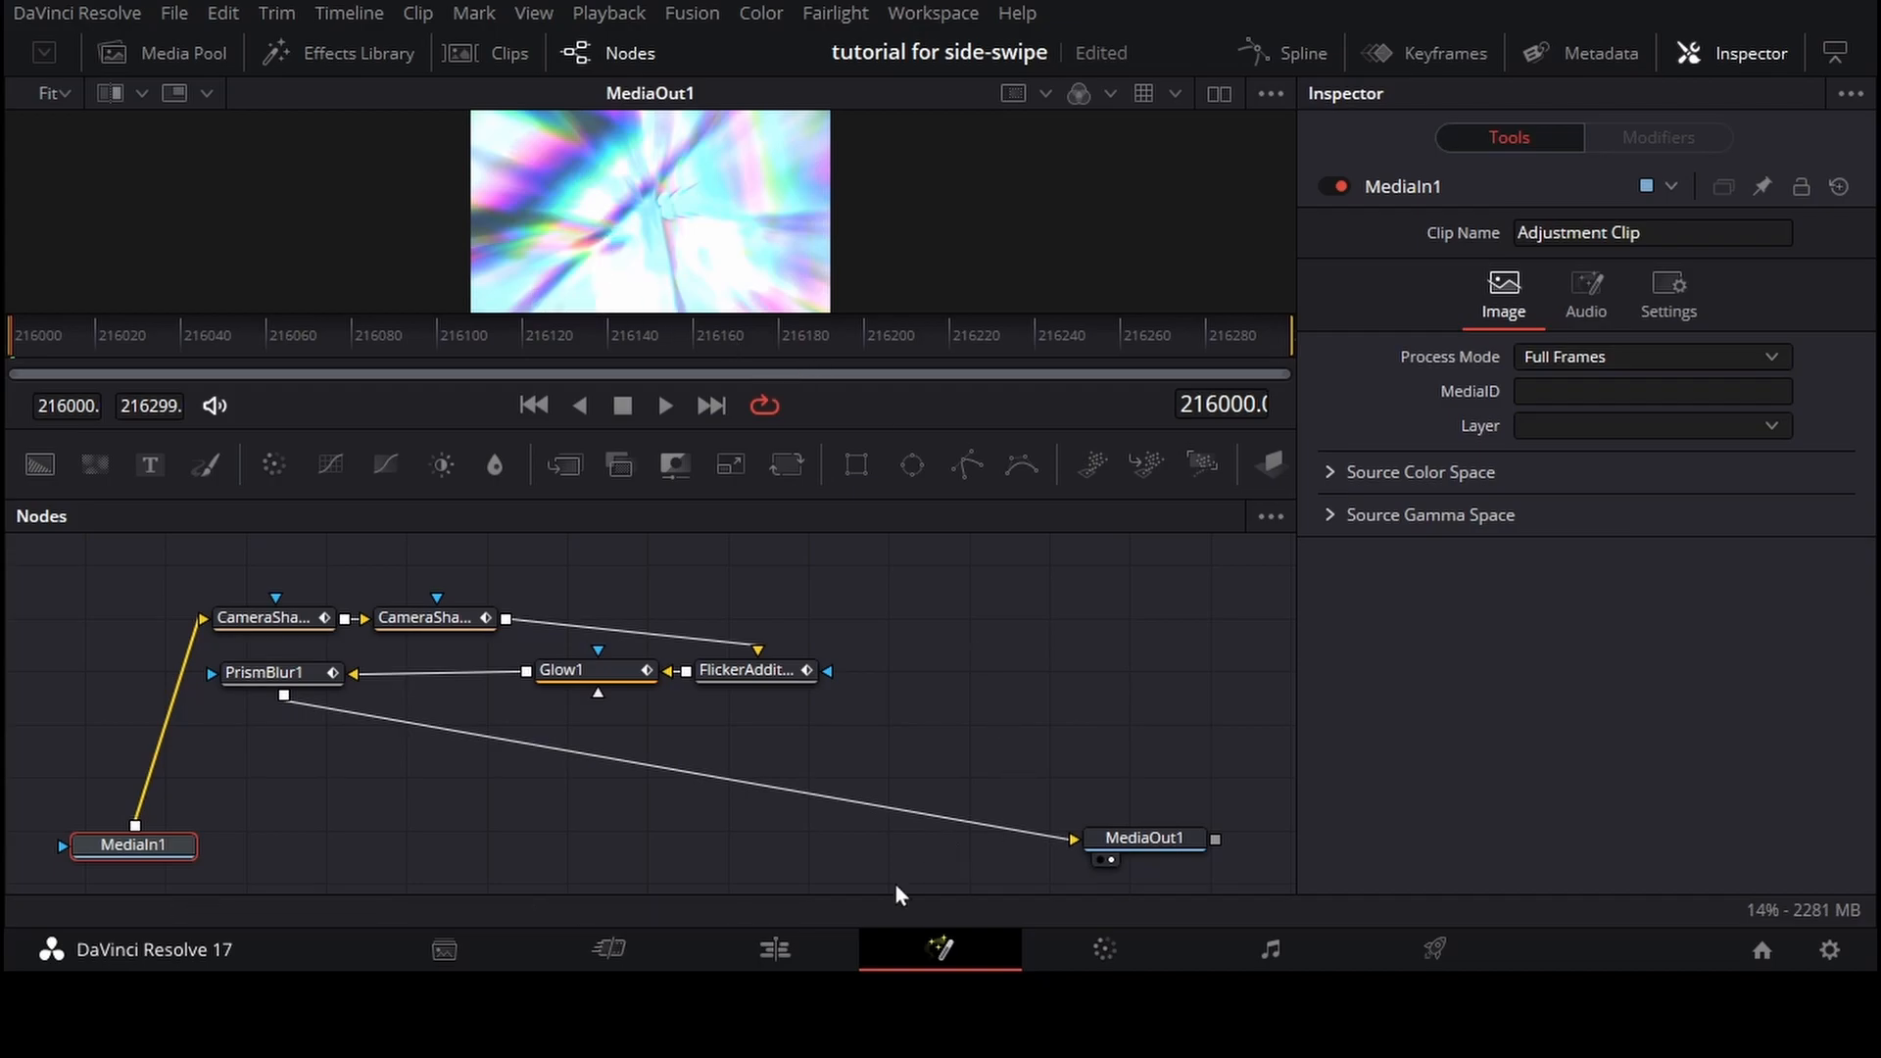
# Return to the Edit page and trim the adjustment clip's end to match the end of the last gameplay clip
pyautogui.click(765, 960)
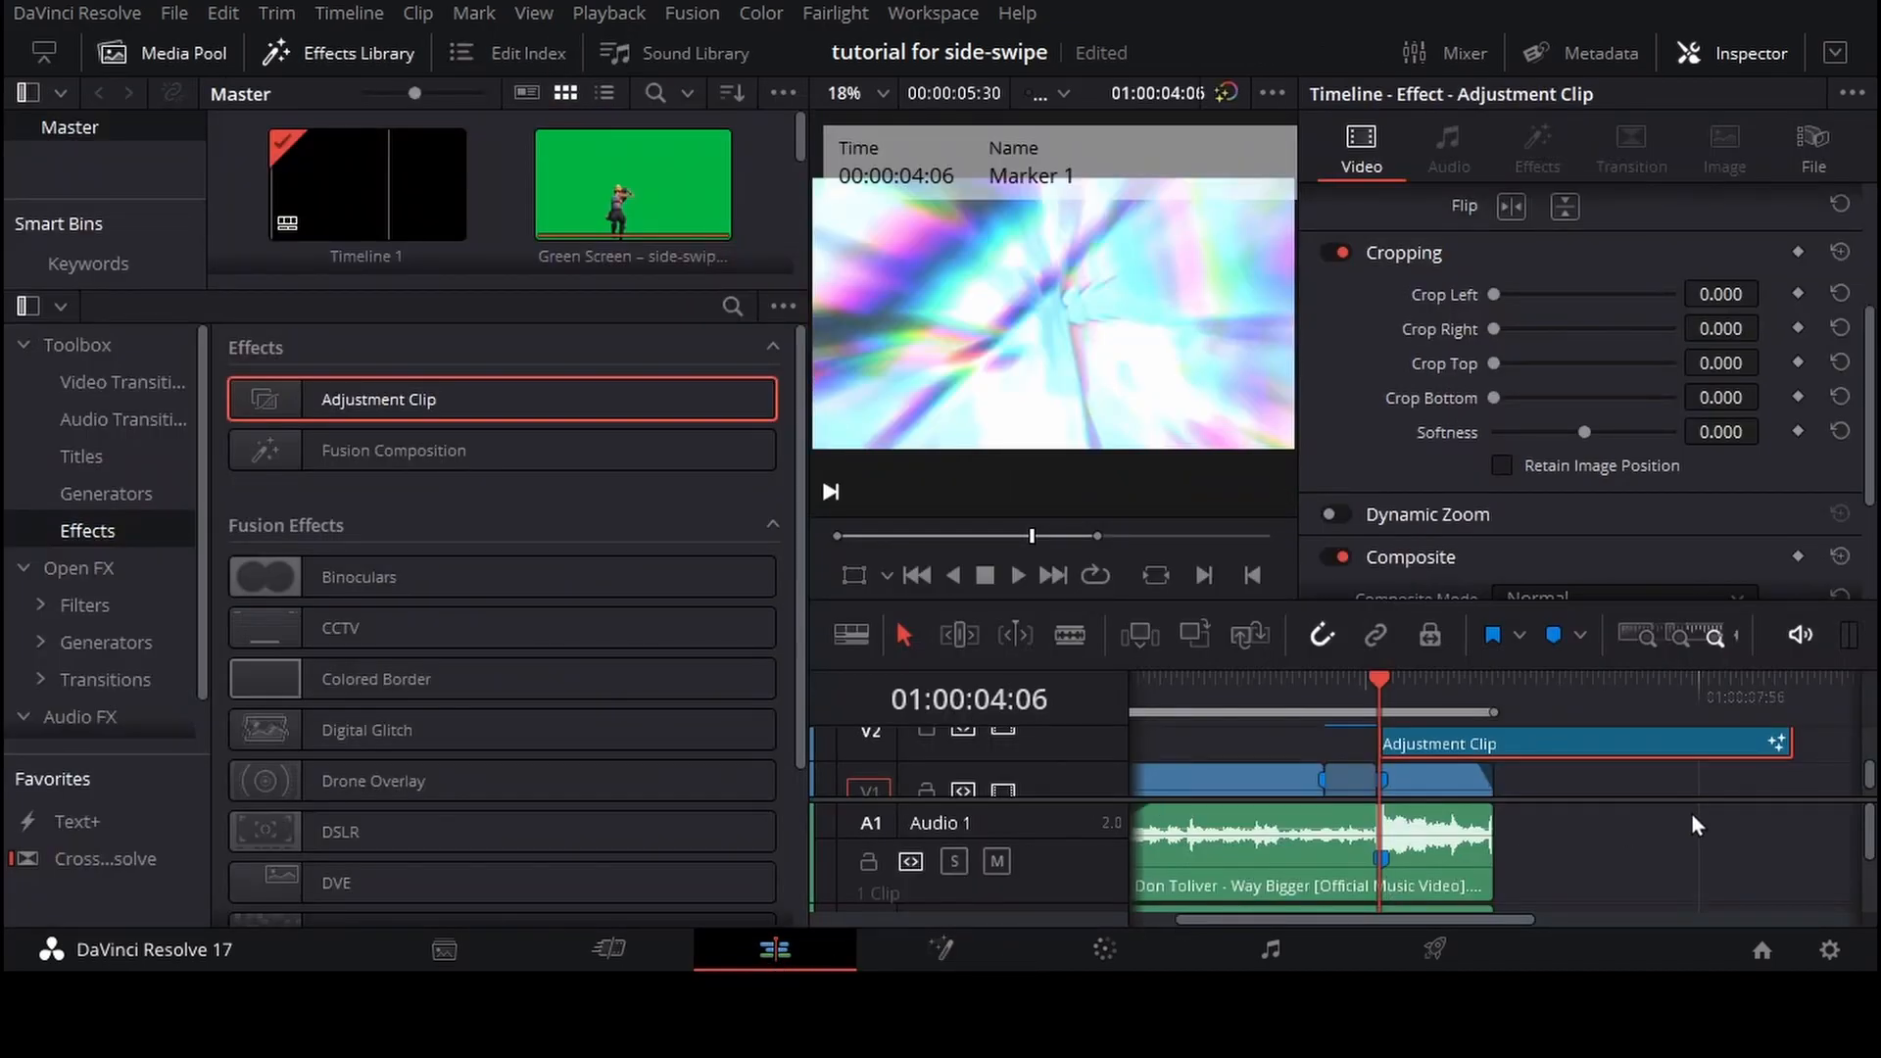
pyautogui.moveTo(1790, 744); pyautogui.dragTo(1495, 764)
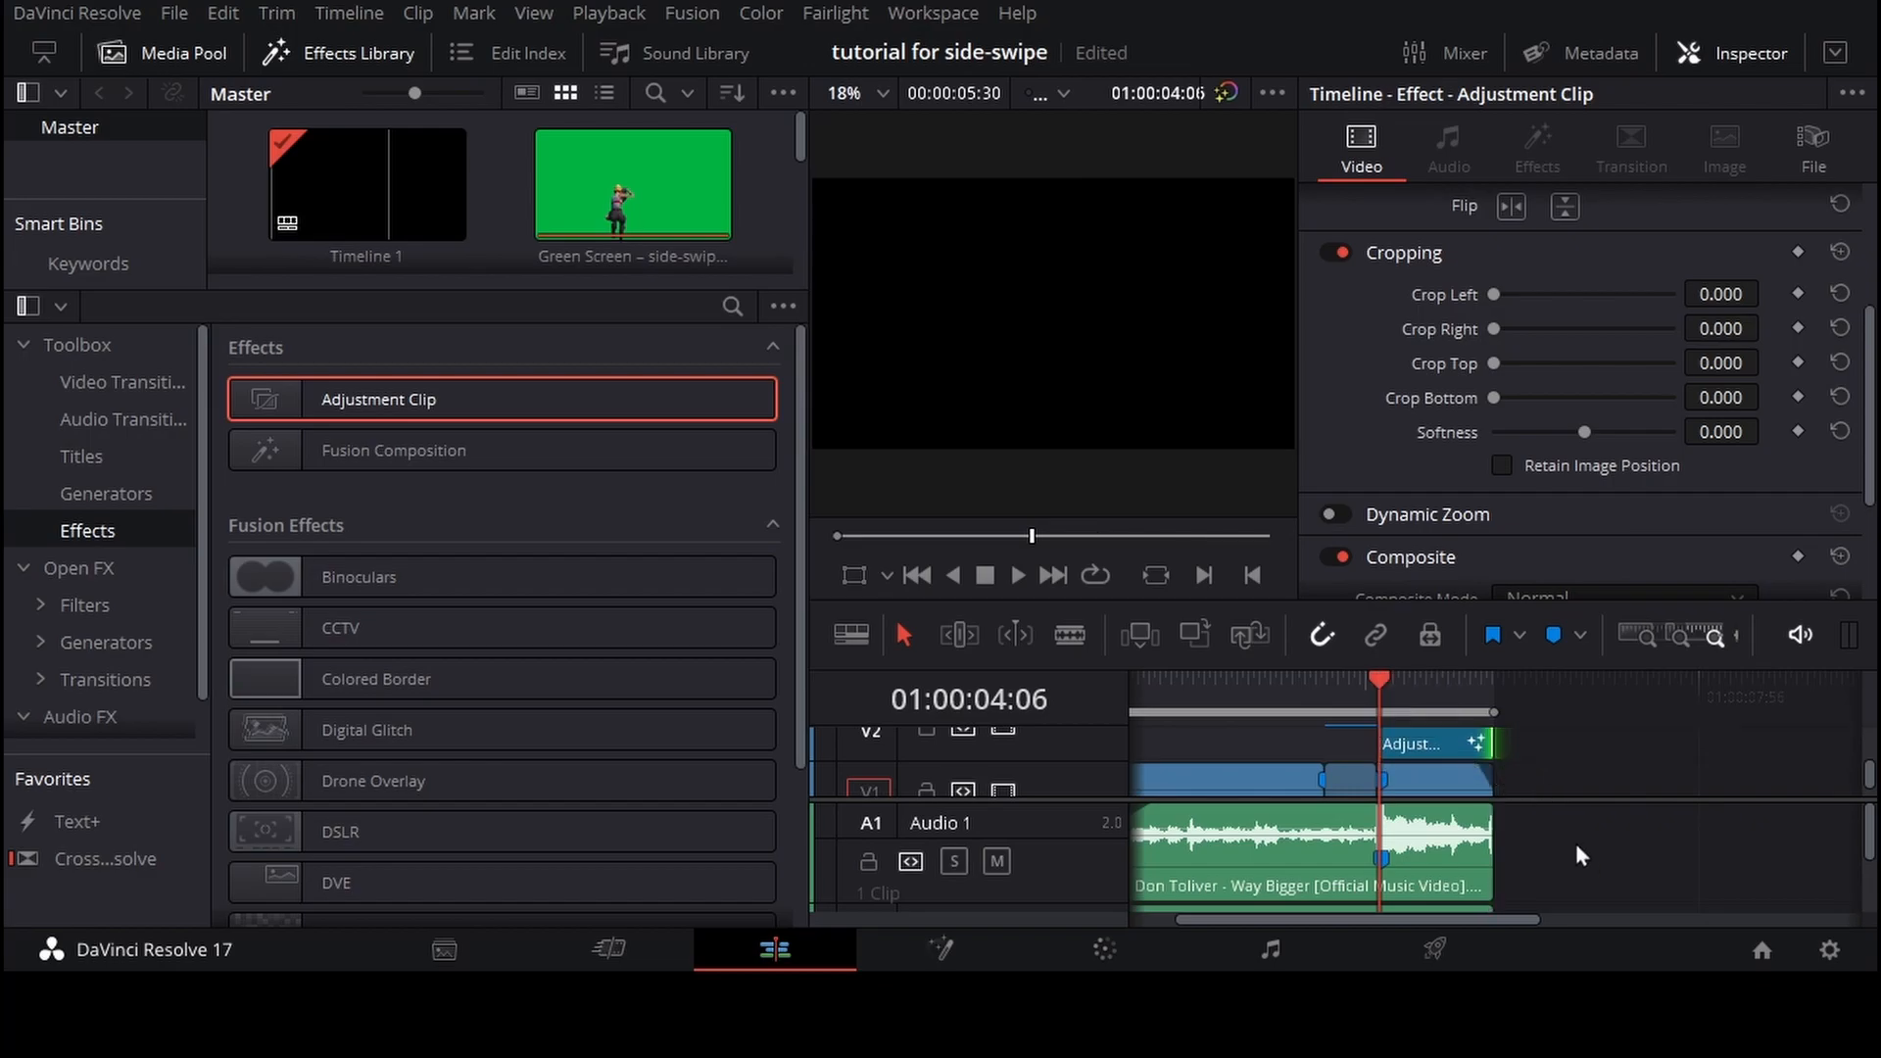
pyautogui.scroll(-1, 1632, 788)
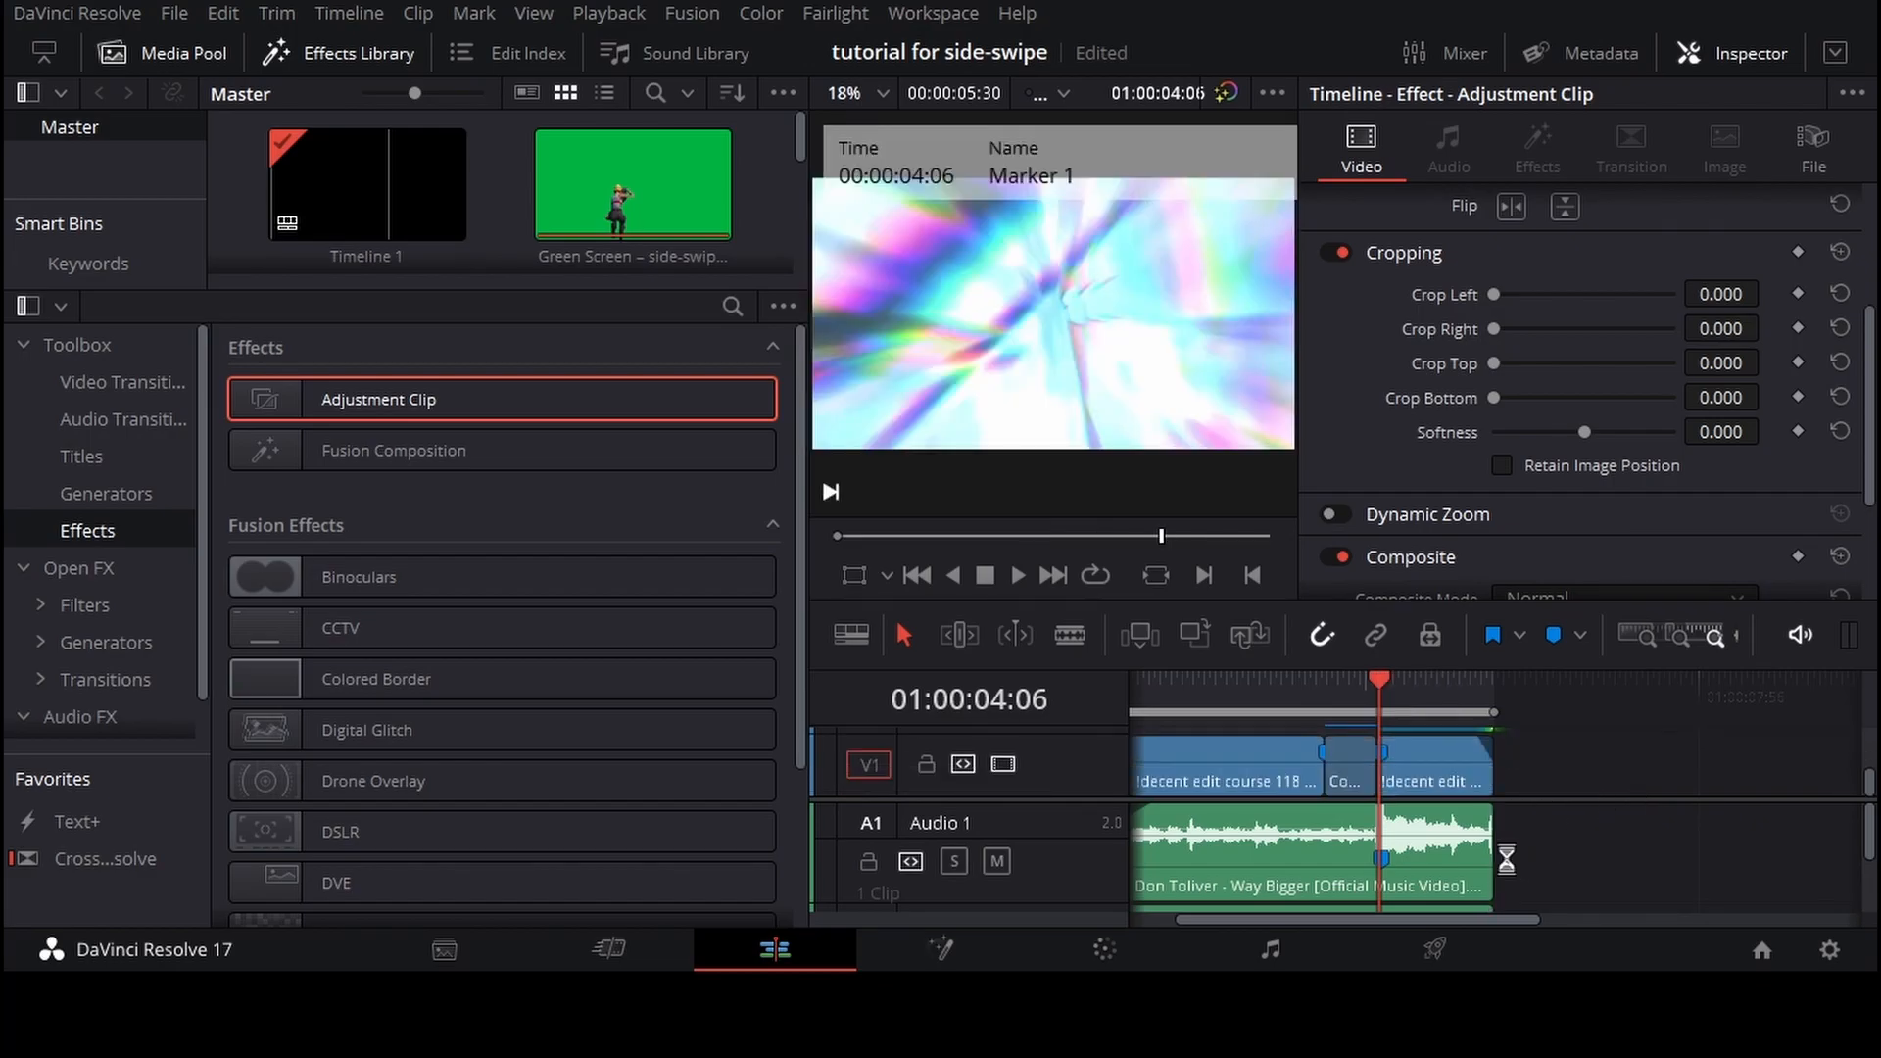